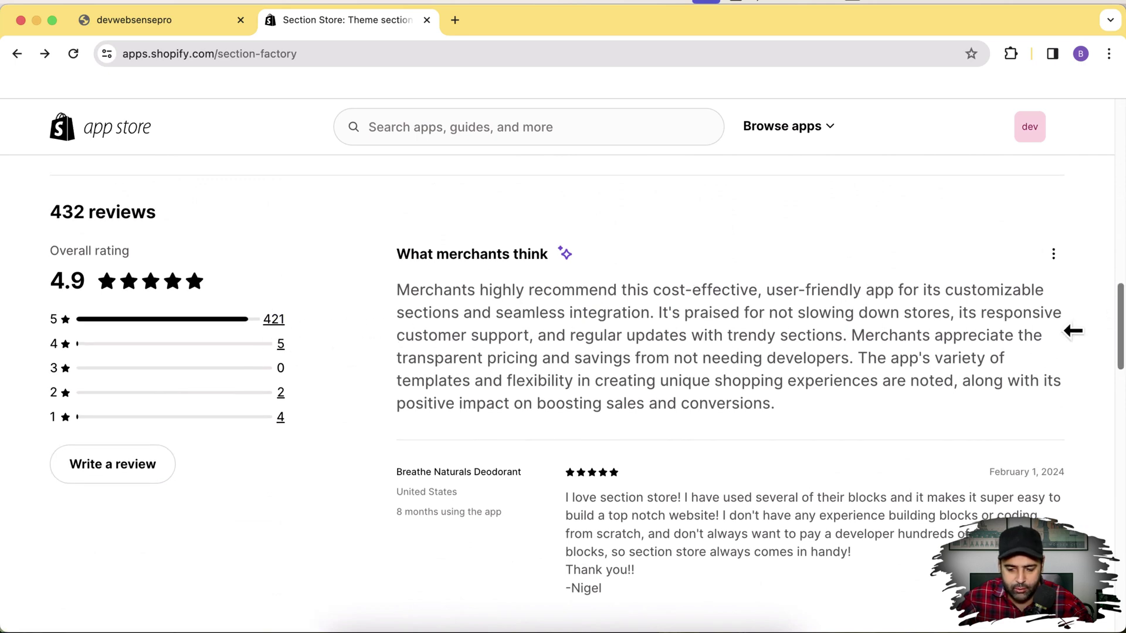
# Step: Install the Section Store: Theme sections app on the Shopify store and approve its requested access
pyautogui.moveTo(1122, 343); pyautogui.dragTo(1122, 160)
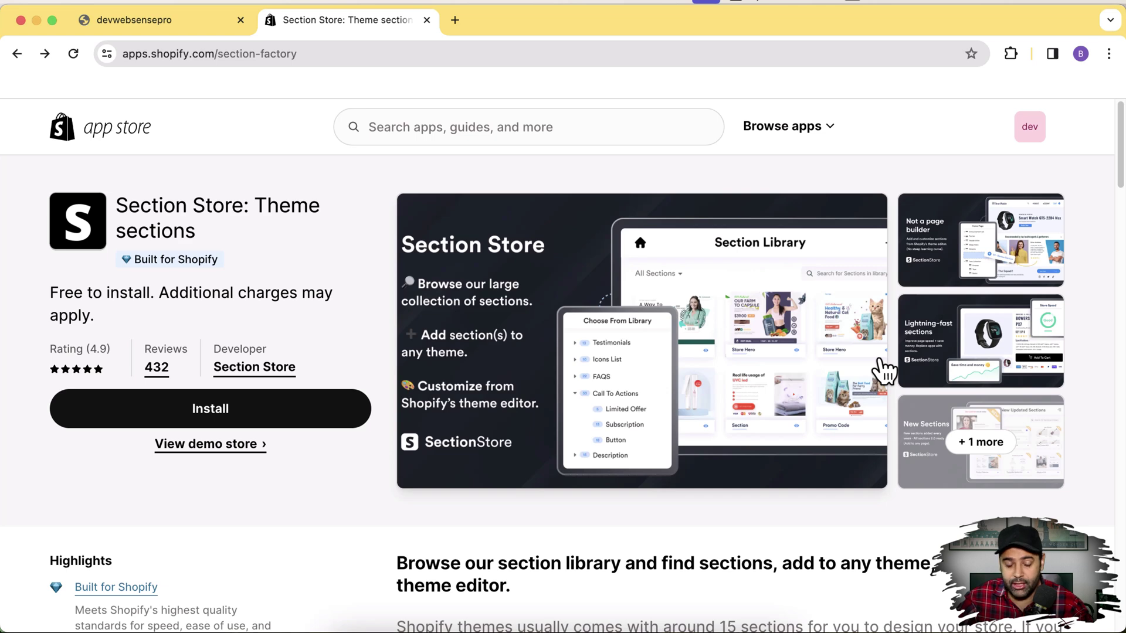
pyautogui.click(340, 420)
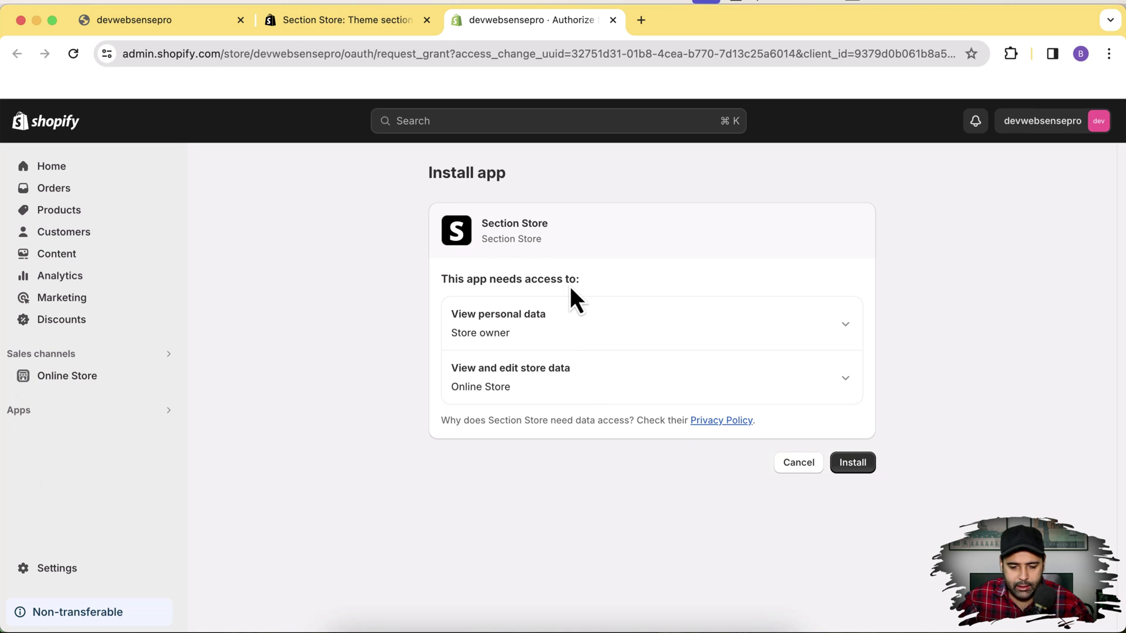
pyautogui.click(856, 466)
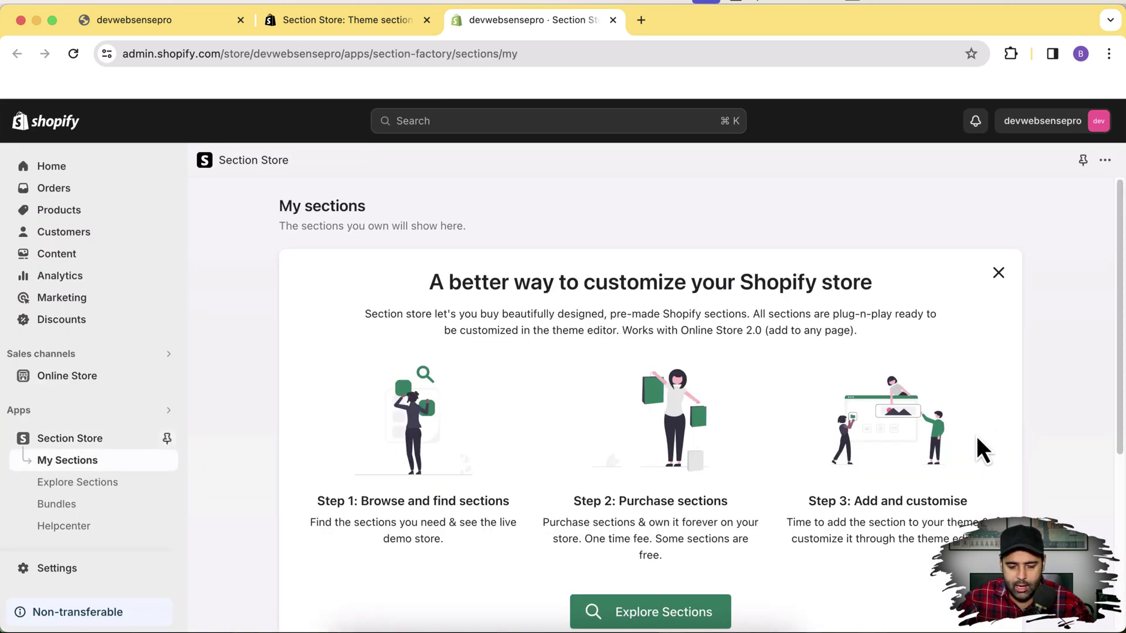
# Step: Explore the Section Store library and filter it to the Free sections
pyautogui.moveTo(1120, 268); pyautogui.dragTo(1112, 335)
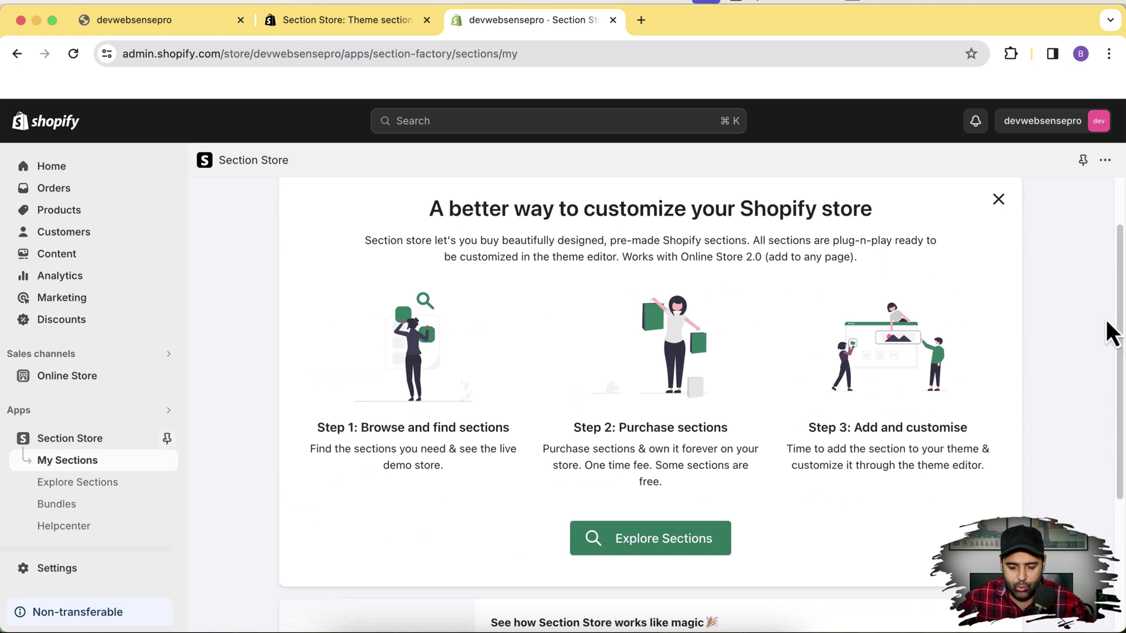
pyautogui.click(717, 546)
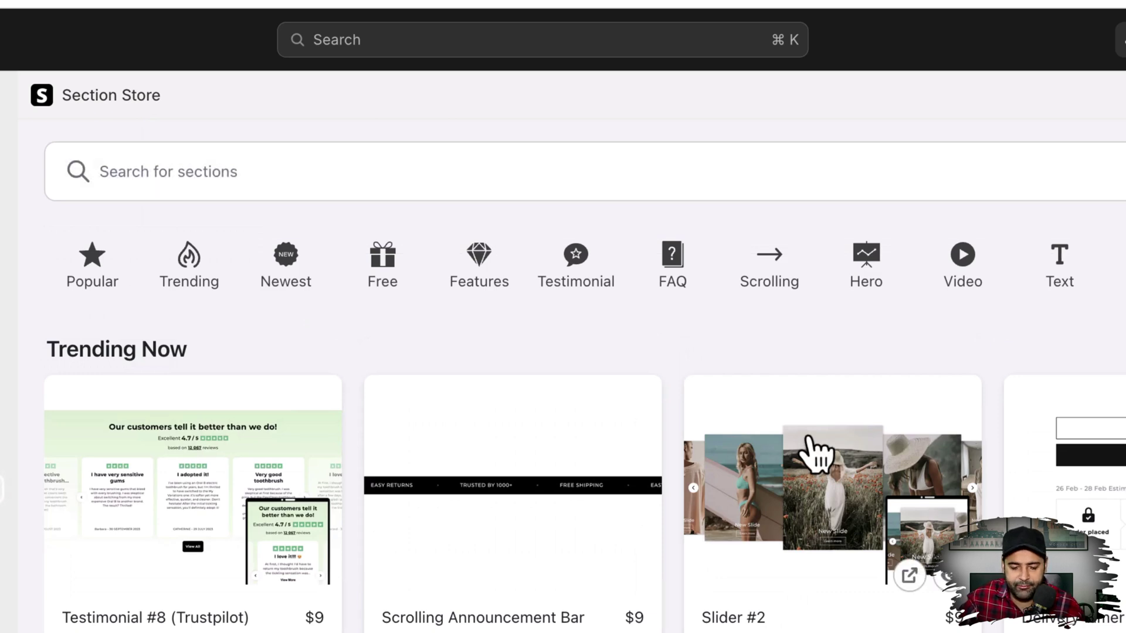
pyautogui.click(388, 280)
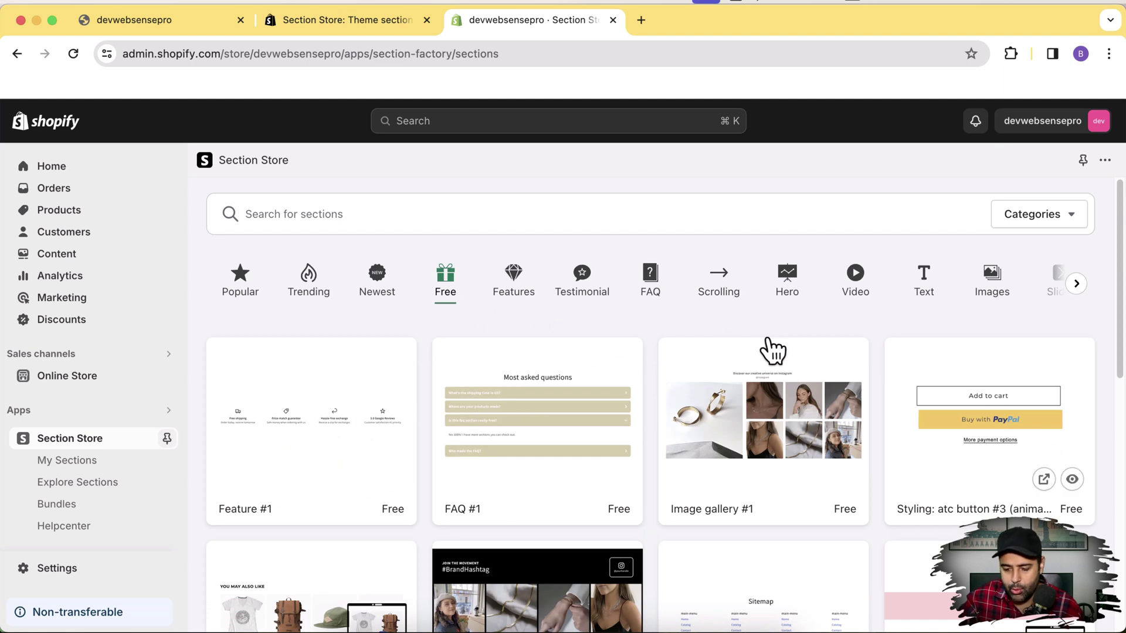
pyautogui.moveTo(1121, 239); pyautogui.dragTo(1121, 284)
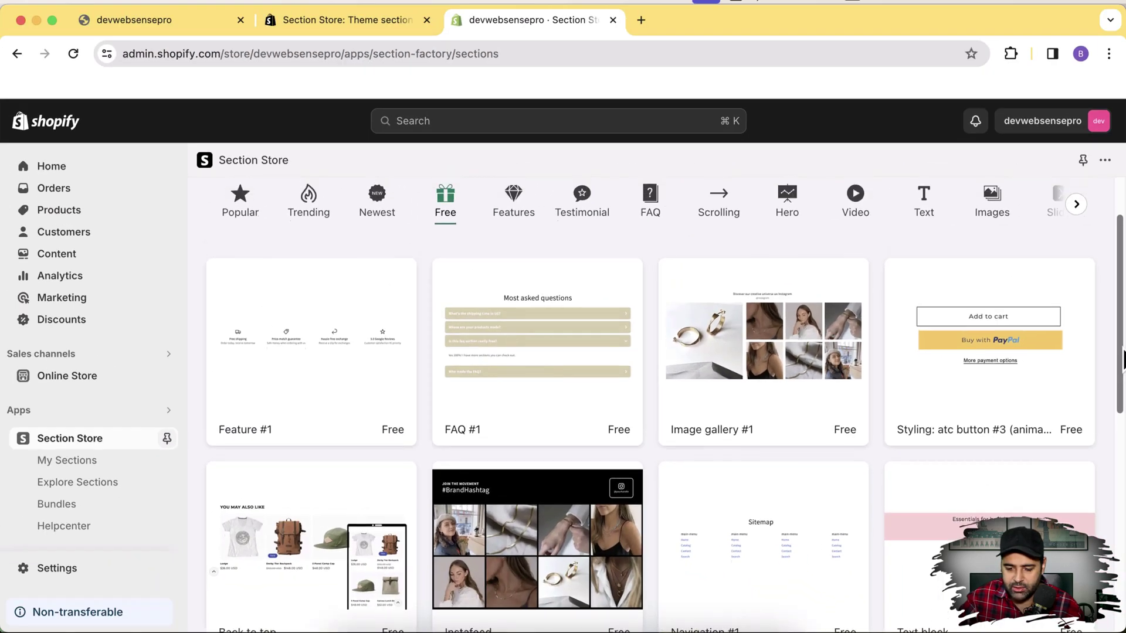
pyautogui.moveTo(1122, 350)
pyautogui.mouseDown()
pyautogui.moveTo(1121, 449)
pyautogui.moveTo(1124, 345)
pyautogui.mouseUp()
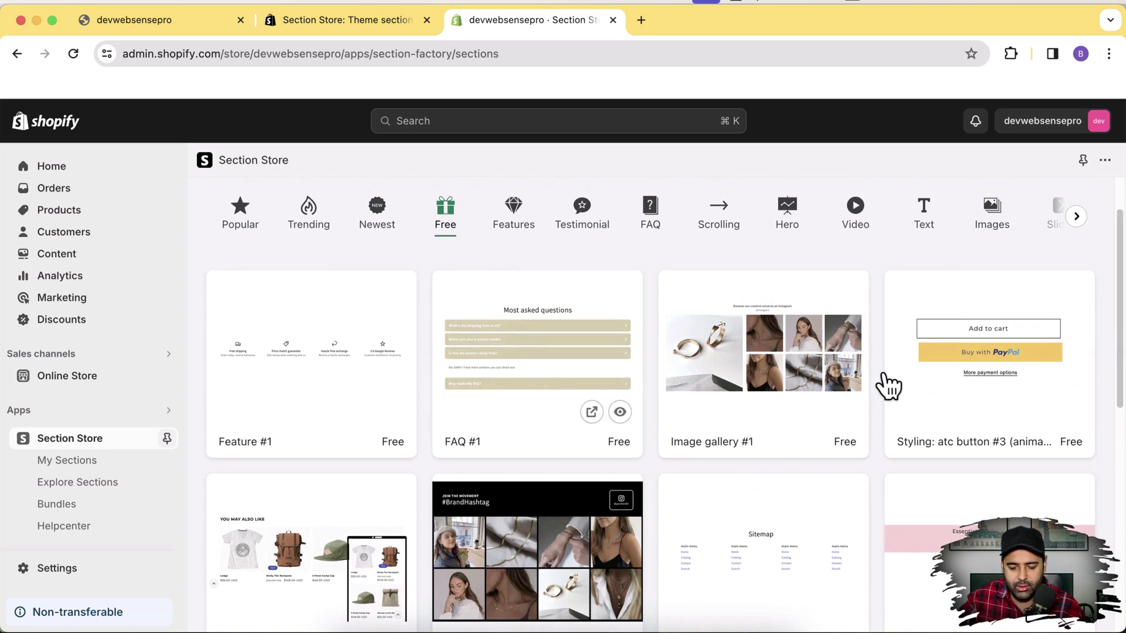
# Step: Open the detailed info of the free FAQ #1 section and read through its description
pyautogui.moveTo(623, 414)
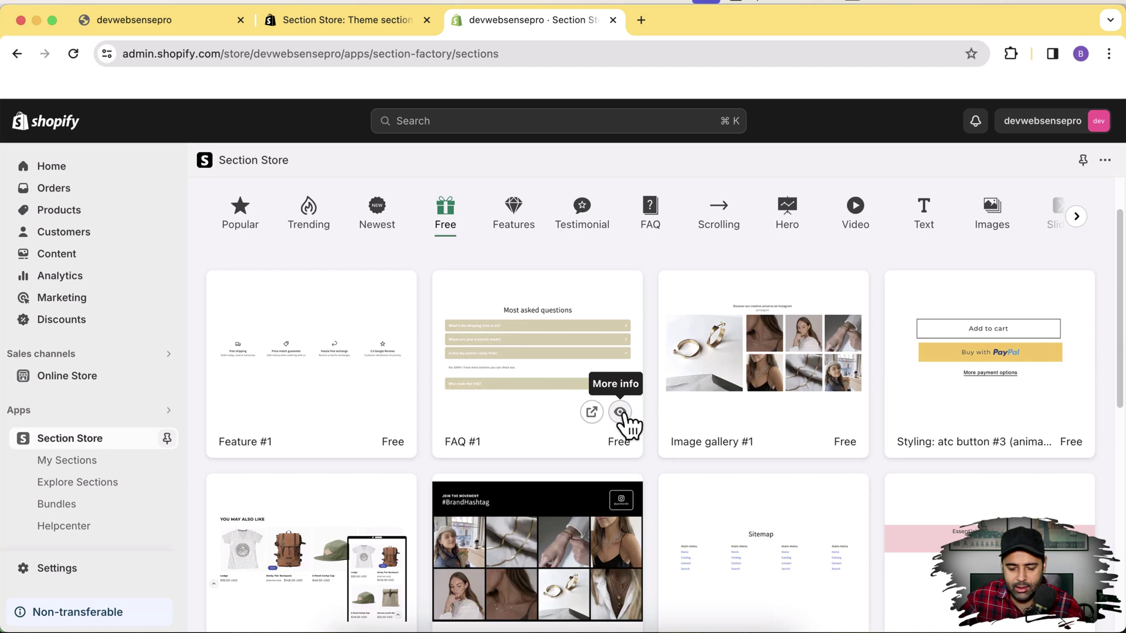
pyautogui.click(620, 412)
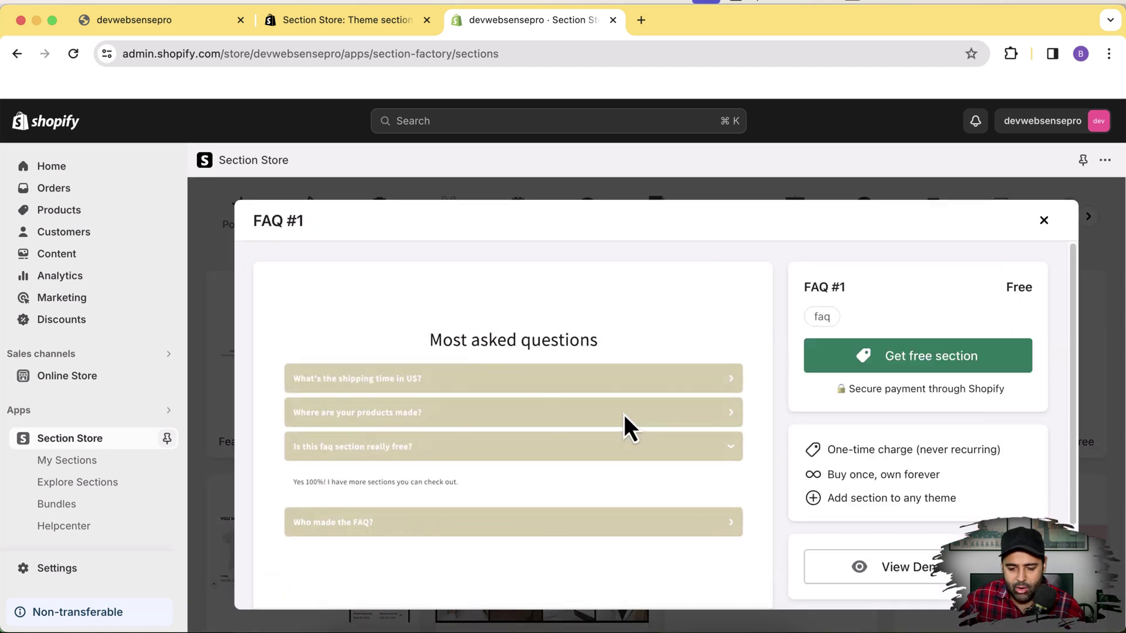
pyautogui.scroll(-4, 716, 379)
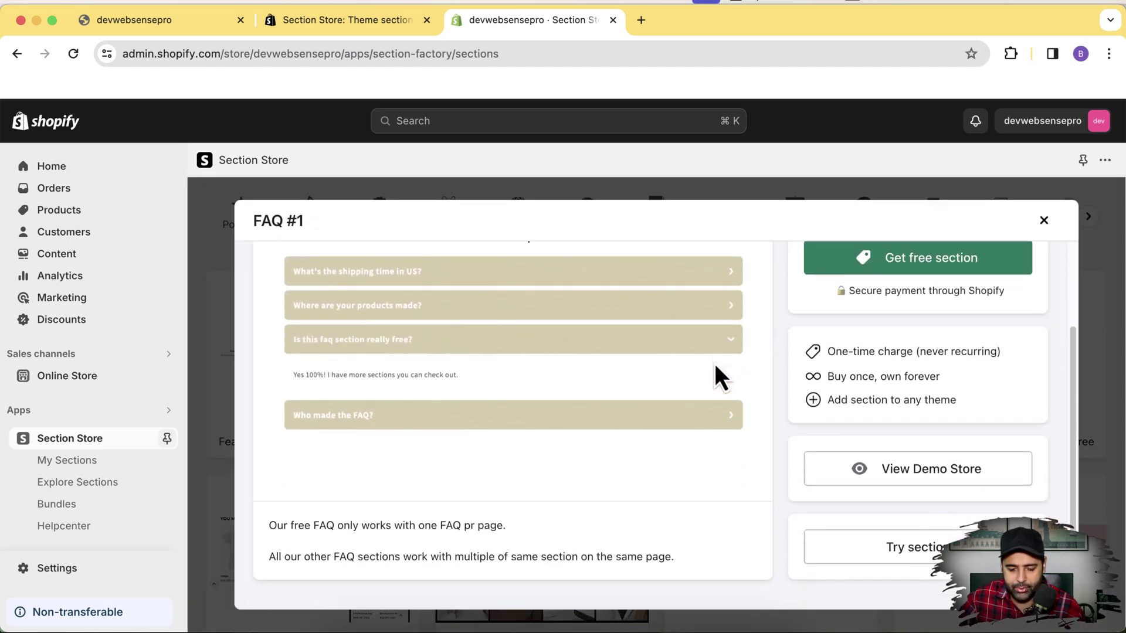
pyautogui.scroll(4, 716, 378)
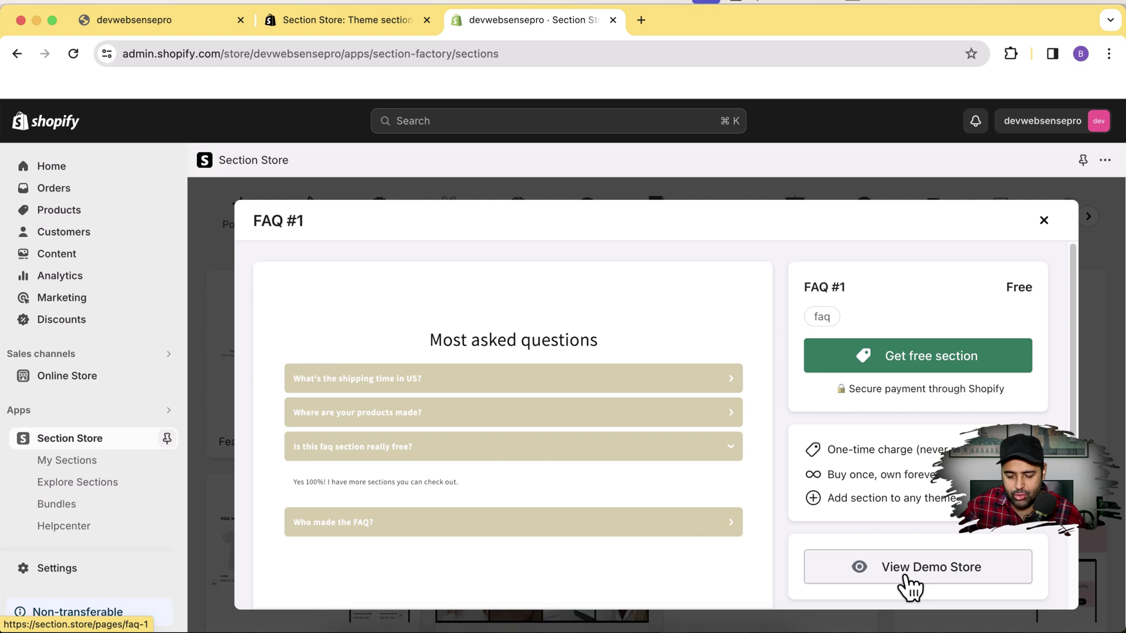
# Step: View the FAQ #1 section in the demo store and test expanding and collapsing each of its questions
pyautogui.click(910, 583)
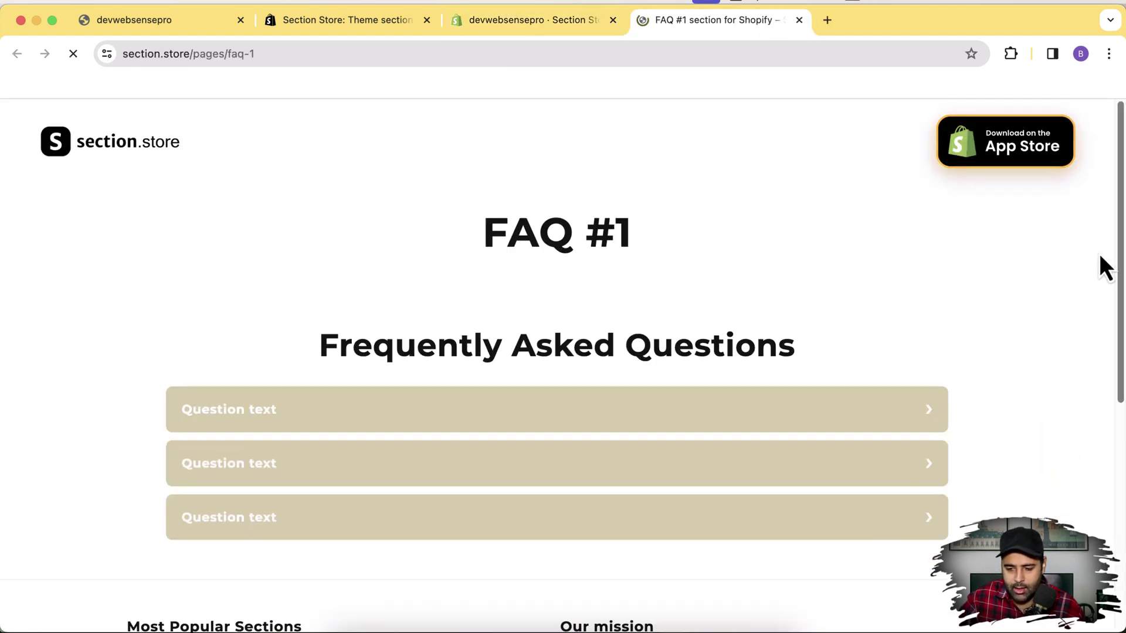
pyautogui.scroll(-3, 1119, 249)
pyautogui.click(899, 242)
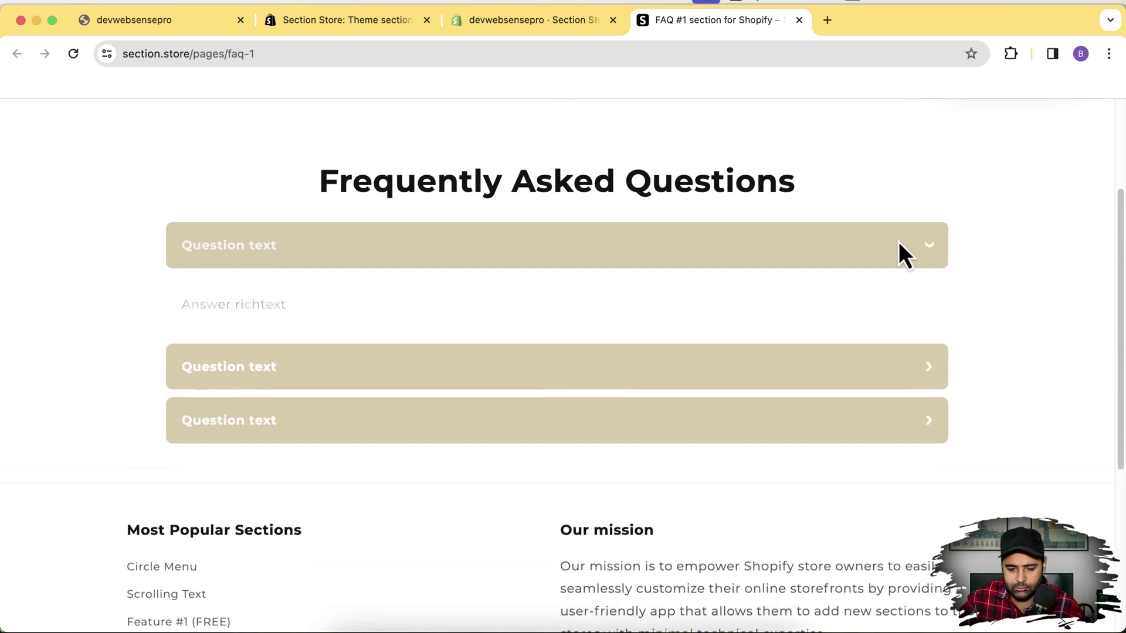
pyautogui.click(898, 241)
pyautogui.click(939, 307)
pyautogui.click(936, 307)
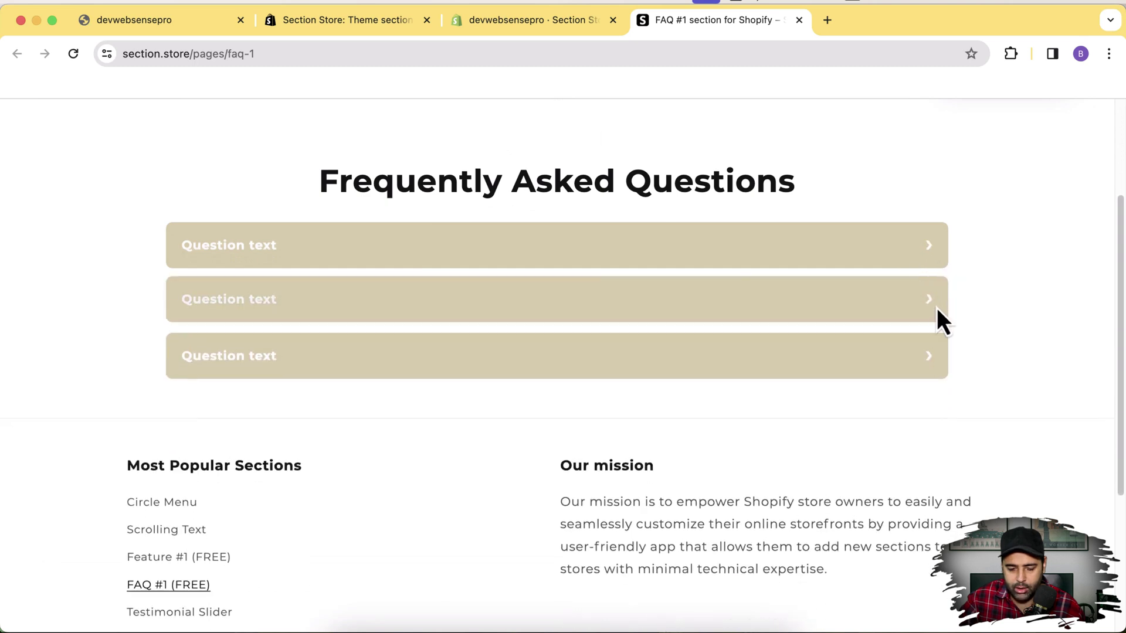
pyautogui.click(926, 353)
pyautogui.click(926, 357)
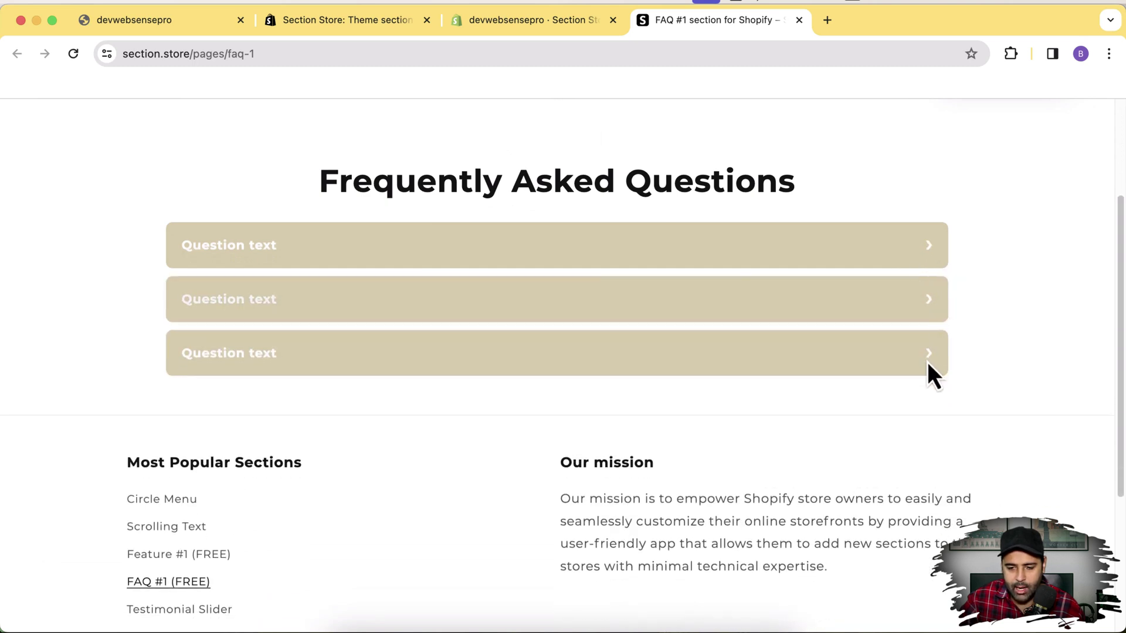
# Step: Return to the FAQ #1 details in the Shopify admin and get the free section
pyautogui.click(571, 33)
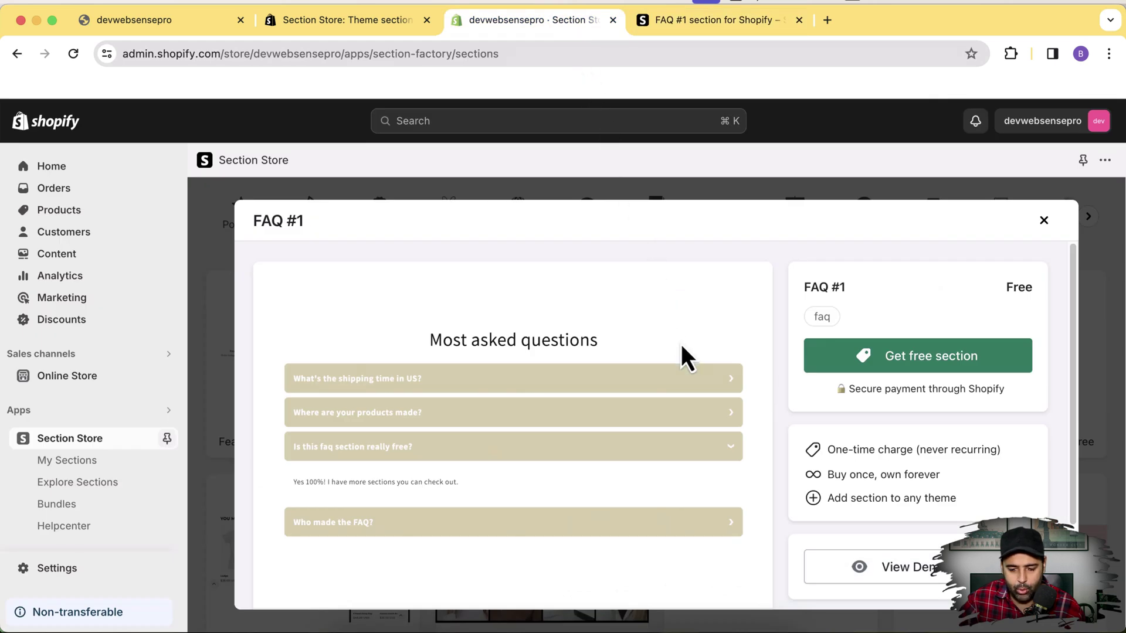
pyautogui.click(970, 373)
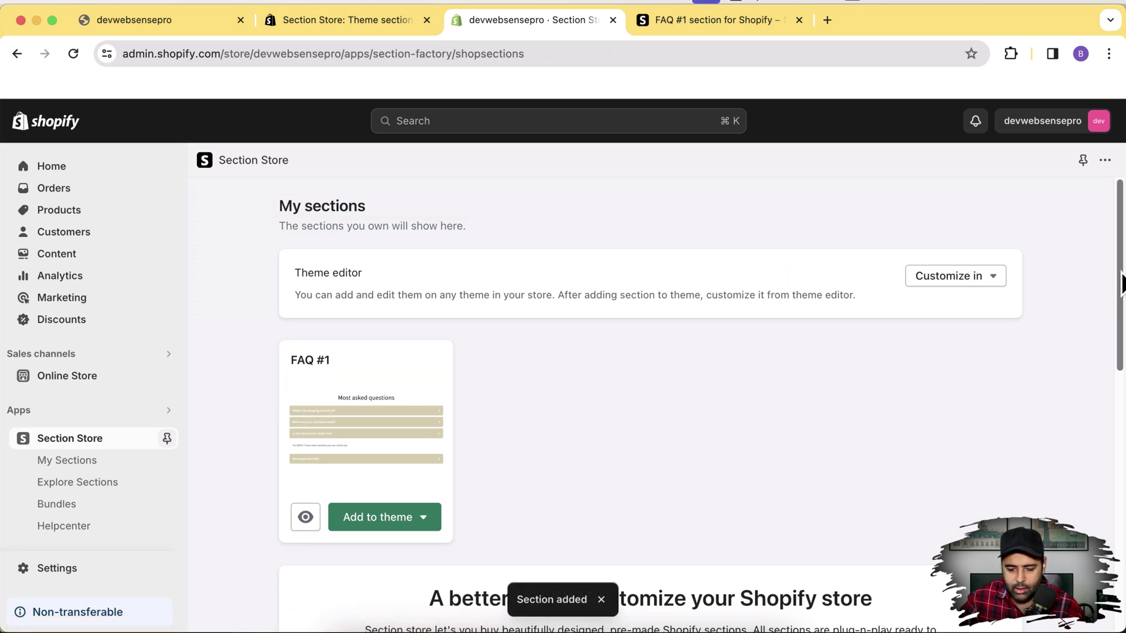
# Step: Look through the list of themes that the FAQ #1 section can be added to, without choosing one
pyautogui.moveTo(1118, 283); pyautogui.dragTo(1121, 331)
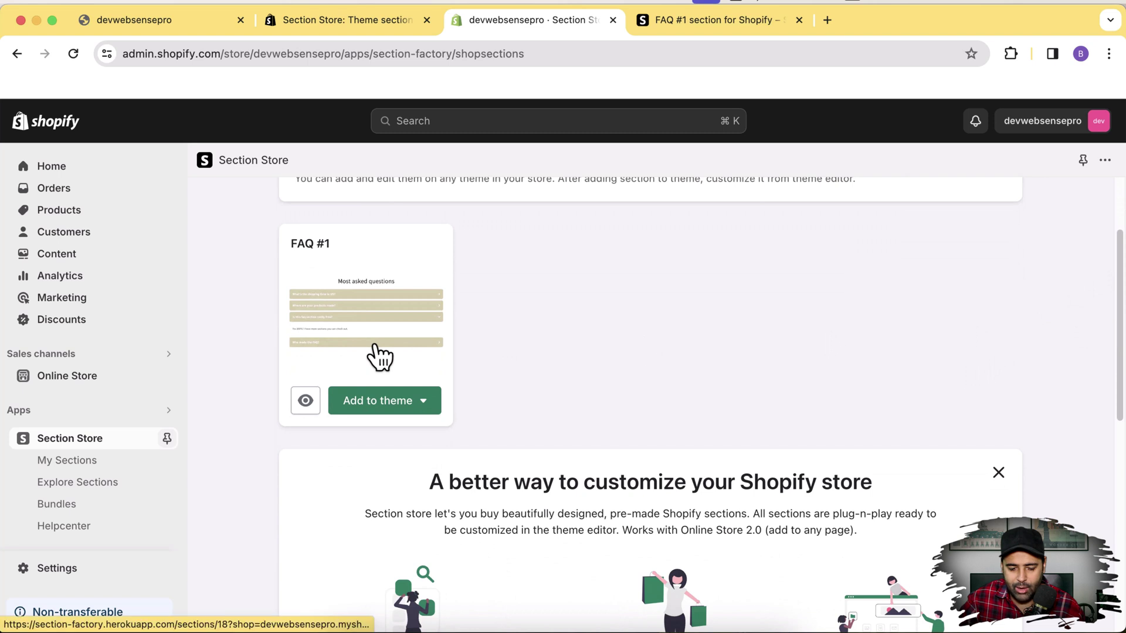
pyautogui.click(435, 410)
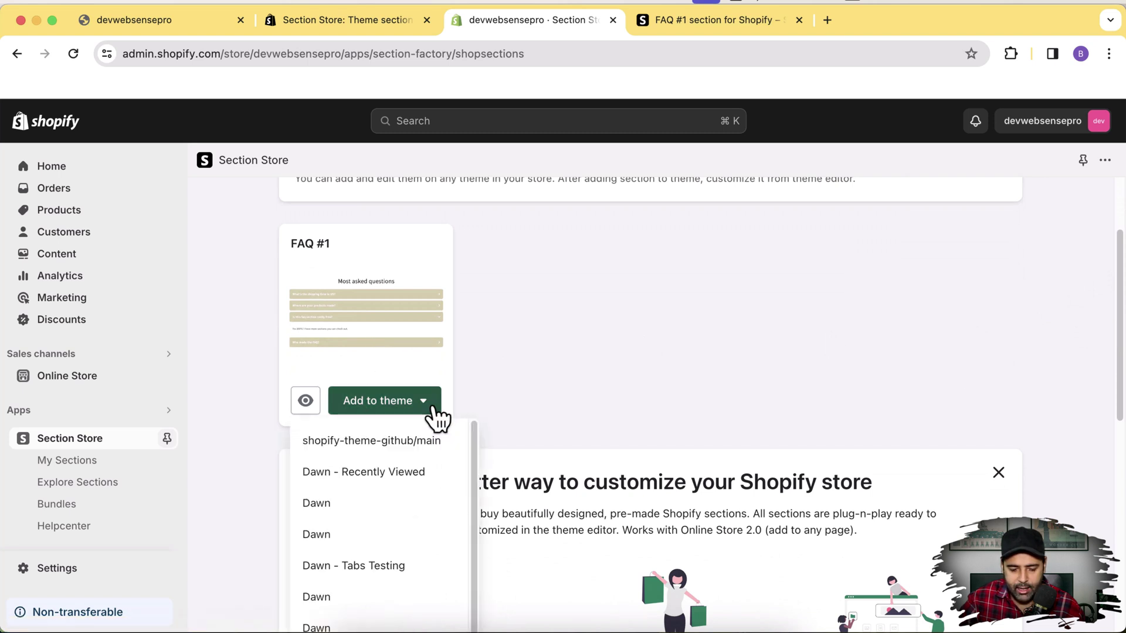
pyautogui.scroll(-5, 432, 455)
pyautogui.scroll(5, 437, 531)
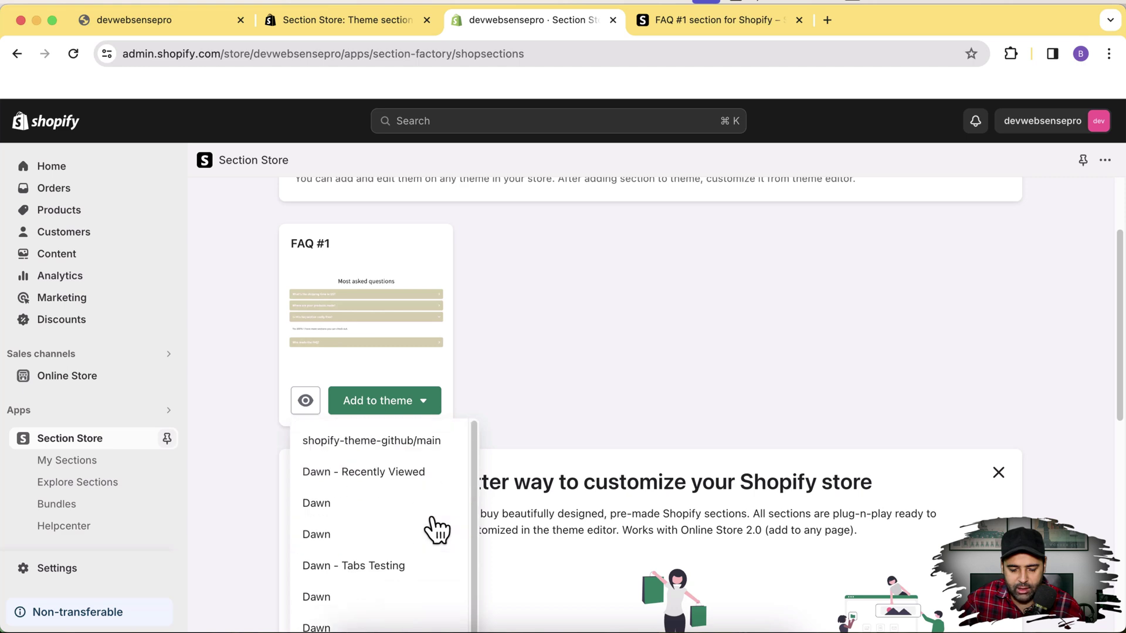
pyautogui.click(745, 390)
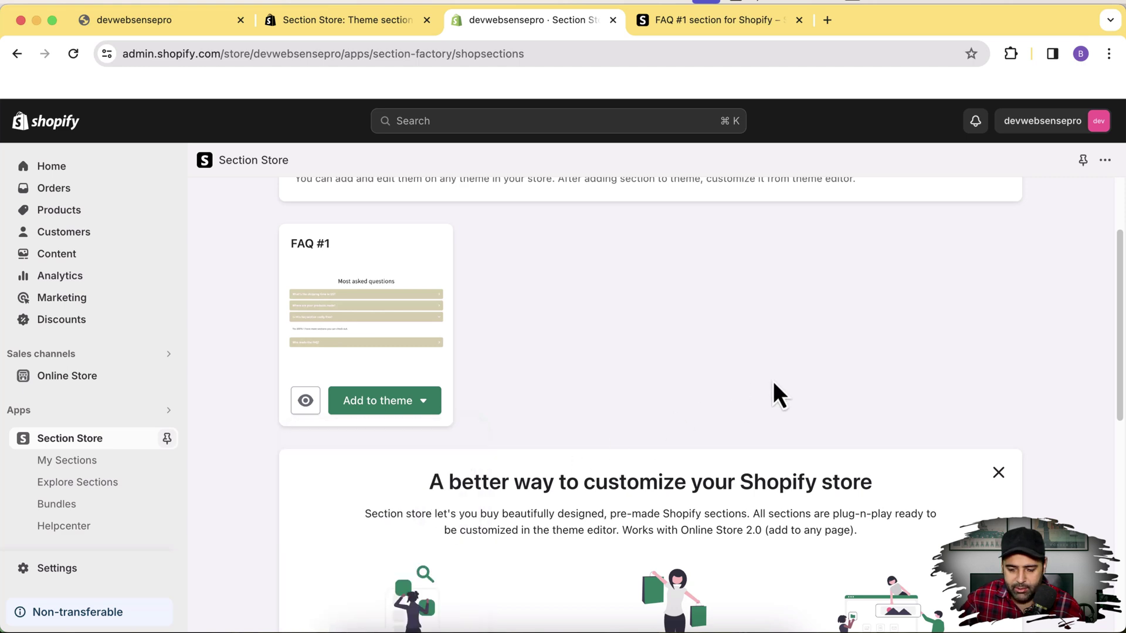
pyautogui.scroll(-3, 1120, 328)
pyautogui.scroll(4, 1120, 329)
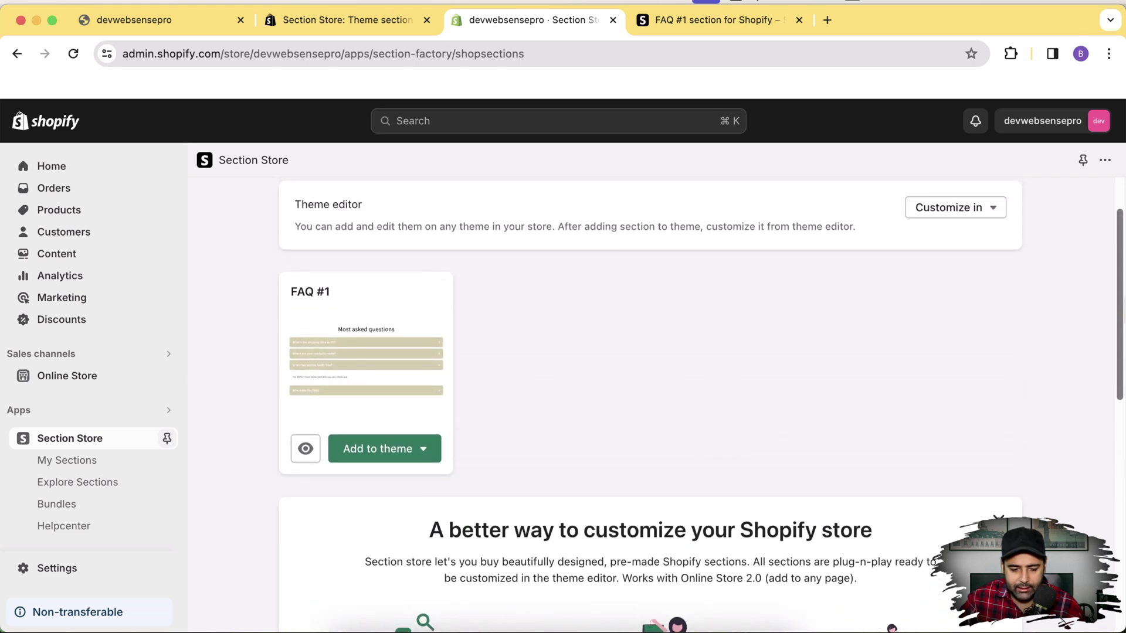
# Step: Open the Online Store themes in a new browser tab, add the free Dawn theme and publish it
pyautogui.rightClick(129, 389)
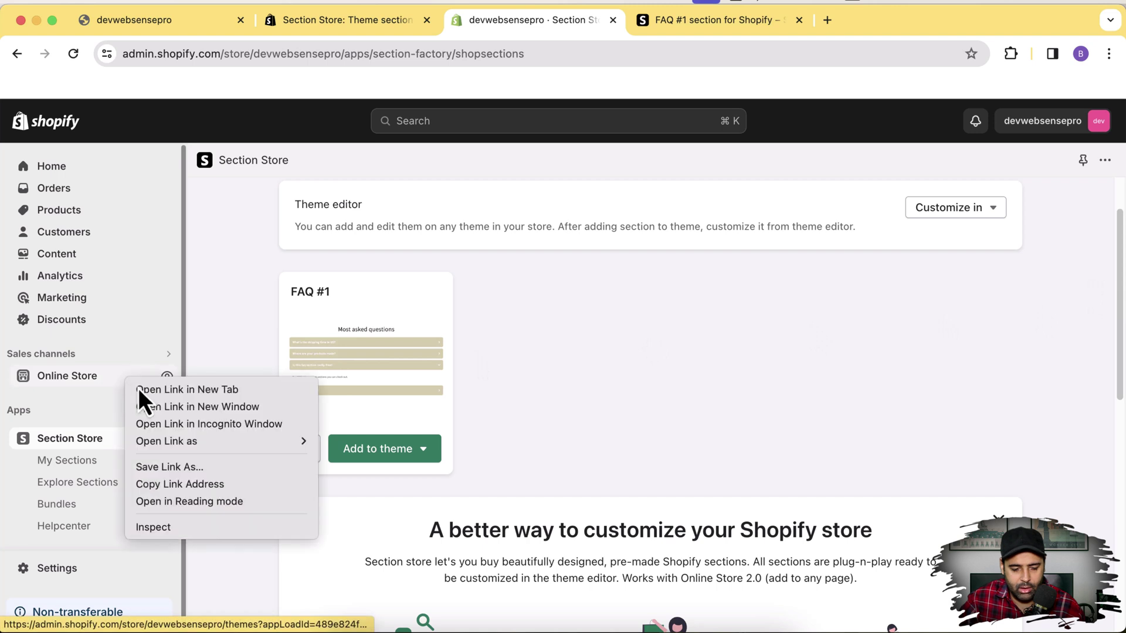
pyautogui.click(154, 392)
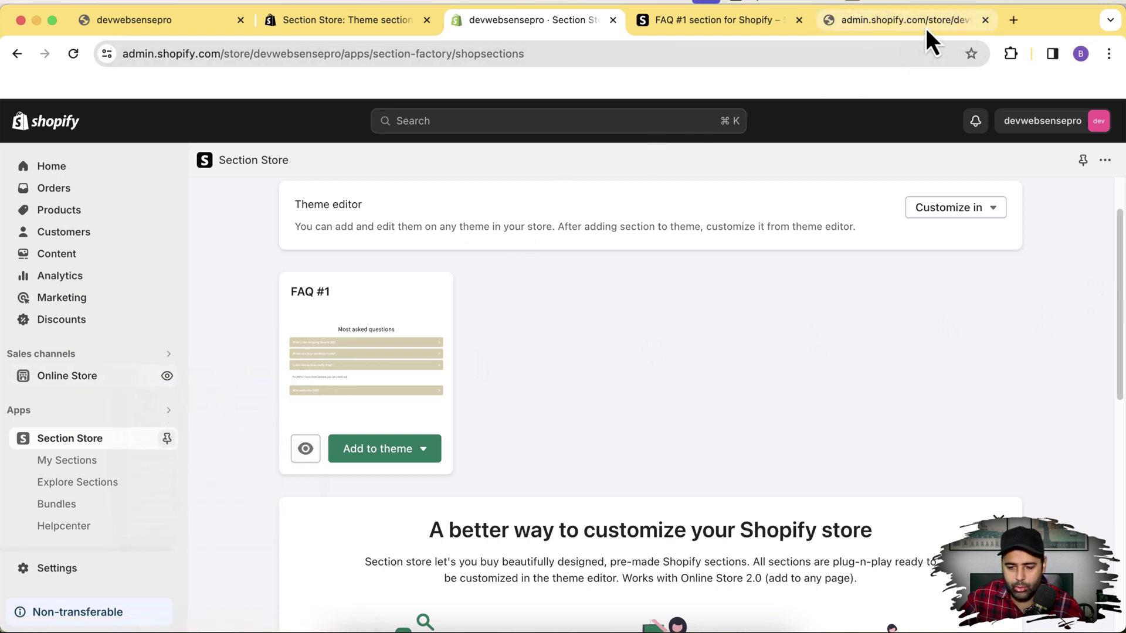
pyautogui.click(926, 28)
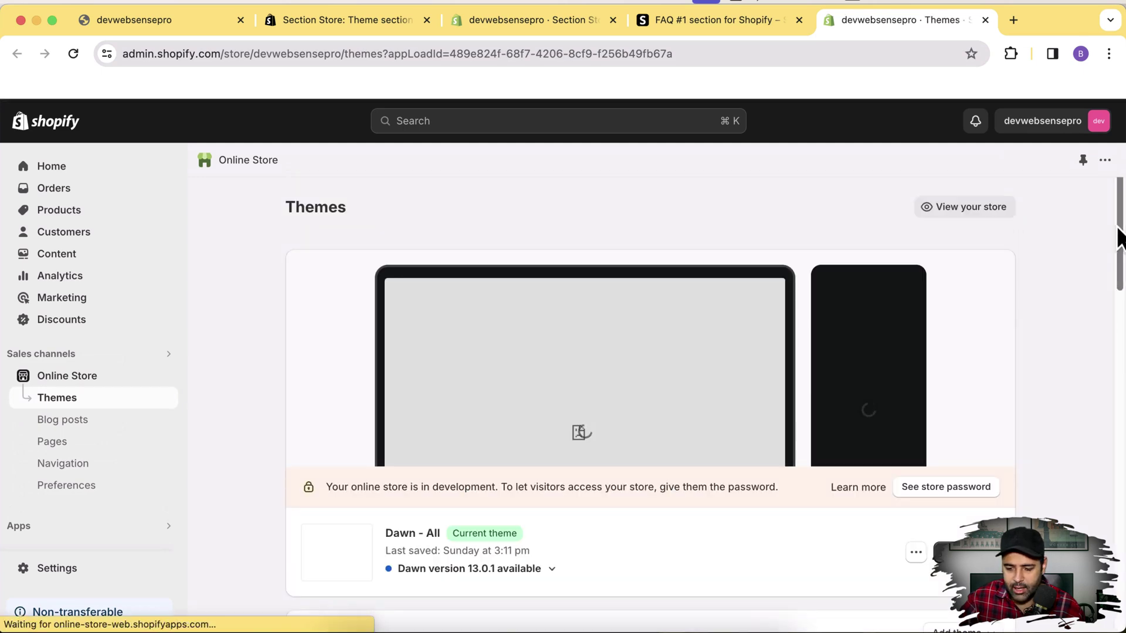
pyautogui.moveTo(1120, 238); pyautogui.dragTo(1119, 495)
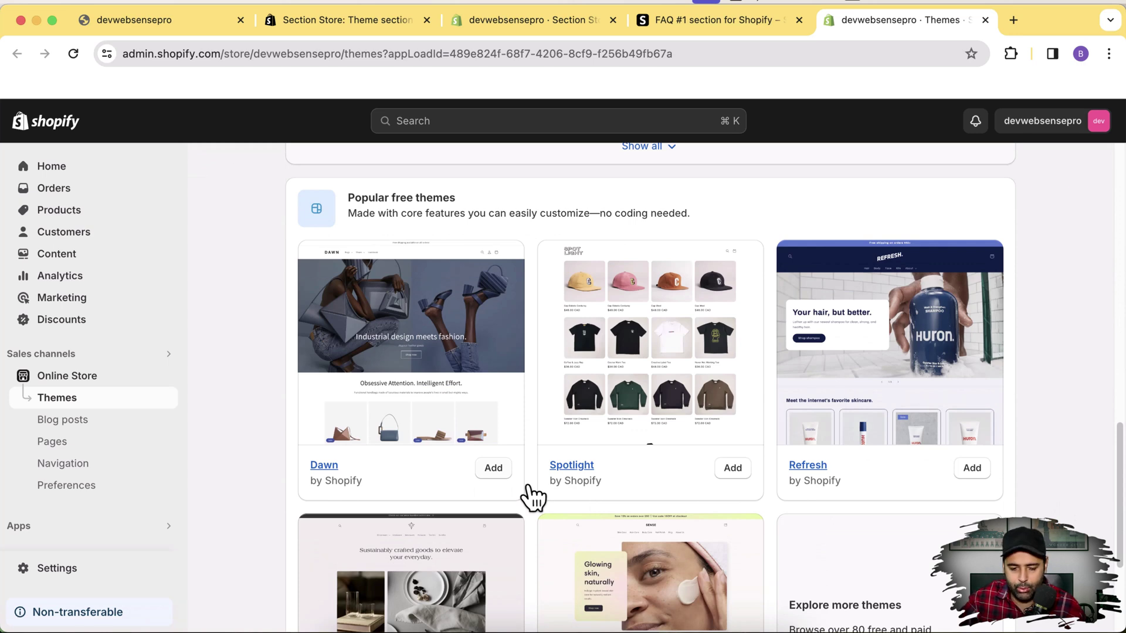
pyautogui.click(496, 471)
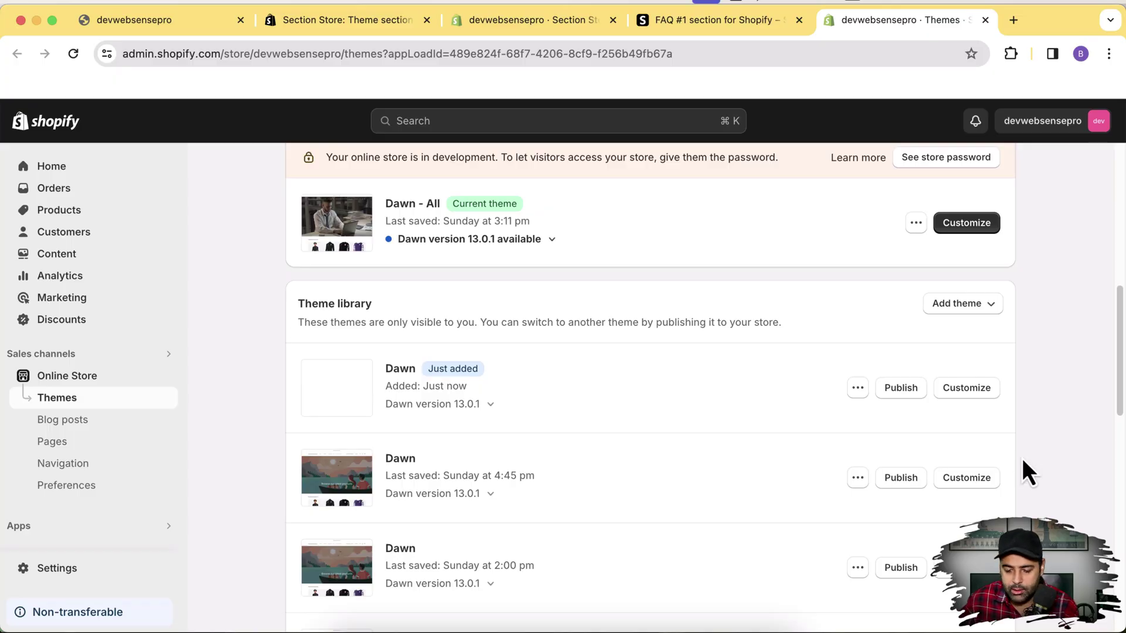
pyautogui.click(908, 392)
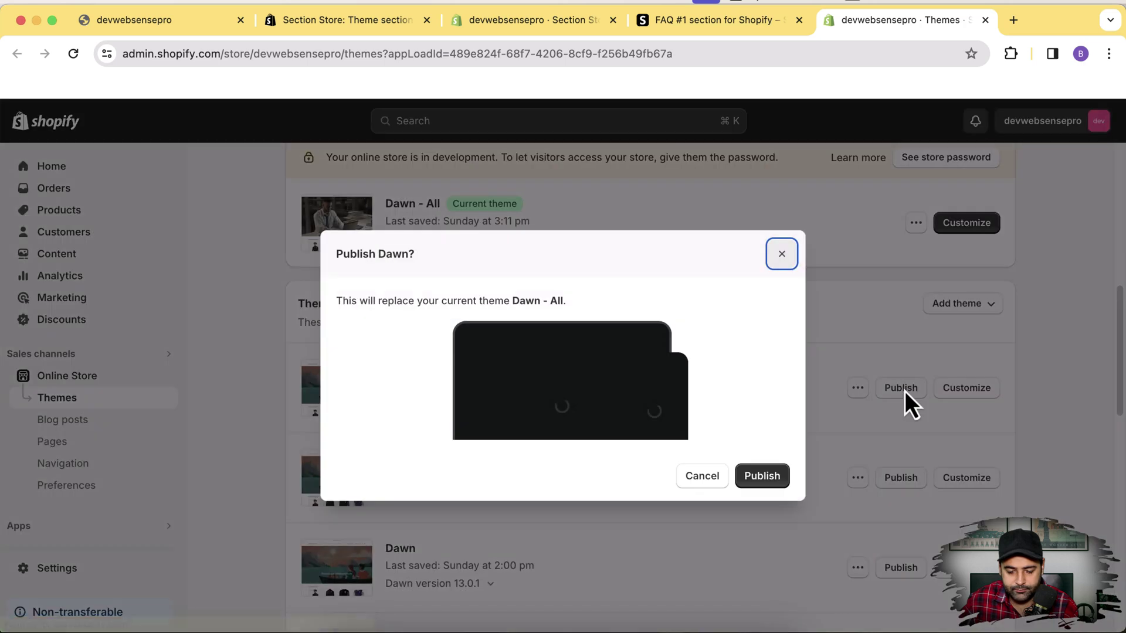
pyautogui.click(761, 476)
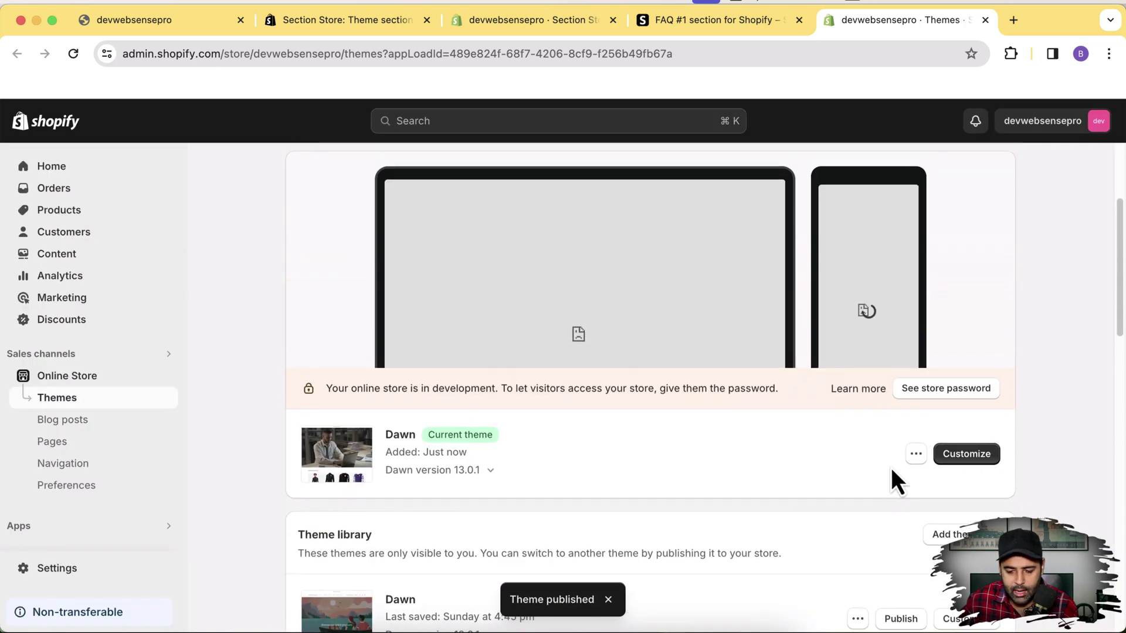
# Step: Rename the current Dawn theme to "Dawn - Section APP"
pyautogui.click(915, 453)
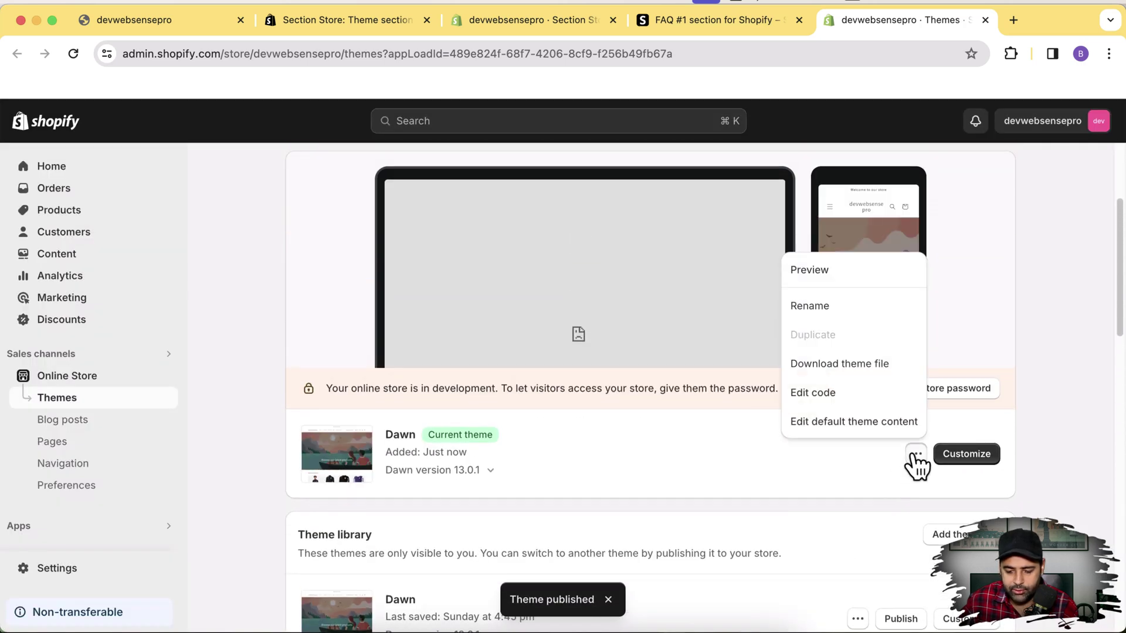
pyautogui.click(862, 308)
pyautogui.click(517, 375)
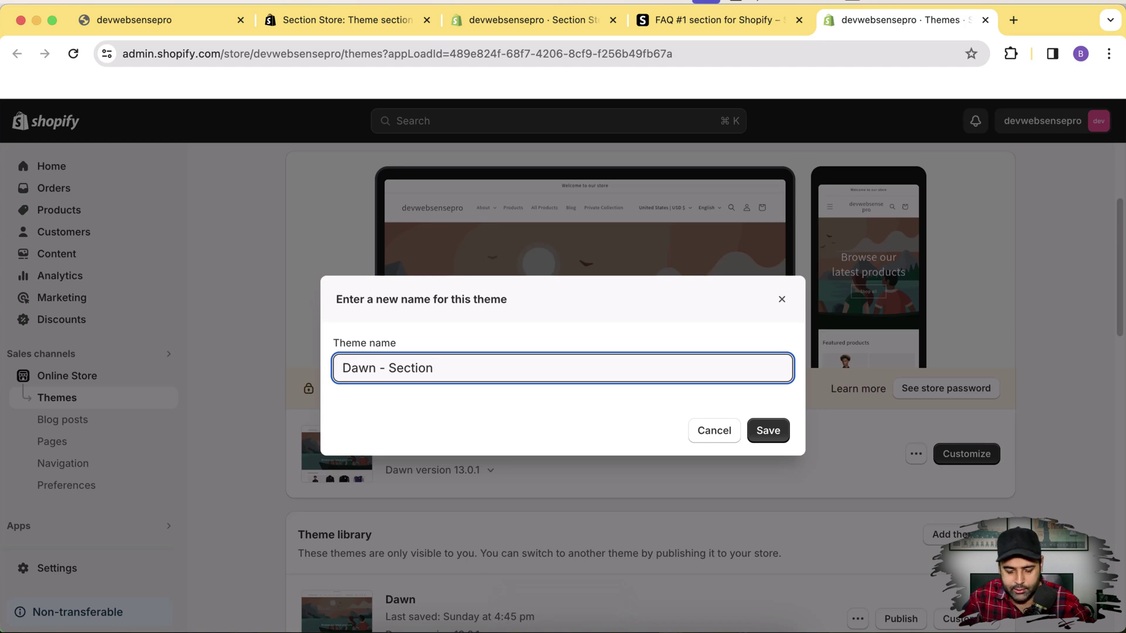
pyautogui.write('APP')
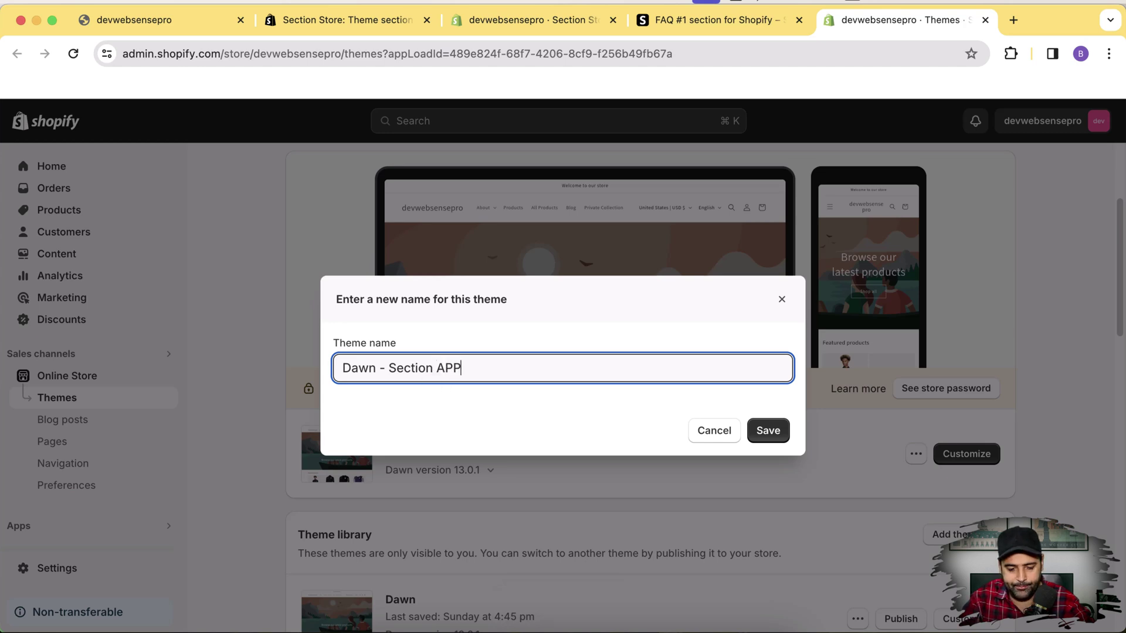
pyautogui.click(785, 441)
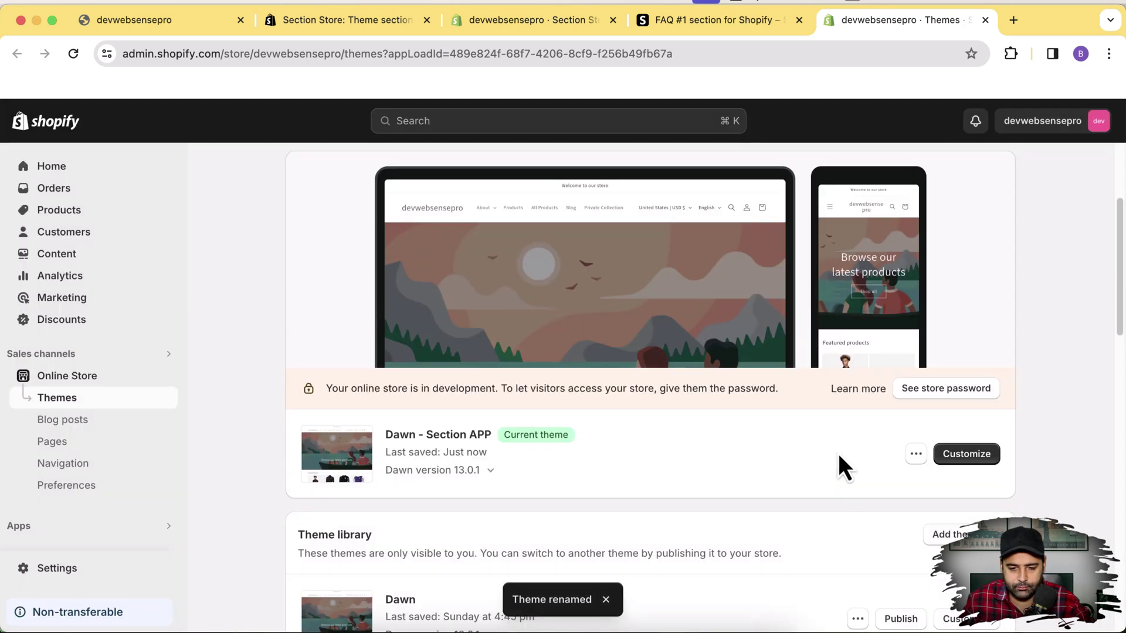
# Step: Return to My Sections in Section Store and add the FAQ #1 section to the live "Dawn - Section APP" theme
pyautogui.click(733, 32)
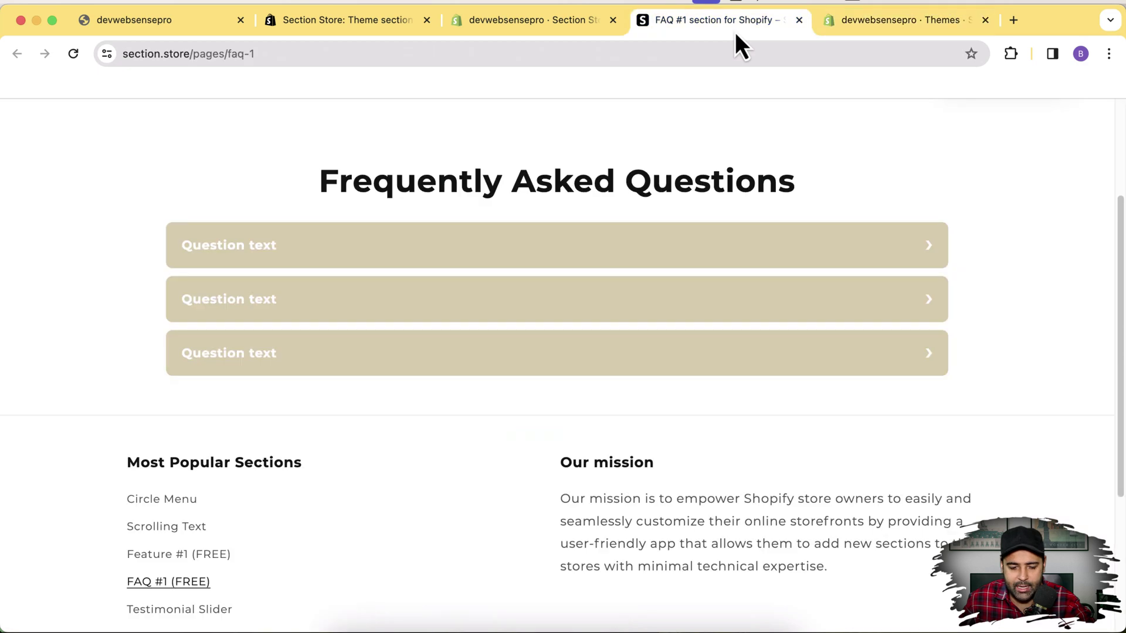
pyautogui.click(862, 41)
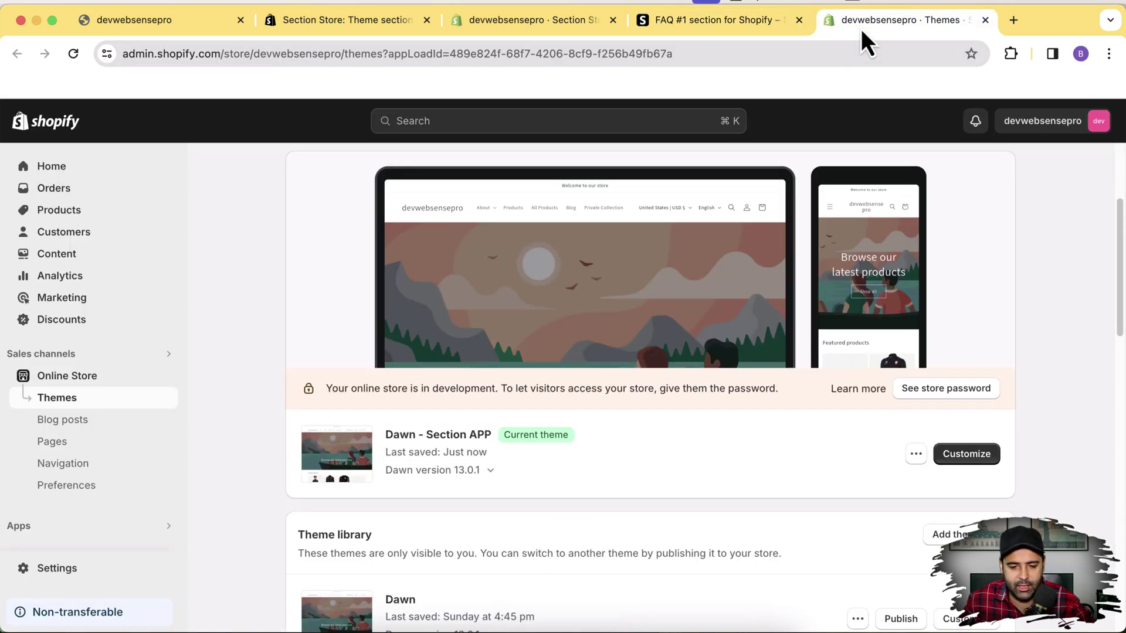
pyautogui.click(548, 24)
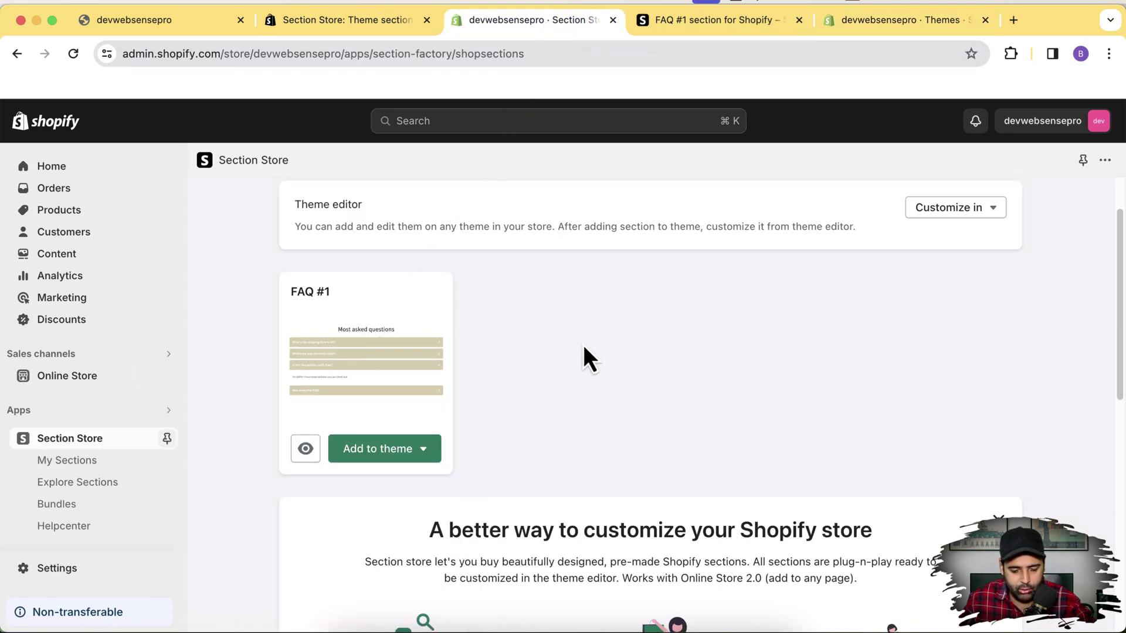
pyautogui.scroll(-3, 584, 347)
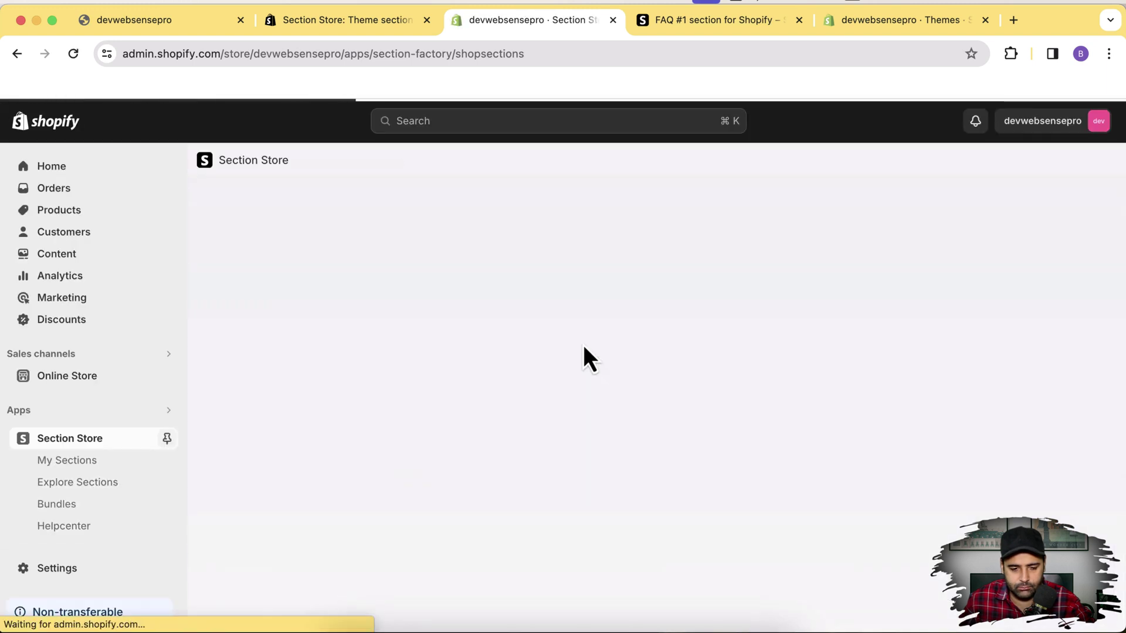
pyautogui.scroll(-2, 581, 340)
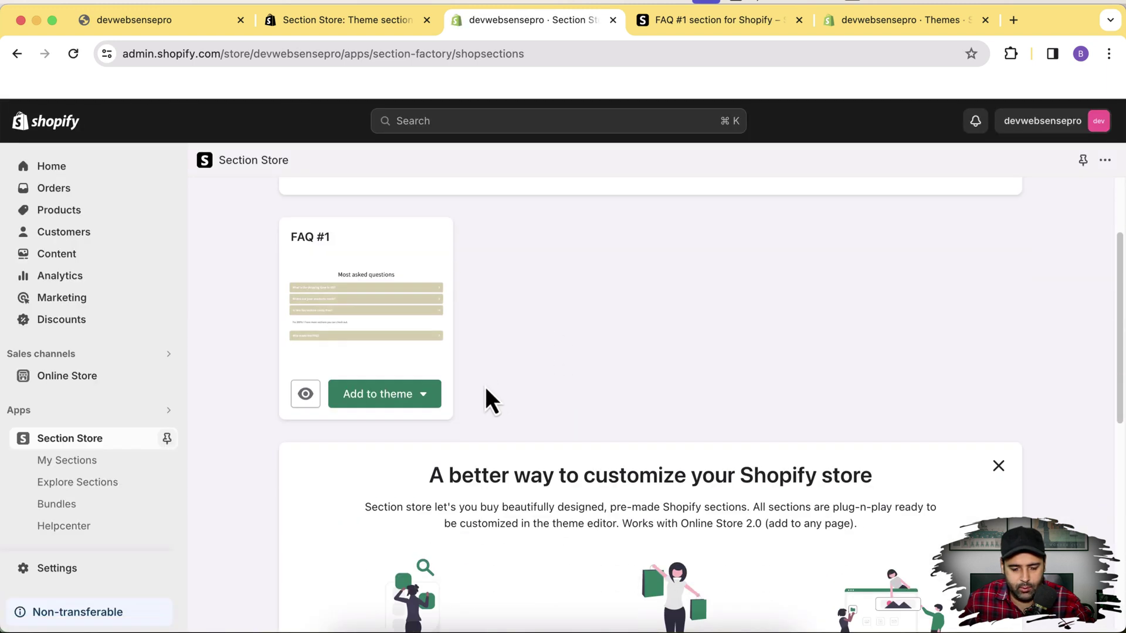
pyautogui.click(435, 406)
pyautogui.scroll(-2, 438, 406)
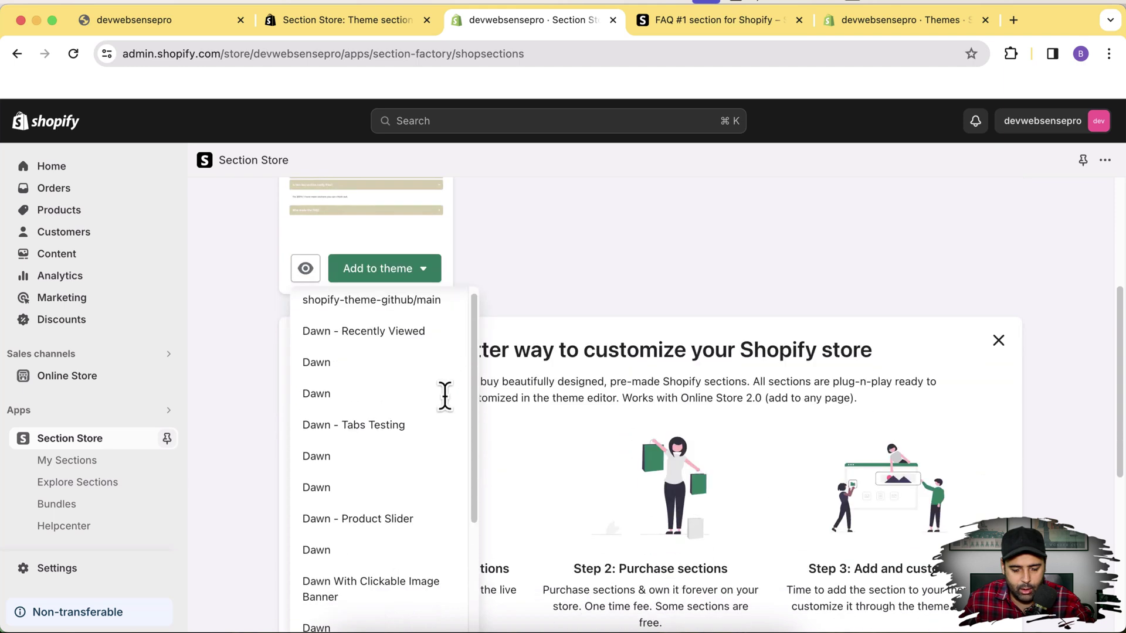
pyautogui.scroll(-2, 454, 405)
pyautogui.scroll(-5, 450, 391)
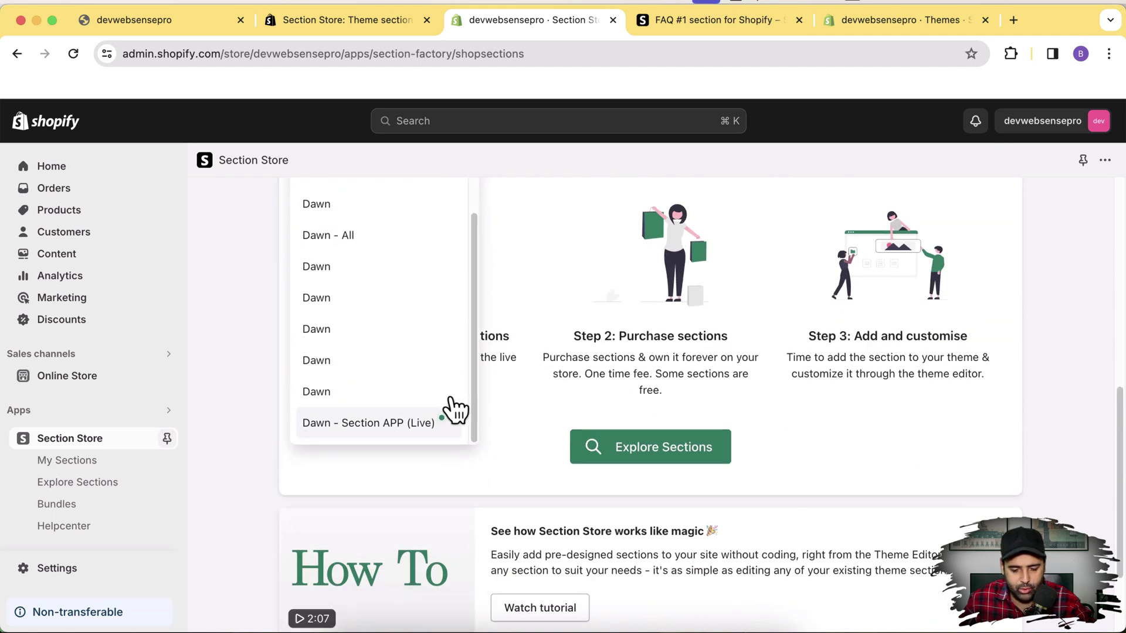
pyautogui.click(428, 431)
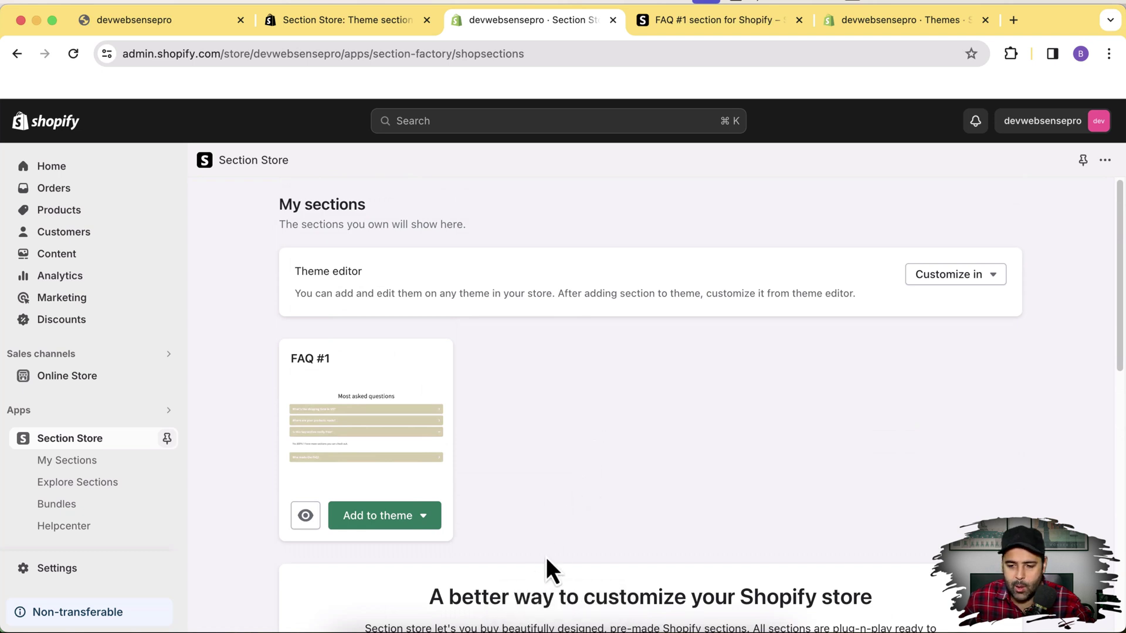
# Step: Go back to the store's themes and open the current "Dawn - Section APP" theme in the theme editor
pyautogui.click(871, 32)
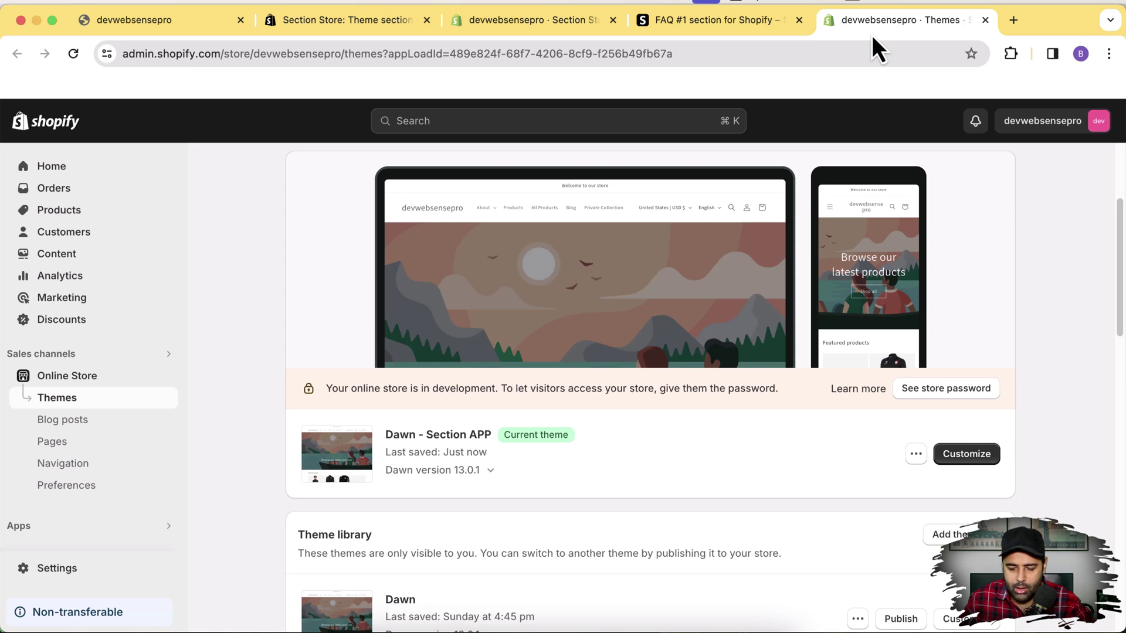
pyautogui.scroll(-3, 917, 170)
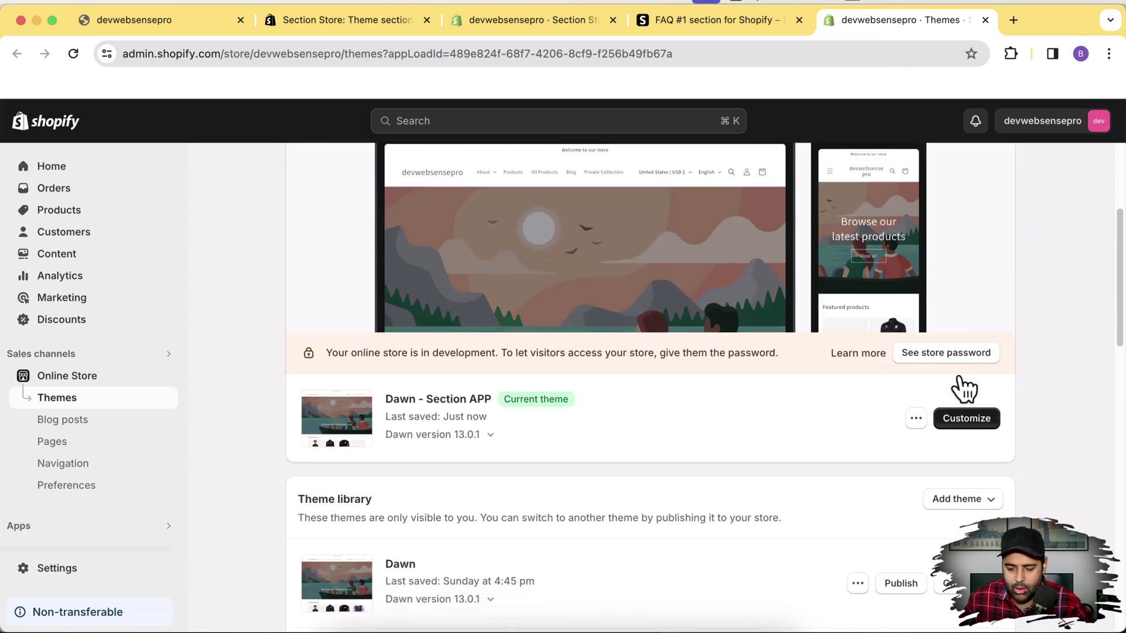
pyautogui.click(970, 420)
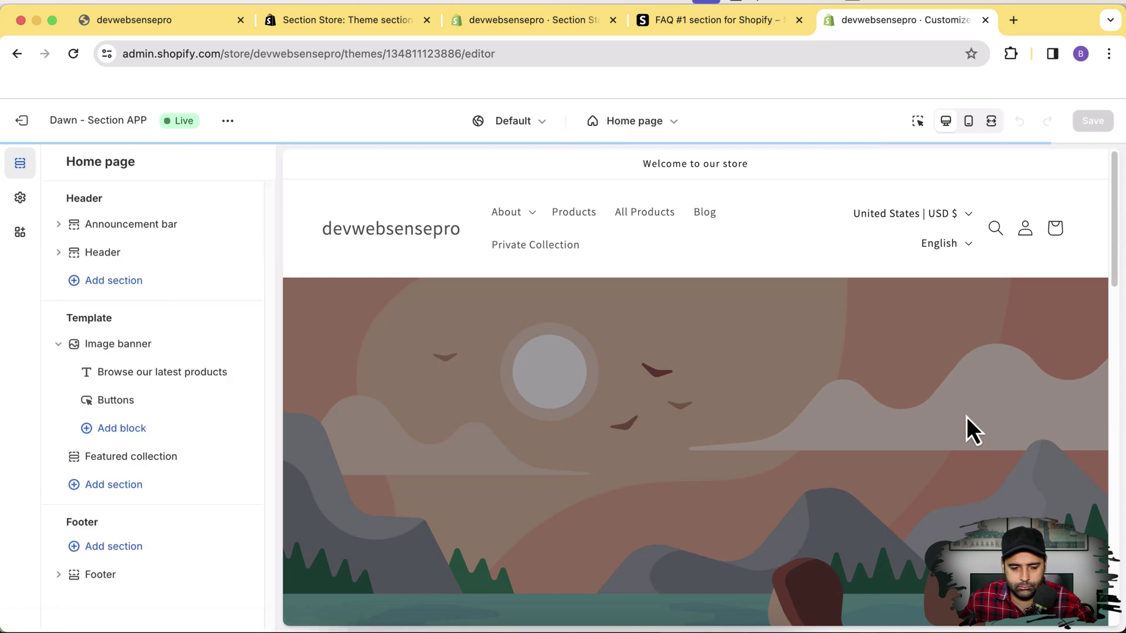
pyautogui.moveTo(1115, 222); pyautogui.dragTo(1125, 283)
pyautogui.scroll(5, 798, 155)
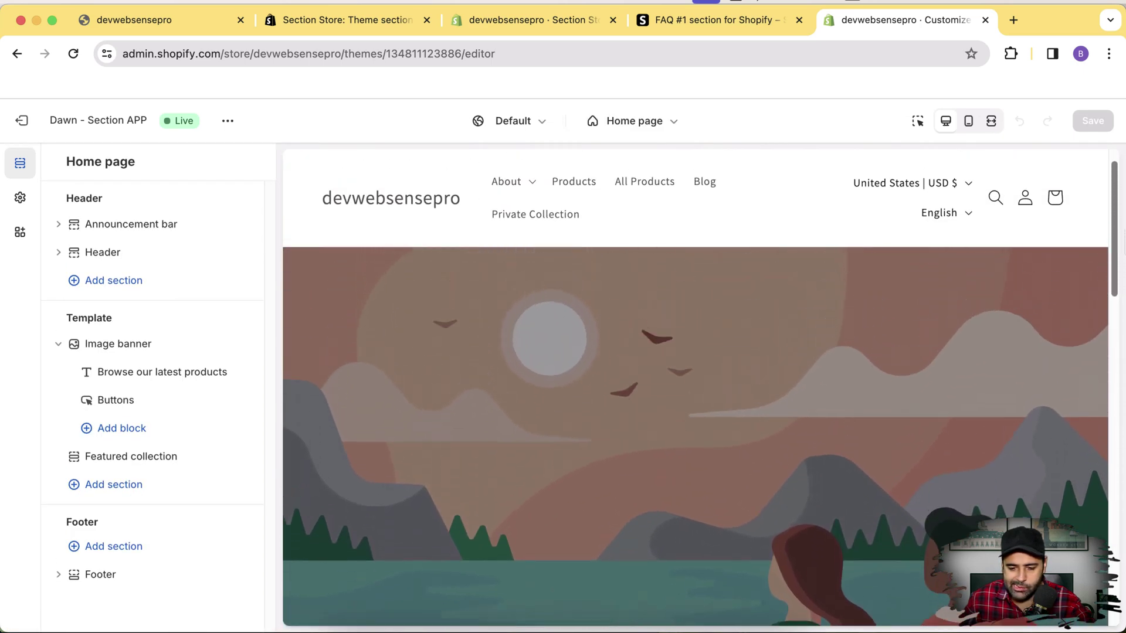
# Step: Switch the theme editor from the home page to the Default product template
pyautogui.click(667, 126)
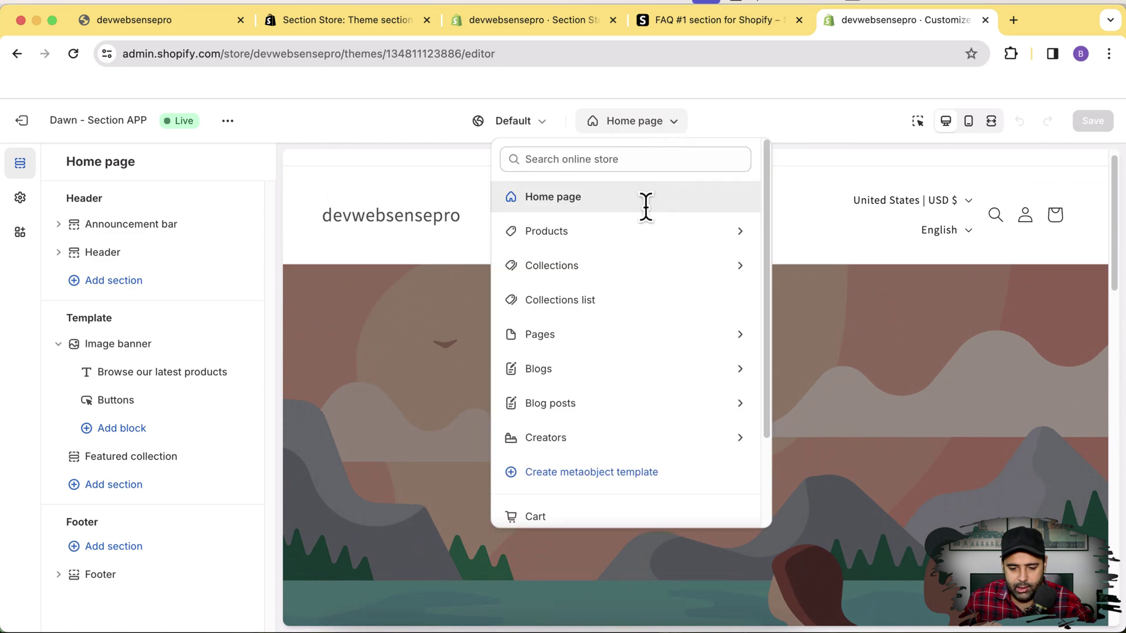
pyautogui.click(648, 232)
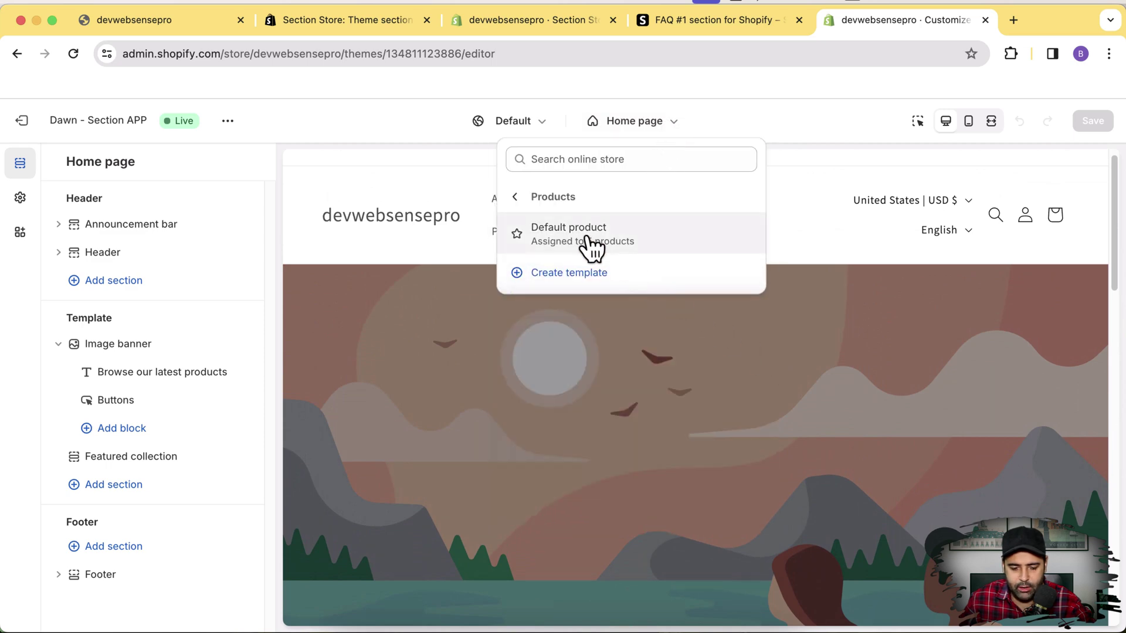
pyautogui.click(587, 237)
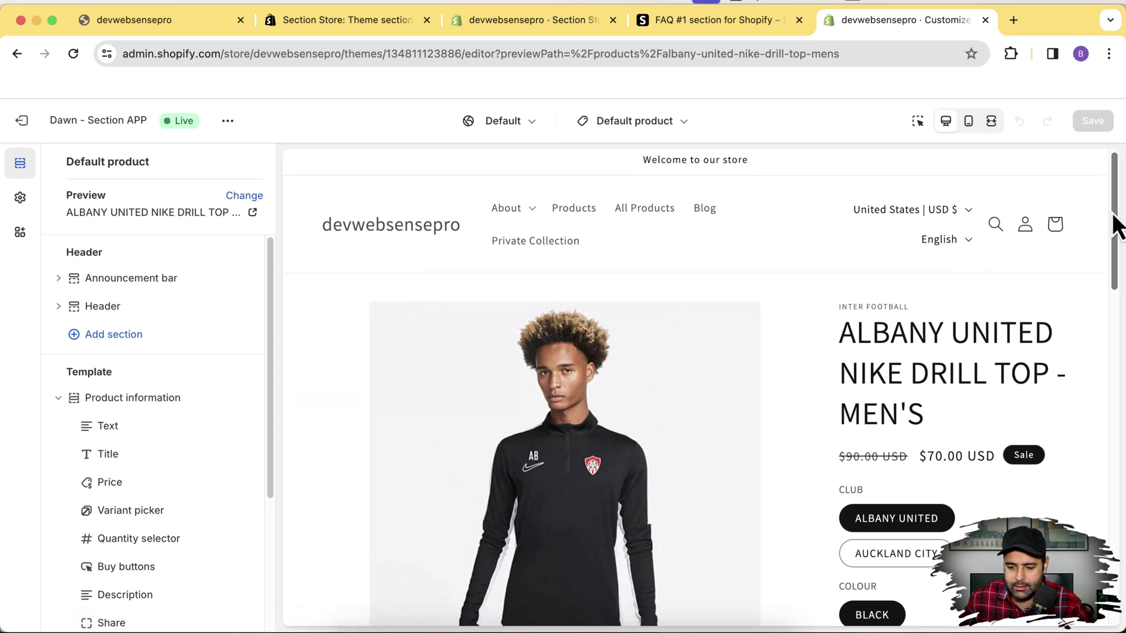
# Step: Add the Faq section to the Default product template, below Related products
pyautogui.moveTo(1117, 226)
pyautogui.mouseDown()
pyautogui.moveTo(1113, 586)
pyautogui.moveTo(1113, 244)
pyautogui.mouseUp()
pyautogui.scroll(-5, 207, 306)
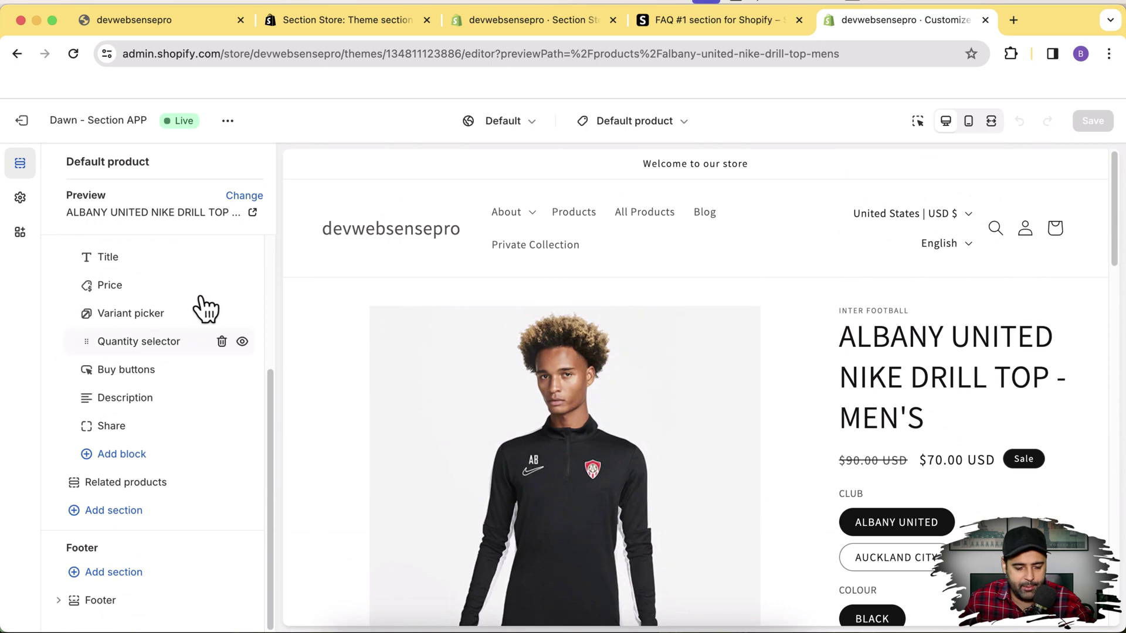
pyautogui.click(127, 518)
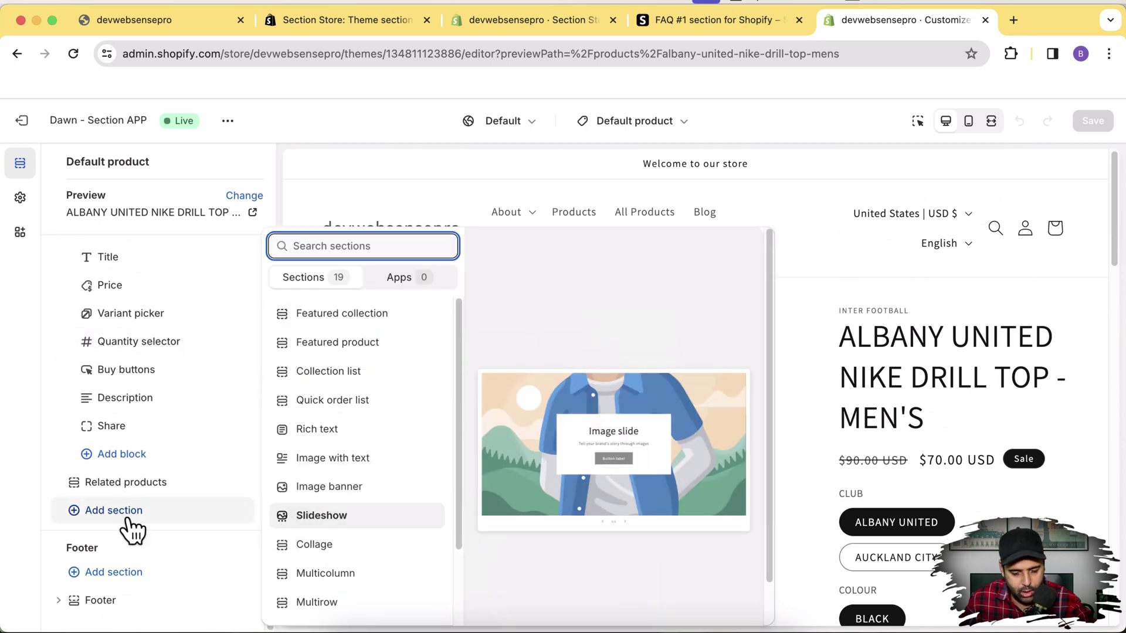
pyautogui.press('Down')
pyautogui.press('Down')
pyautogui.press('Down')
pyautogui.press('Down')
pyautogui.press('Down')
pyautogui.press('Down')
pyautogui.press('Down')
pyautogui.press('Down')
pyautogui.press('Down')
pyautogui.press('Down')
pyautogui.press('Down')
pyautogui.press('Down')
pyautogui.press('Down')
pyautogui.press('Down')
pyautogui.press('Down')
pyautogui.press('Down')
pyautogui.press('Down')
pyautogui.press('Down')
pyautogui.press('Down')
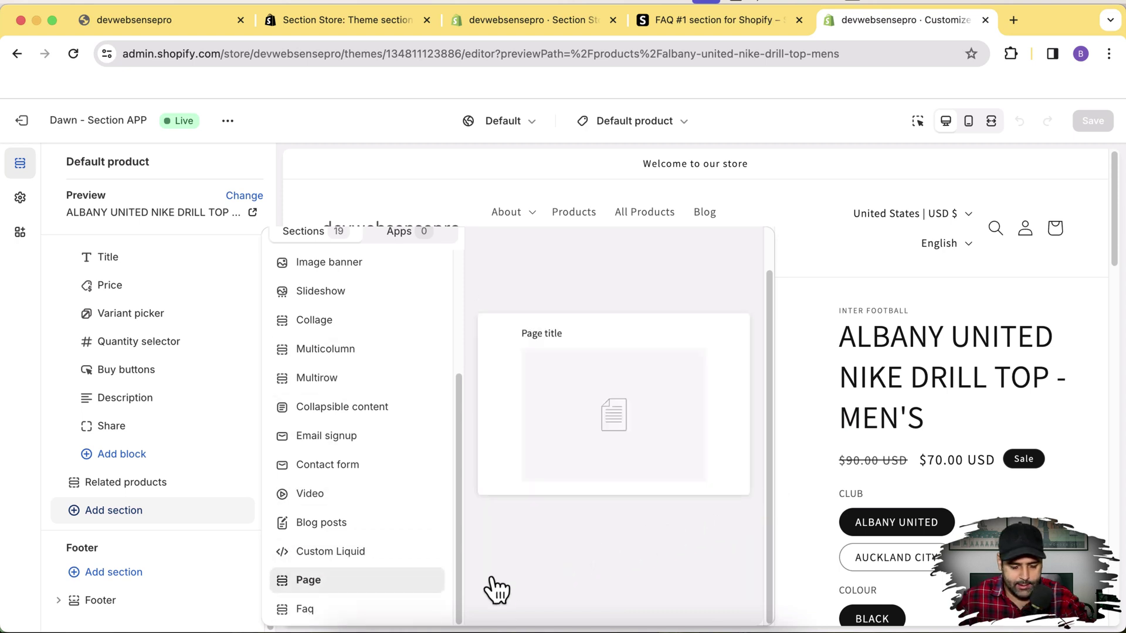
pyautogui.click(410, 613)
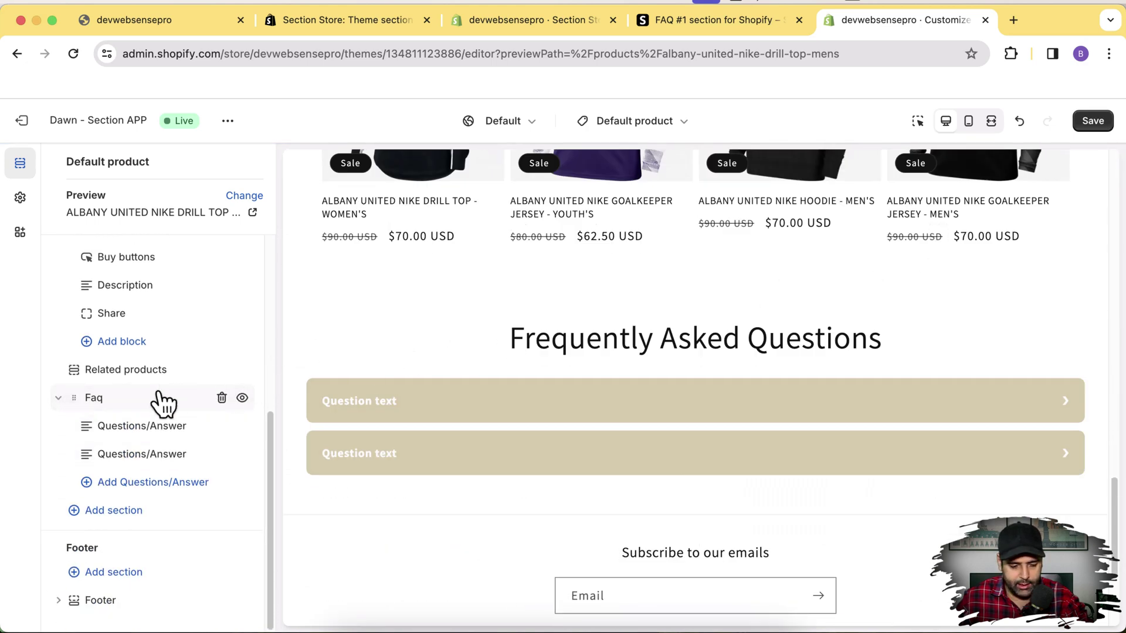
# Step: Review the Faq section's settings and set the question text of its first Questions/Answer block to "Test Question"
pyautogui.click(121, 399)
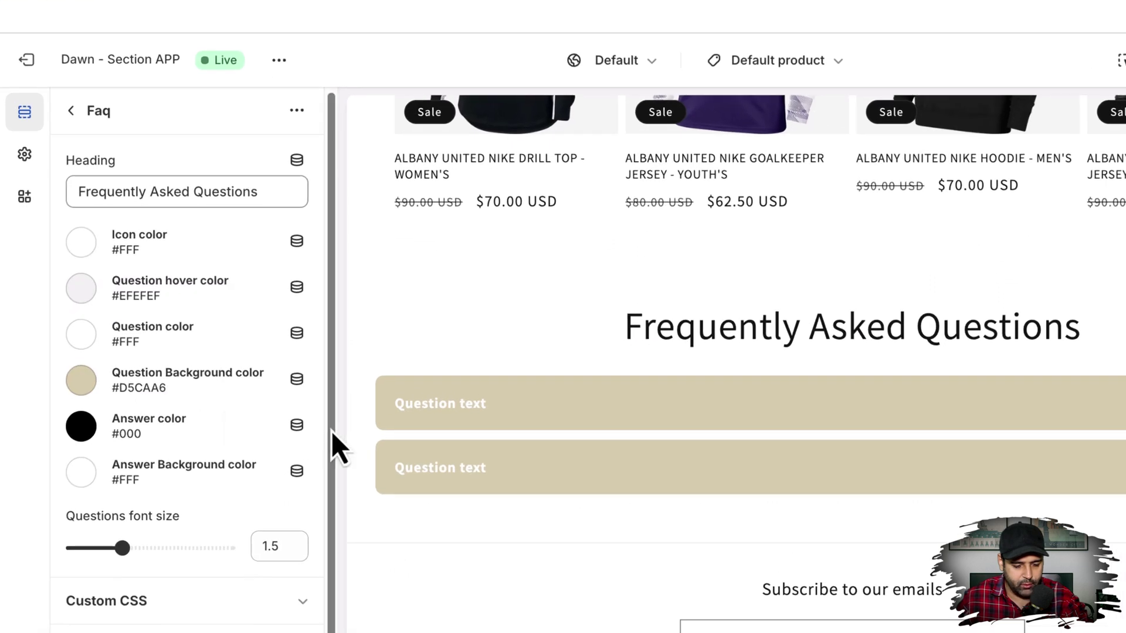
pyautogui.moveTo(329, 339); pyautogui.dragTo(323, 448)
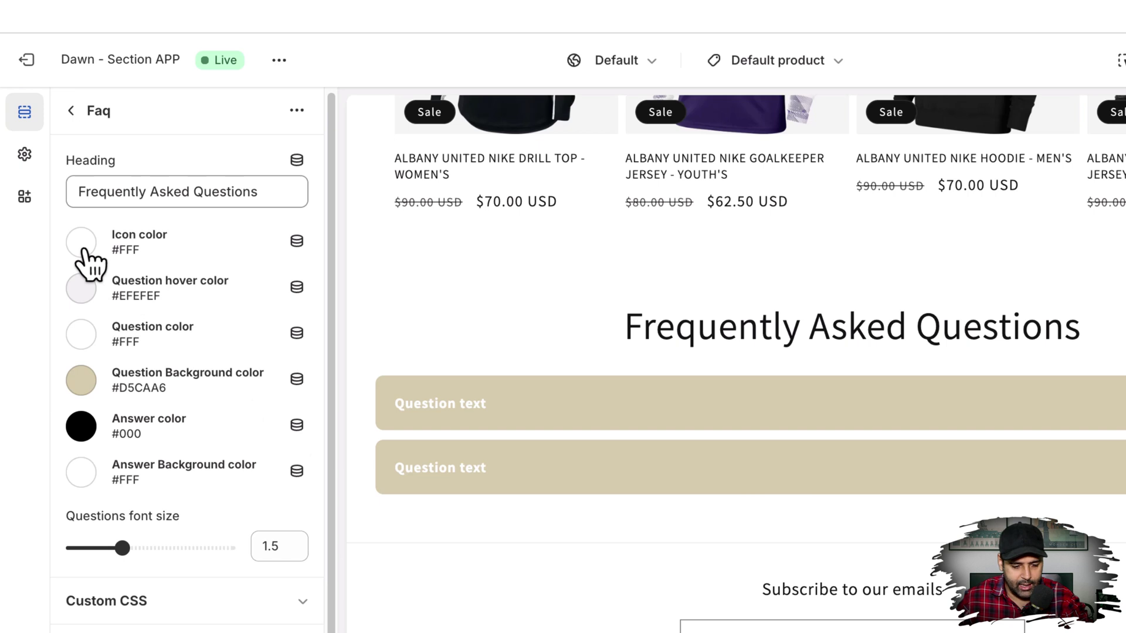
pyautogui.click(70, 111)
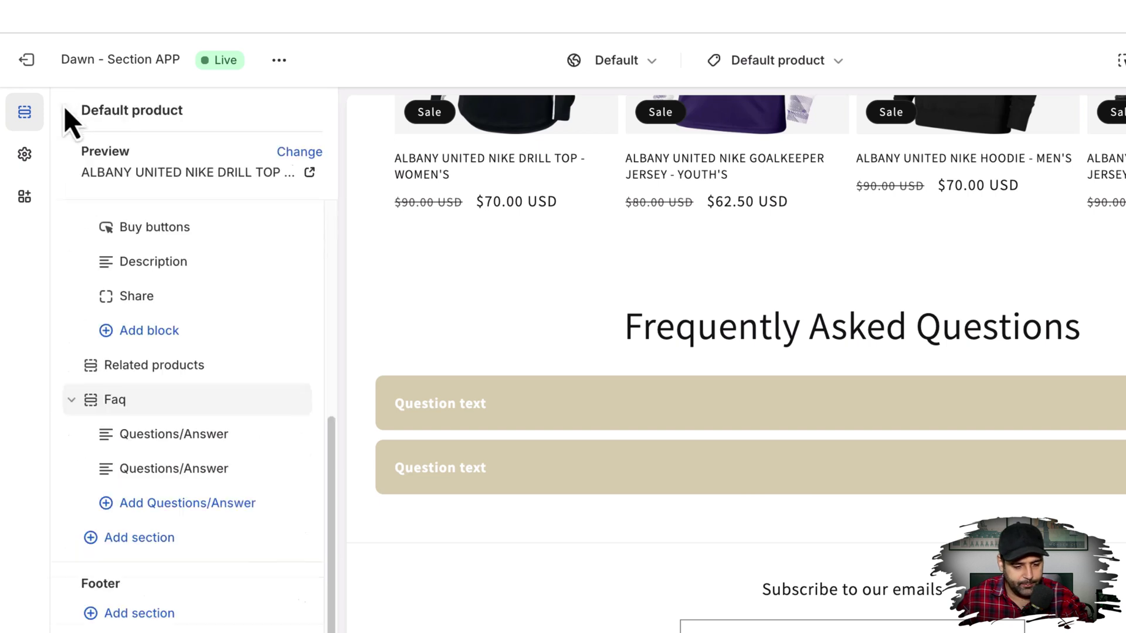
pyautogui.click(196, 437)
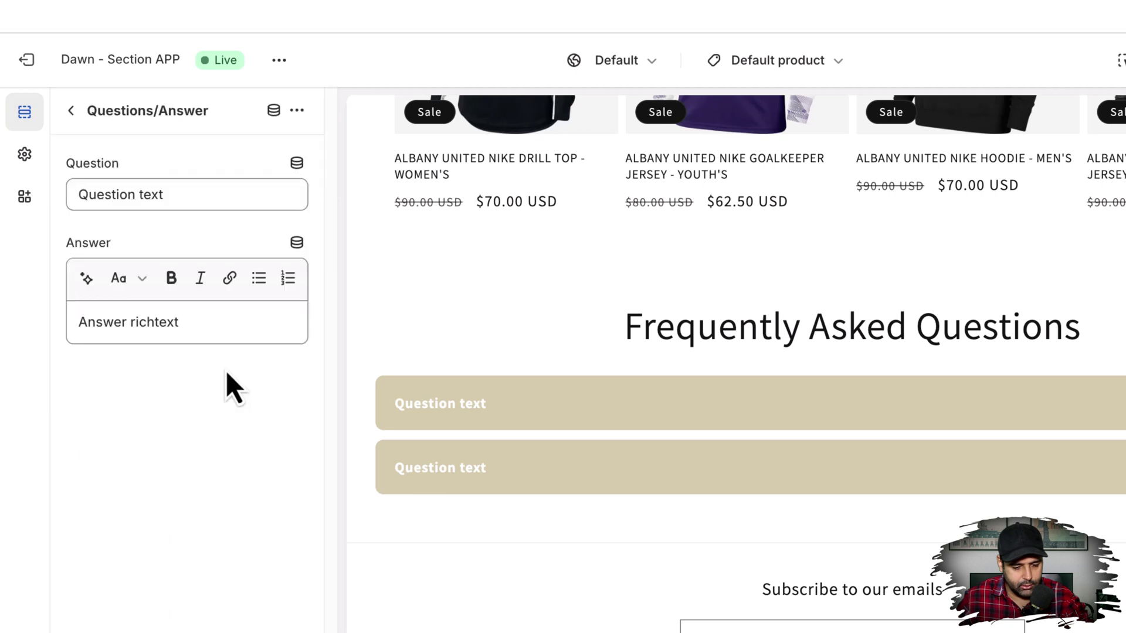
pyautogui.click(198, 196)
pyautogui.hotkey('ctrl', 'a')
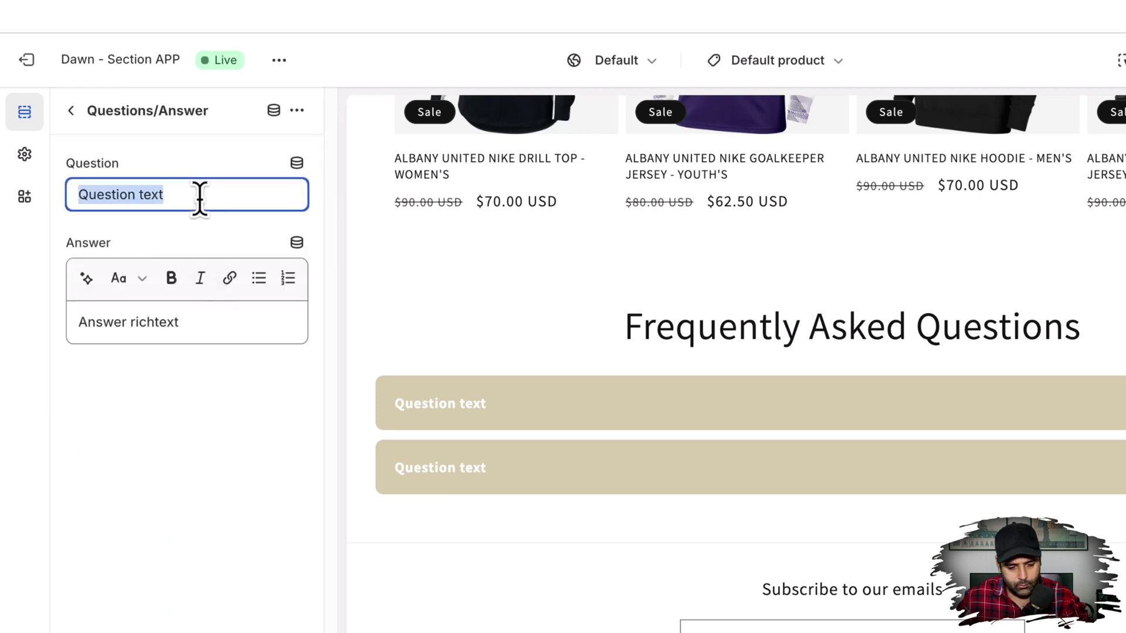
pyautogui.write('Test Q')
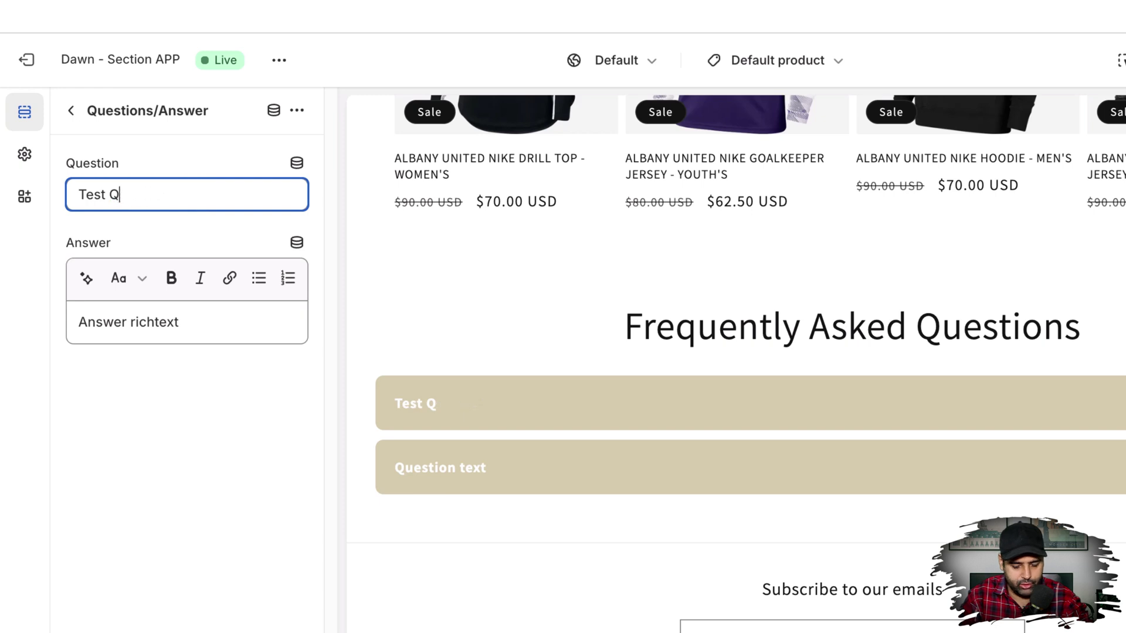
pyautogui.write('uestion')
# Step: Set the same block's answer to "Test Answer", and expand and collapse the question in the preview to check it
pyautogui.press('Tab')
pyautogui.press('Tab')
pyautogui.press('Tab')
pyautogui.press('Tab')
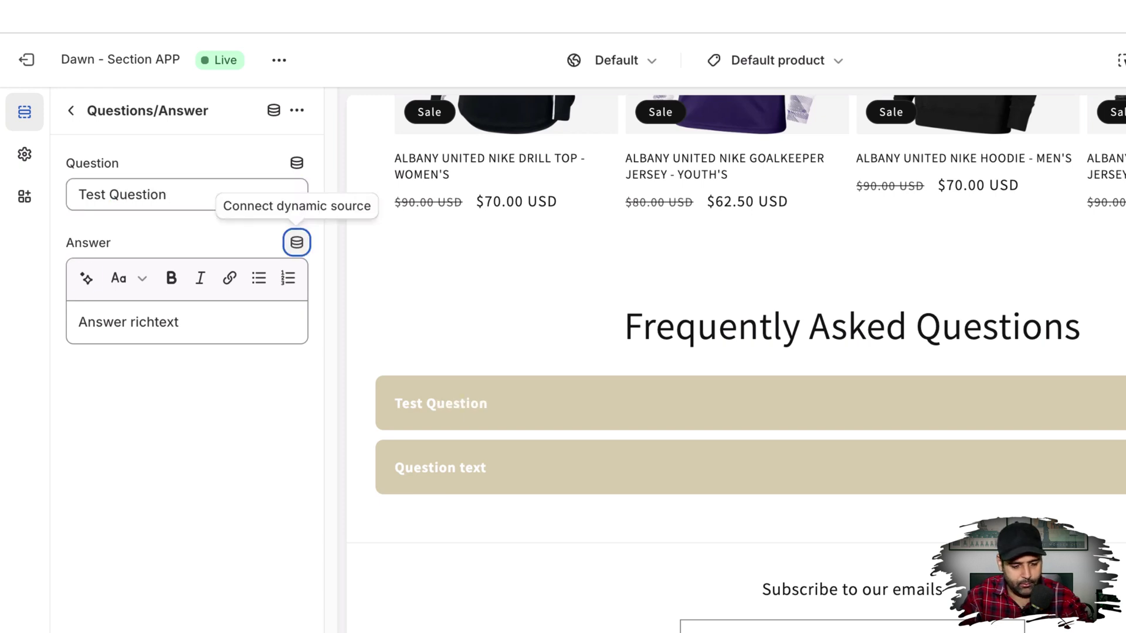
pyautogui.press('Tab')
pyautogui.press('Tab')
pyautogui.press('Tab')
pyautogui.press('Tab')
pyautogui.press('Tab')
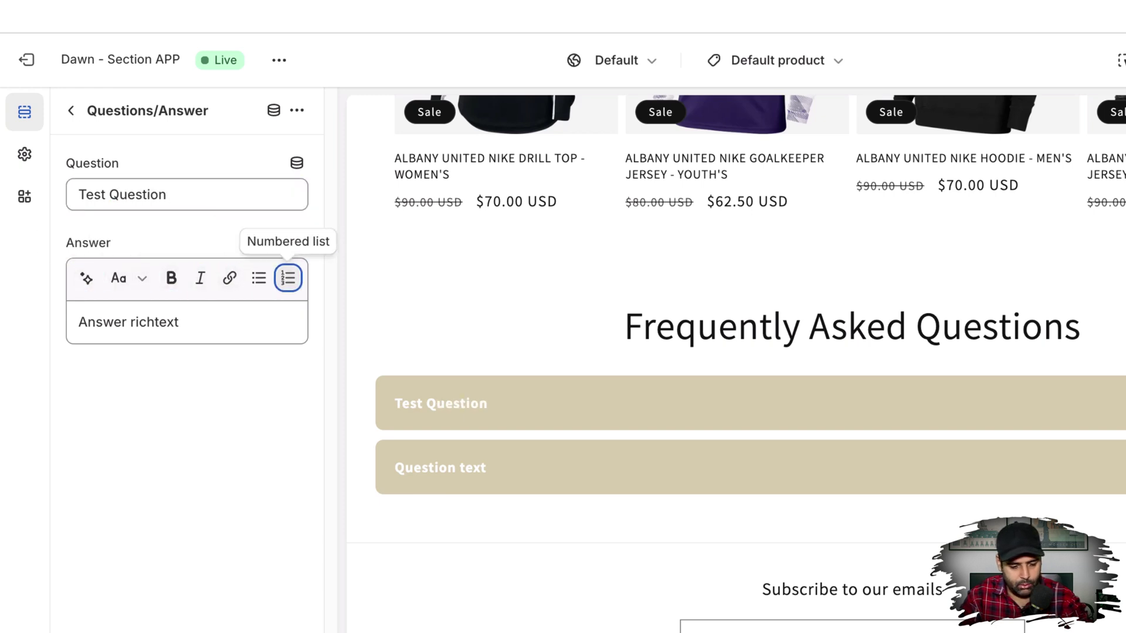
pyautogui.hotkey('ctrl', 'a')
pyautogui.write('Te')
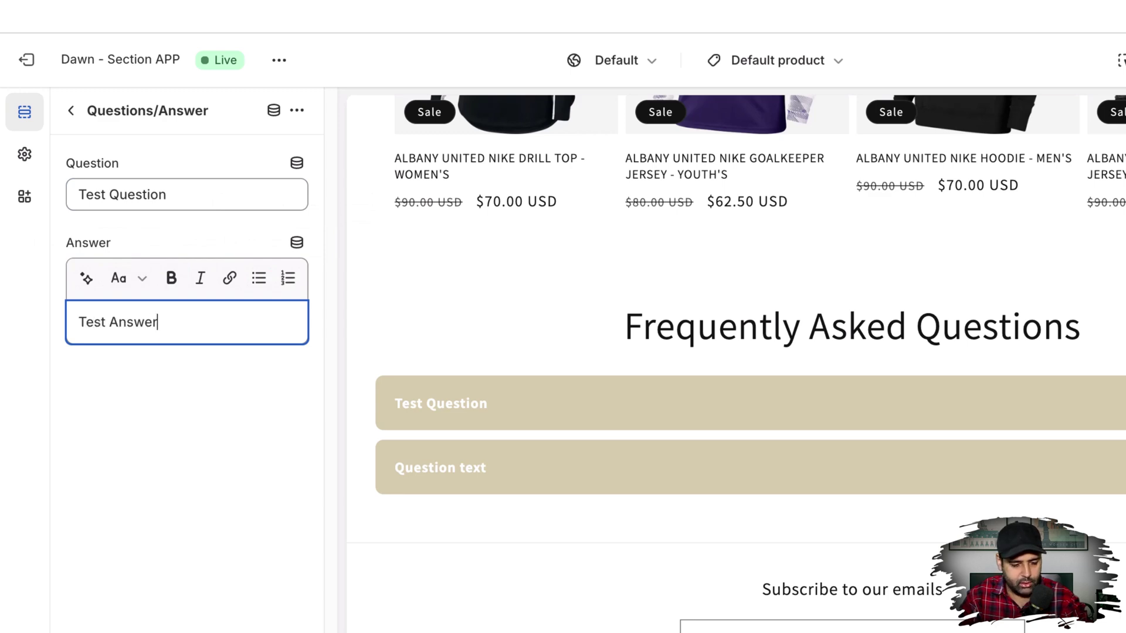
pyautogui.click(69, 111)
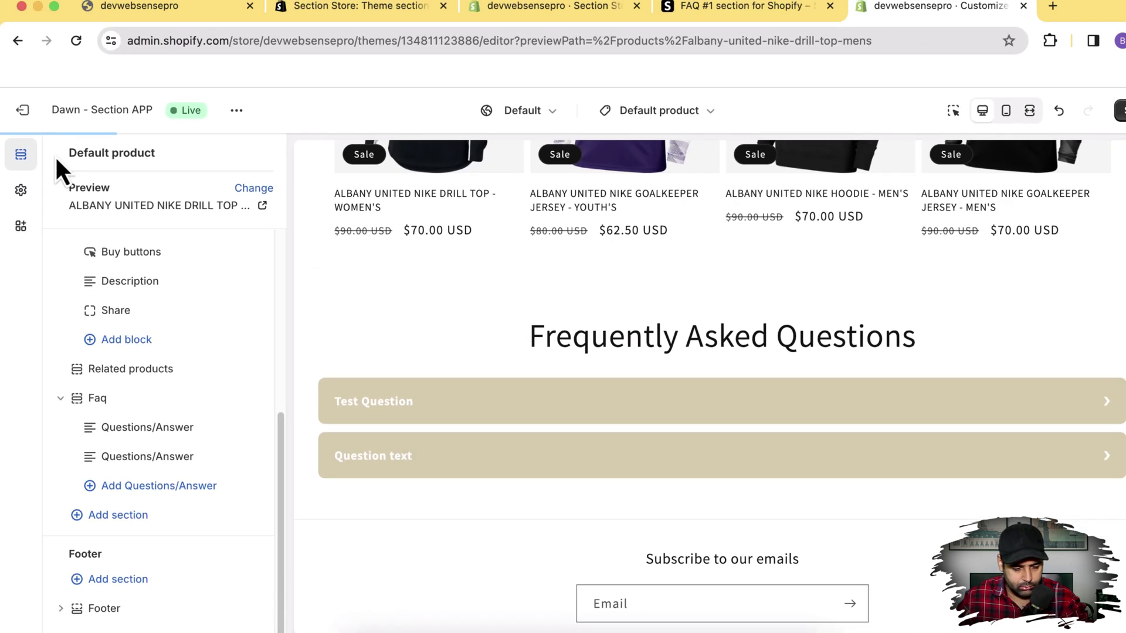
pyautogui.click(1108, 403)
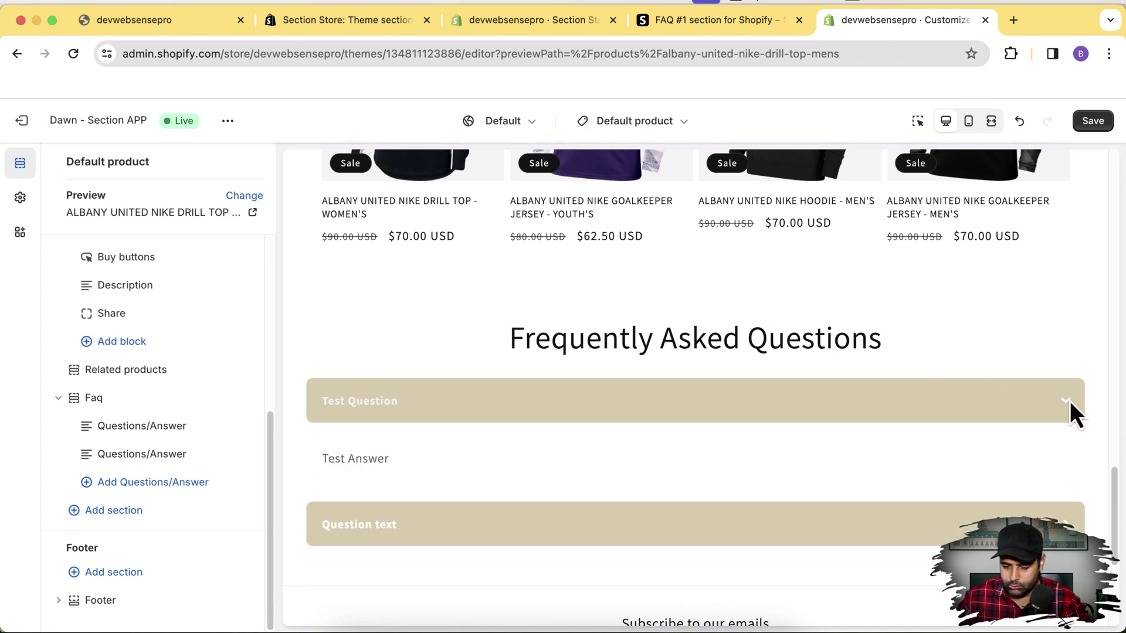
pyautogui.click(1068, 401)
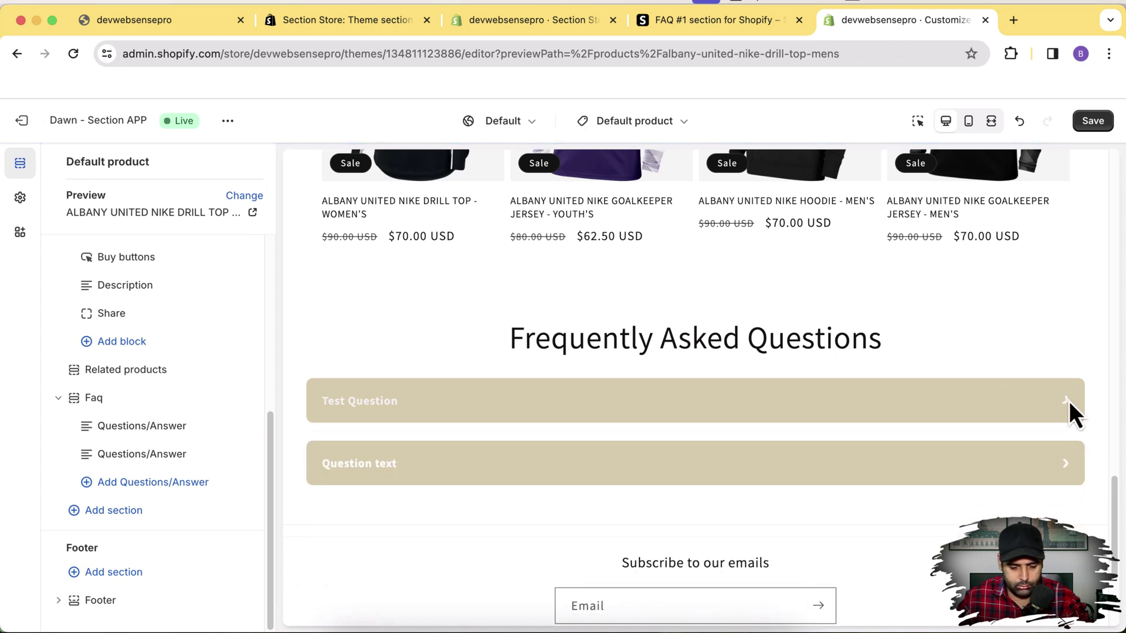
# Step: Set the Faq section's question background color to near-black #030303 and look over the product page preview
pyautogui.click(121, 401)
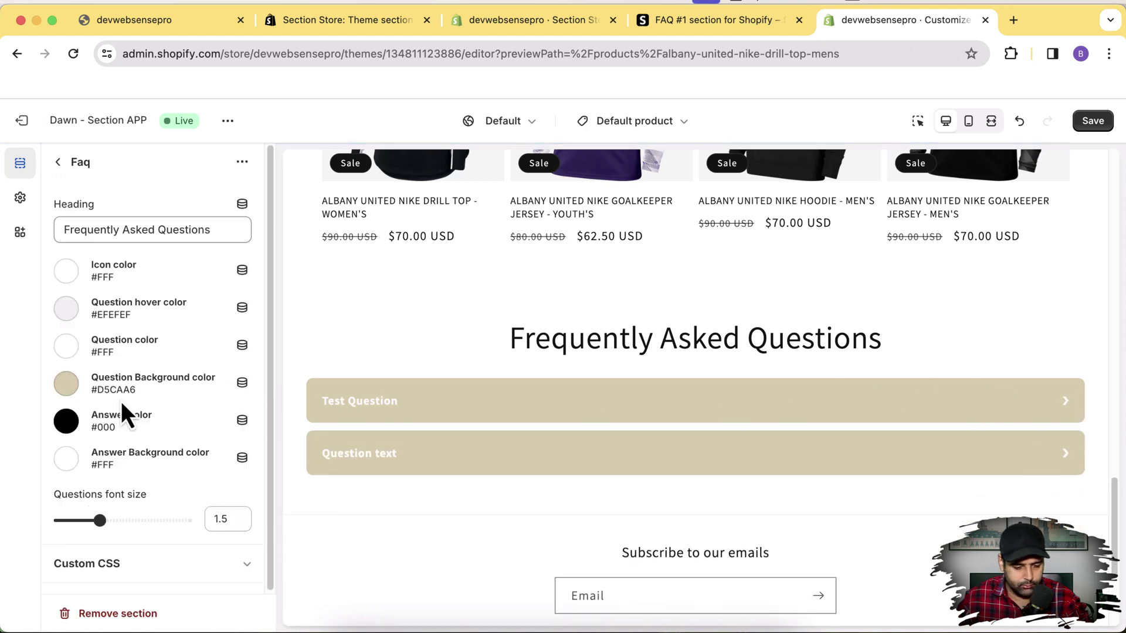
pyautogui.click(66, 384)
pyautogui.moveTo(156, 196); pyautogui.dragTo(48, 248)
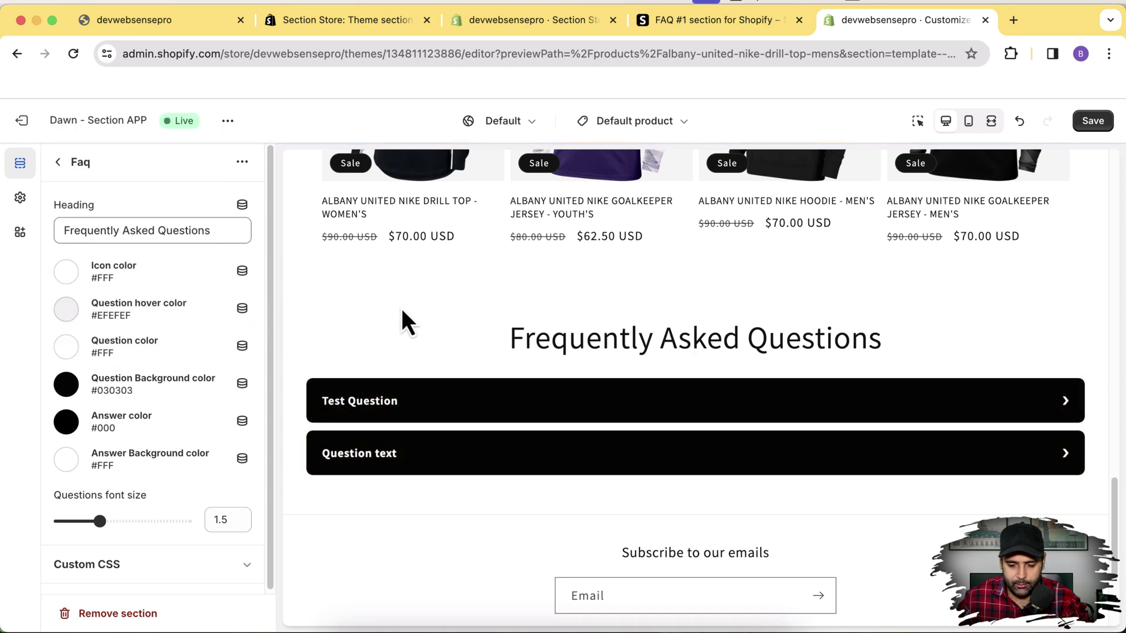
pyautogui.scroll(15, 1013, 350)
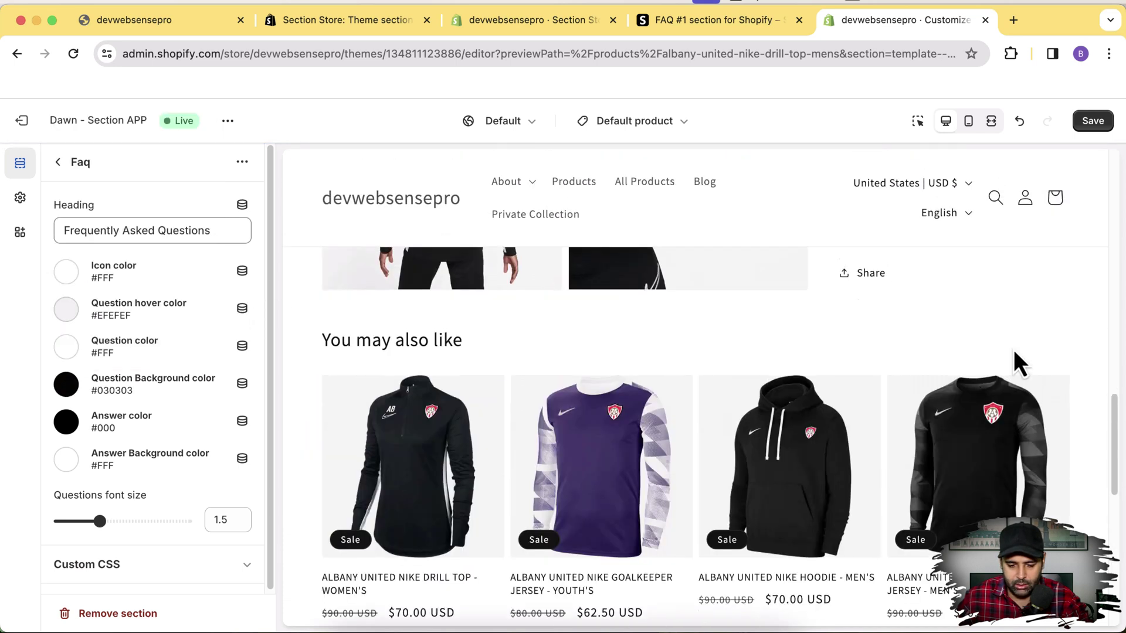
pyautogui.scroll(8, 1013, 350)
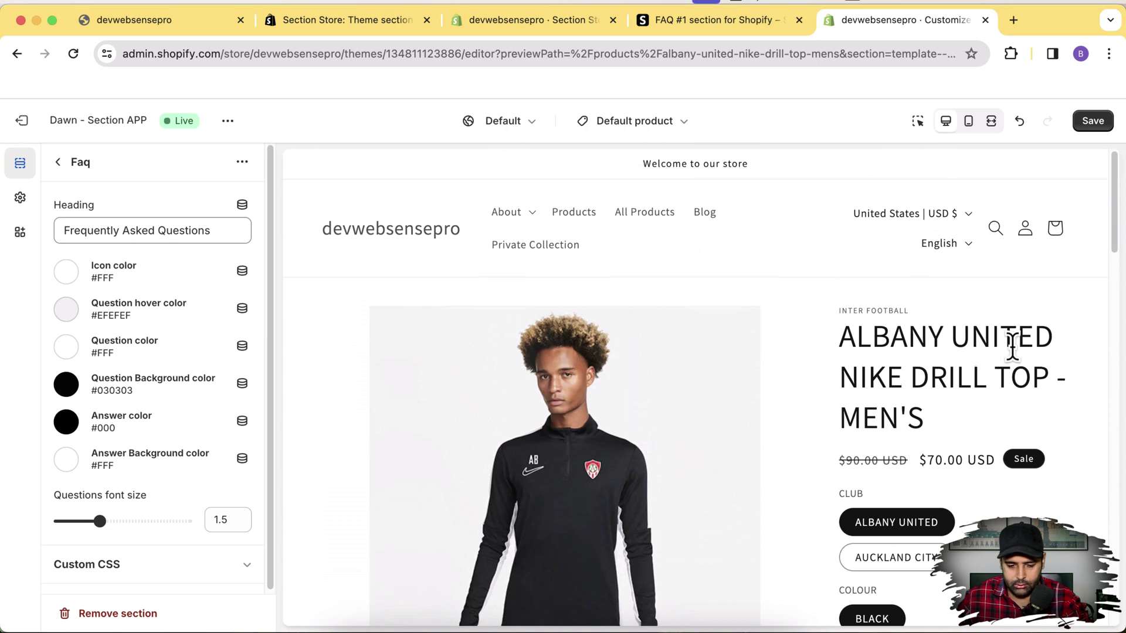
# Step: Check the Faq section in the preview, save the theme changes, and open Explore Sections in the Section Store app
pyautogui.scroll(-20, 1013, 349)
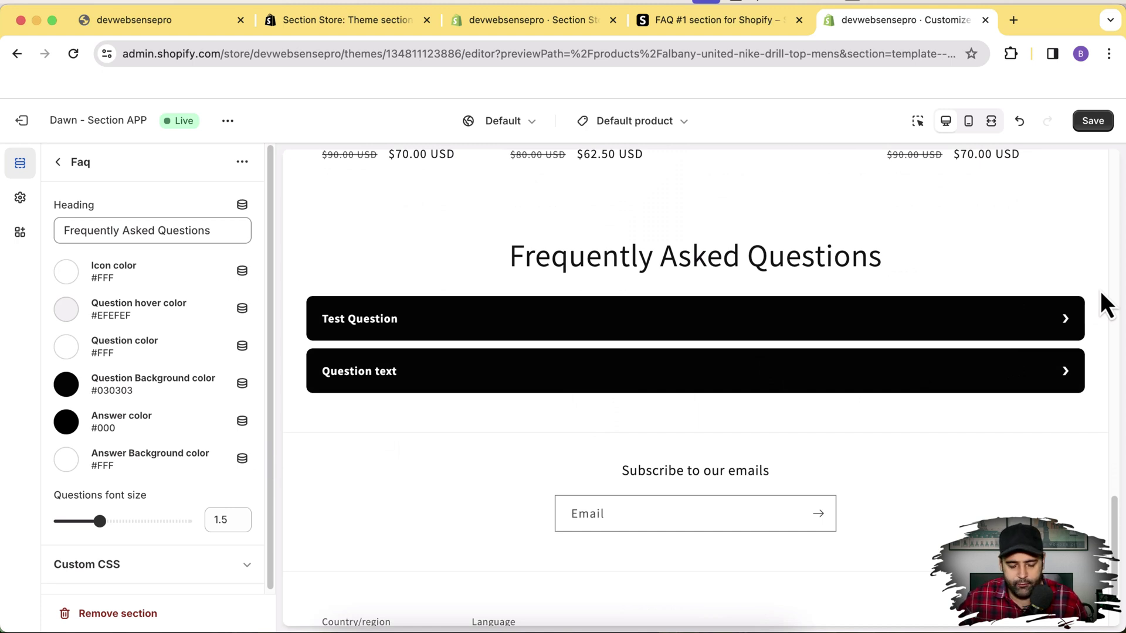
pyautogui.click(1092, 122)
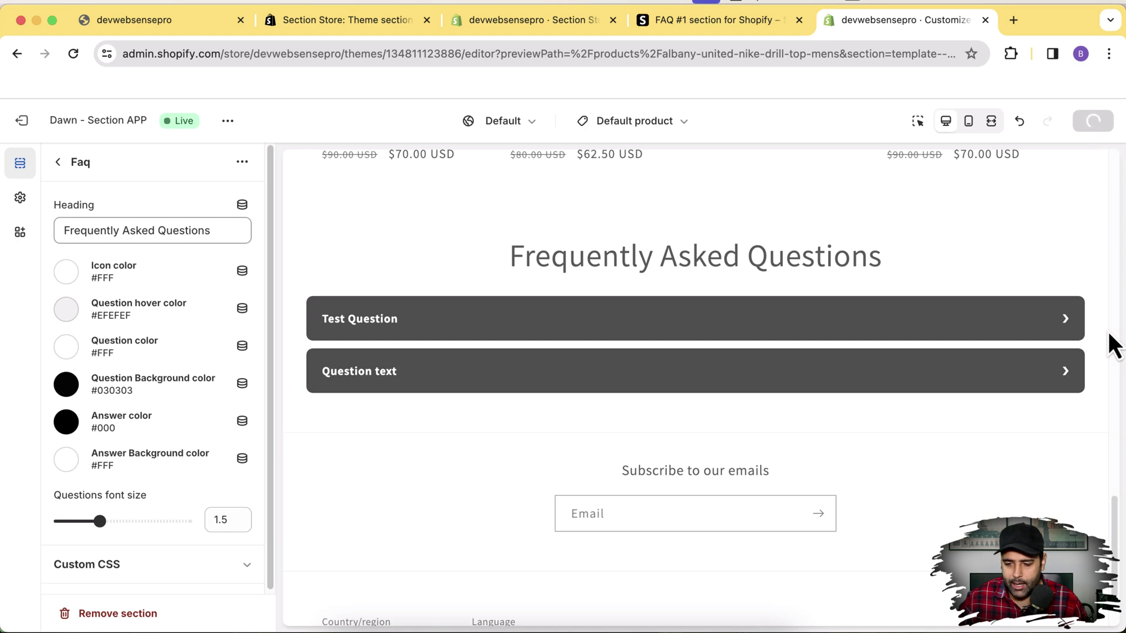
pyautogui.click(576, 34)
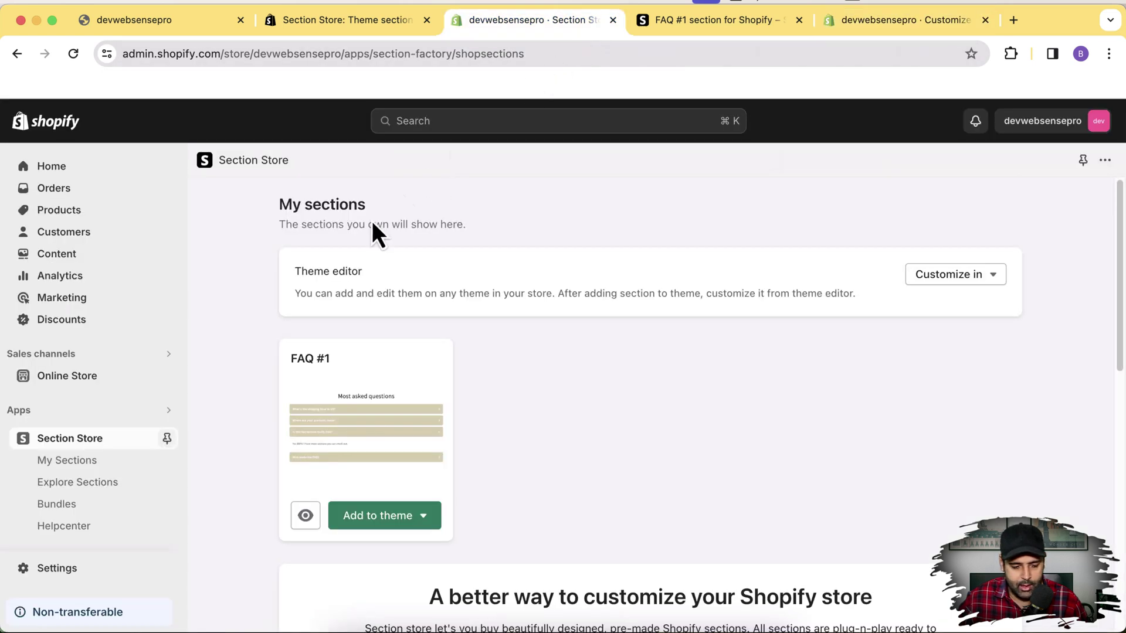
pyautogui.click(79, 487)
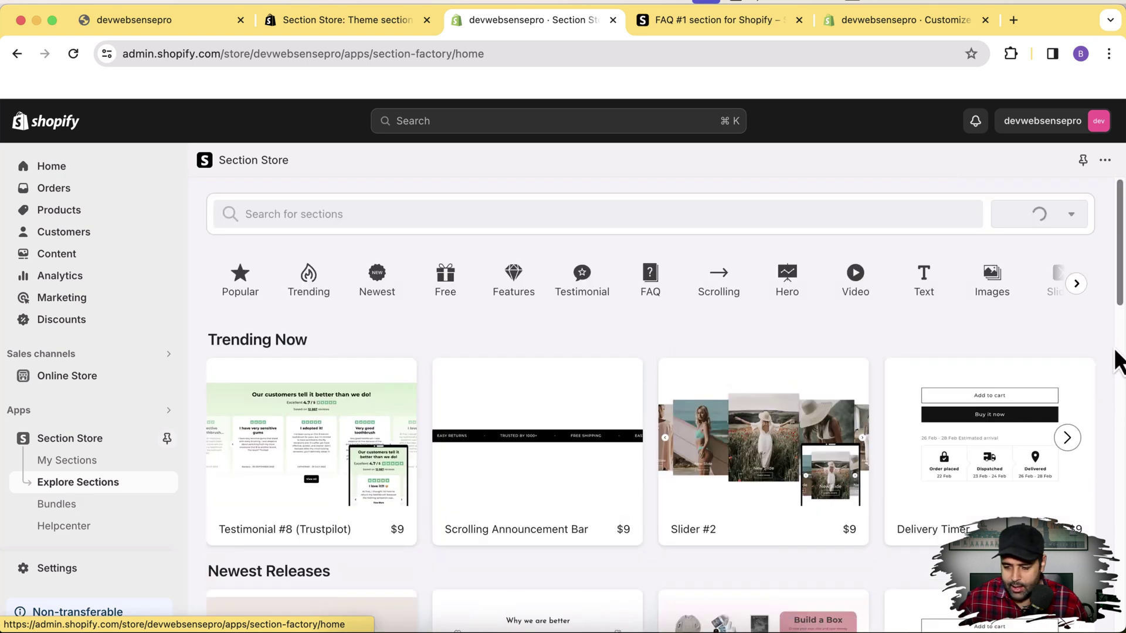
# Step: Find Slider #2 under Trending Now, open its demo page, and advance through the carousel's slides
pyautogui.scroll(-3, 1120, 286)
pyautogui.moveTo(1120, 285); pyautogui.dragTo(1119, 302)
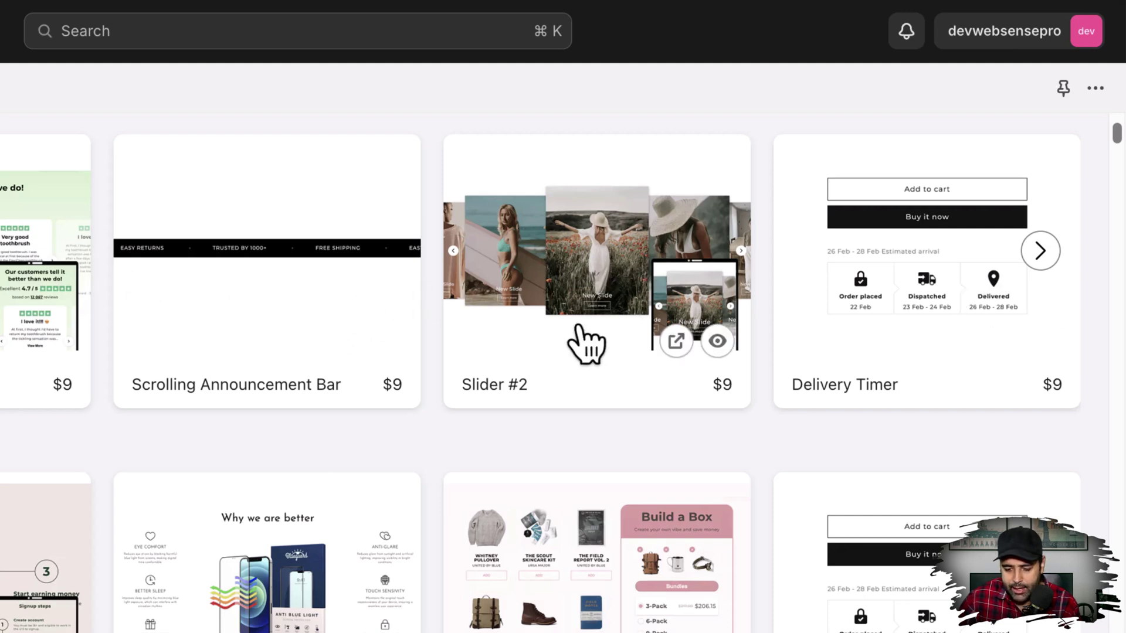
pyautogui.click(676, 340)
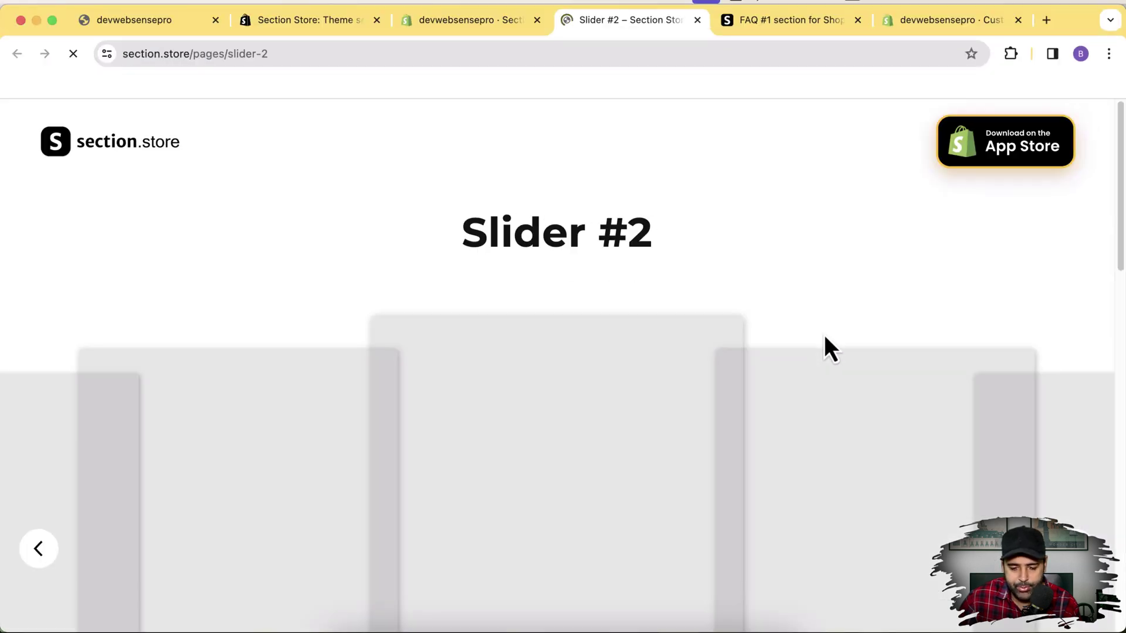
pyautogui.scroll(-3, 1113, 246)
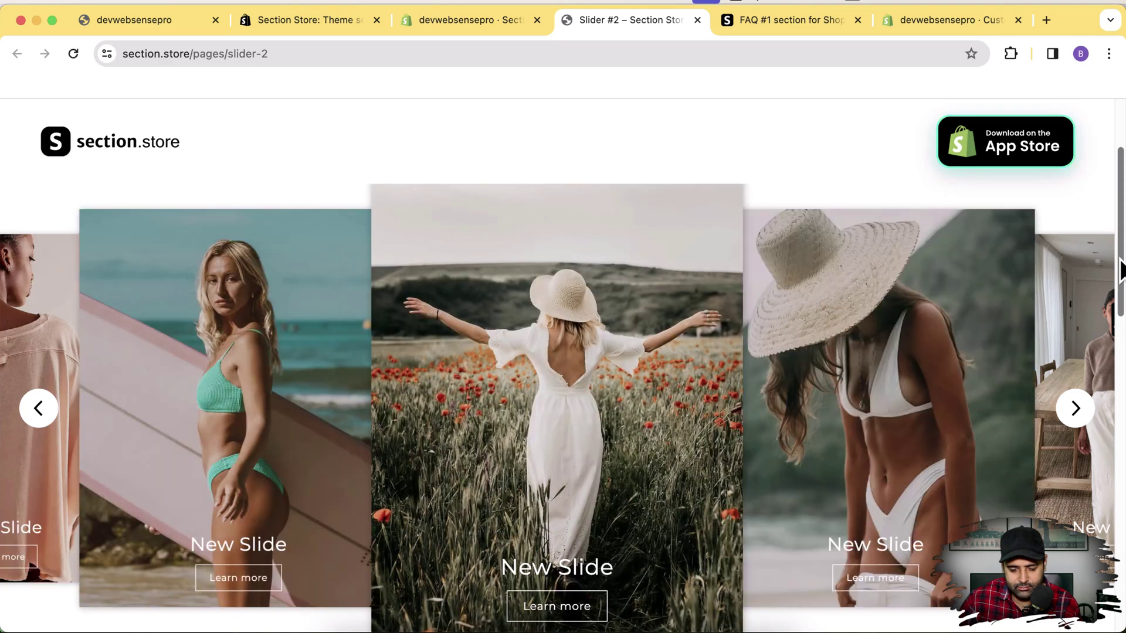
pyautogui.moveTo(1120, 269); pyautogui.dragTo(1107, 319)
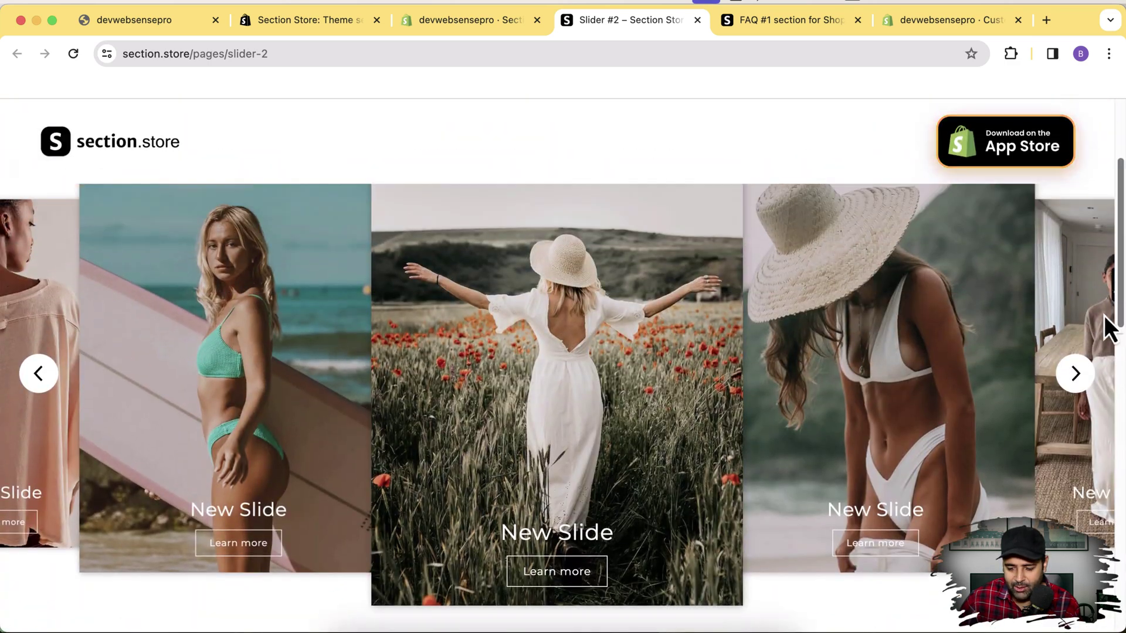
pyautogui.click(1075, 378)
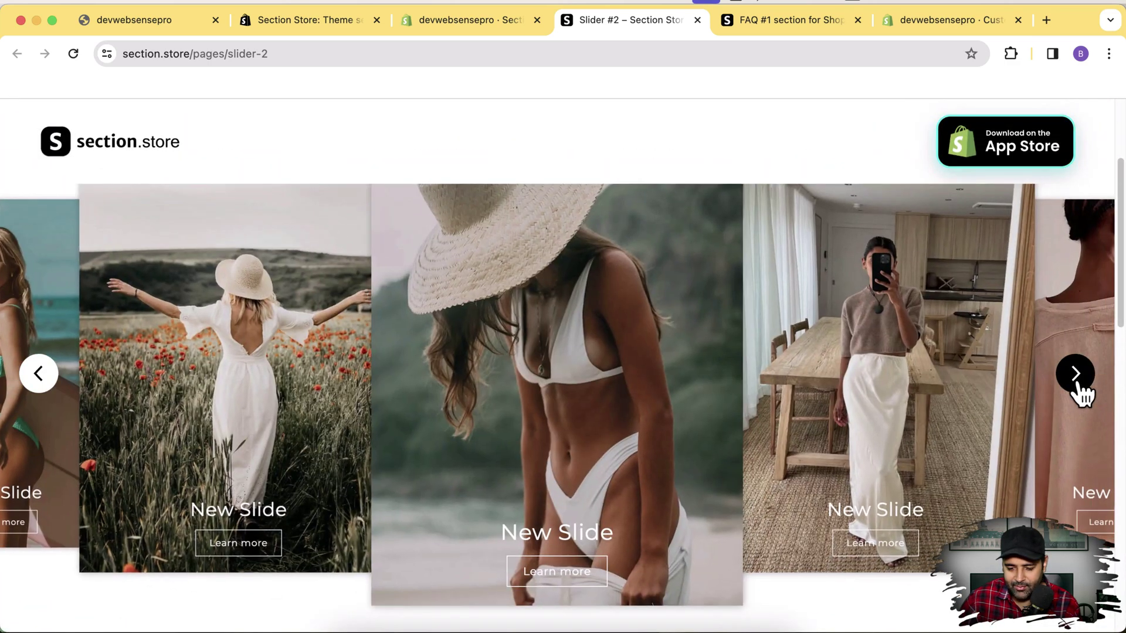
pyautogui.click(1077, 381)
pyautogui.click(1077, 381)
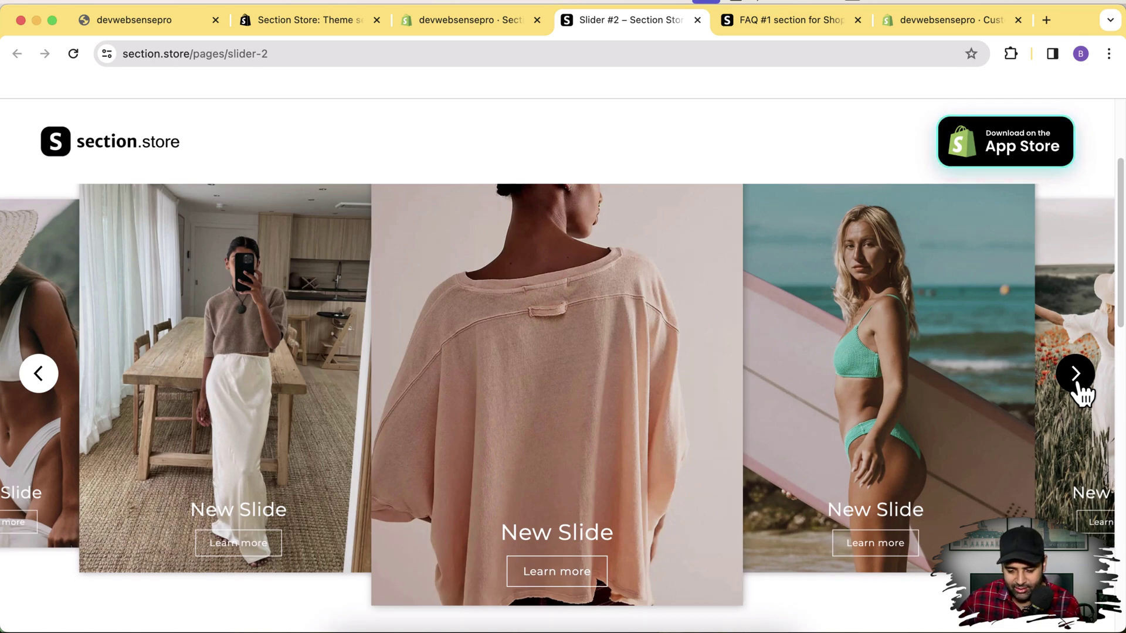
pyautogui.click(1077, 375)
pyautogui.click(1077, 375)
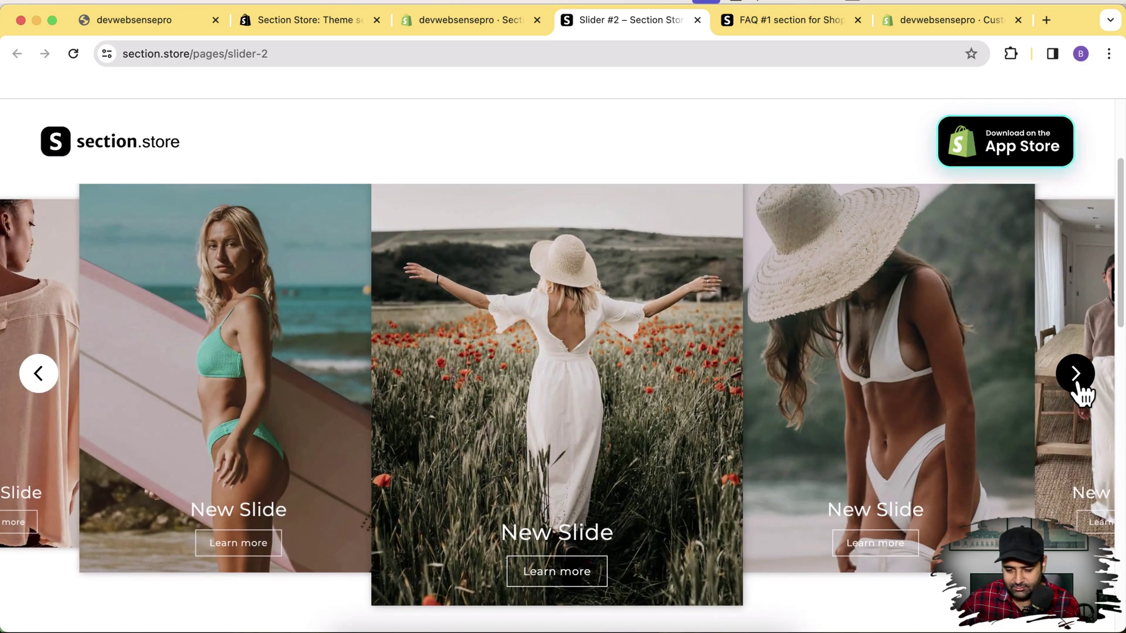
pyautogui.click(1077, 378)
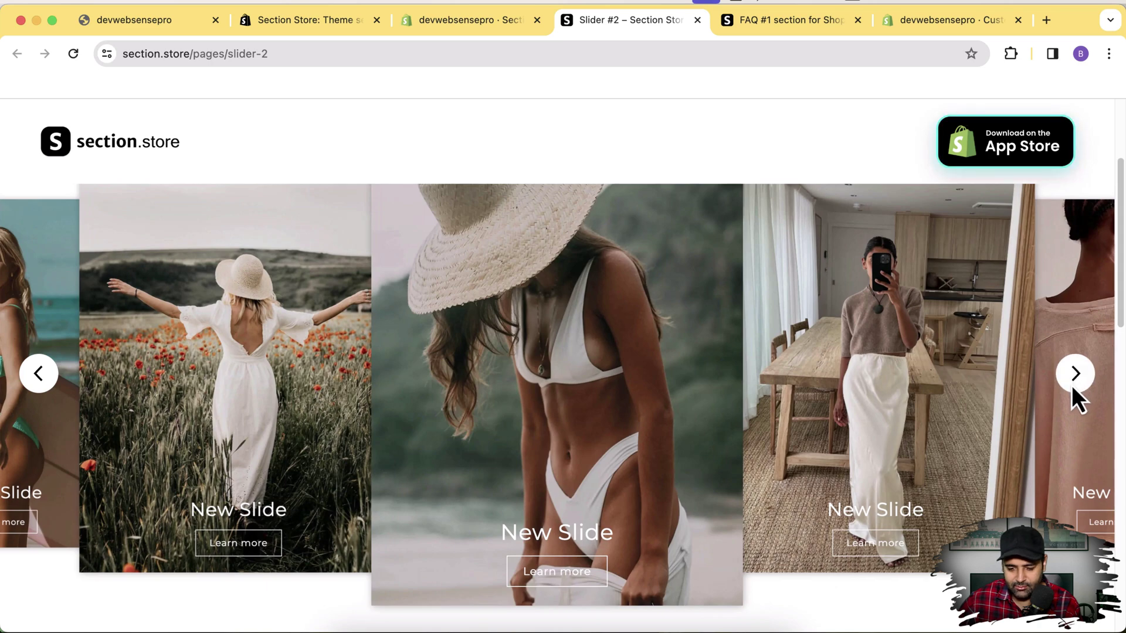
pyautogui.click(1074, 375)
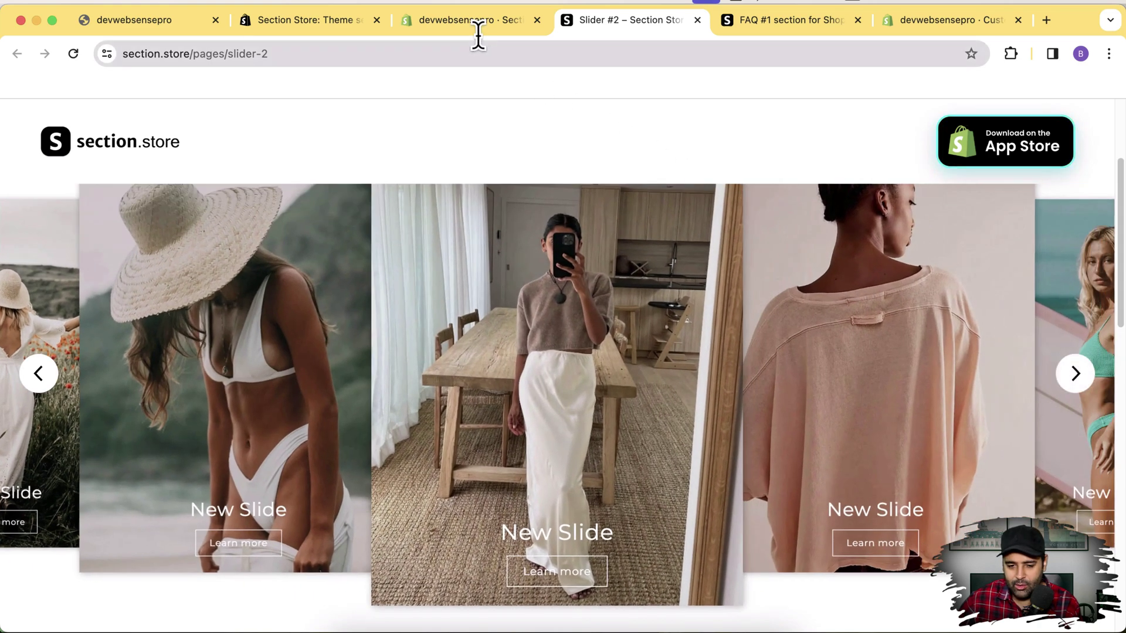
# Step: Return to Section Store, review the Slider #2 section's details, and start trying it in the Section Store Demo theme
pyautogui.click(479, 23)
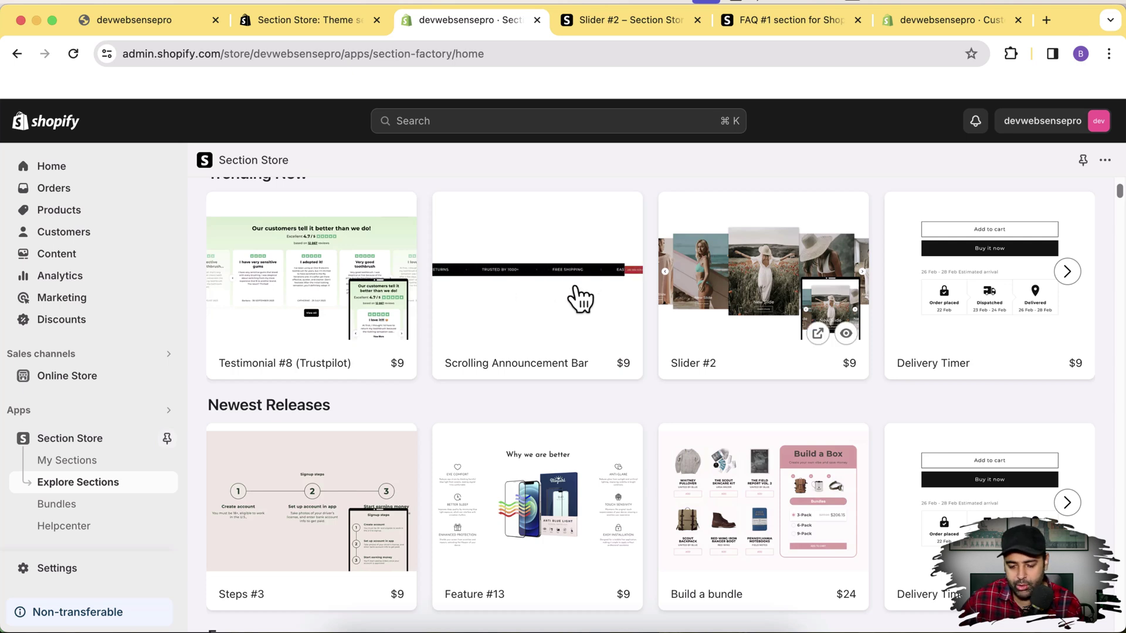
pyautogui.click(802, 301)
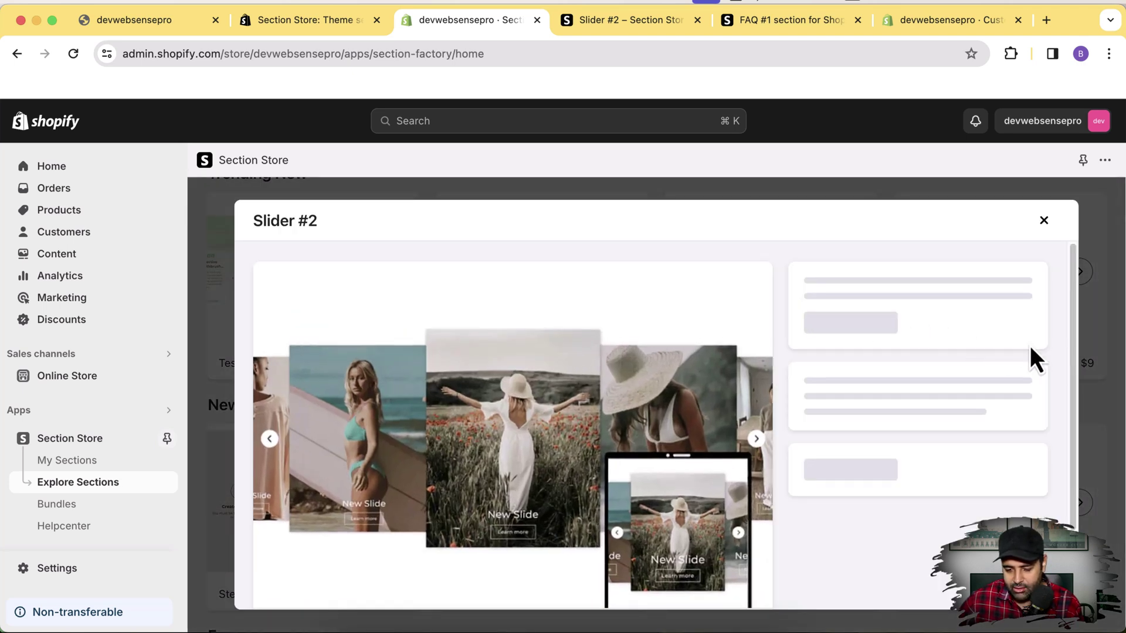
pyautogui.scroll(-4, 1029, 346)
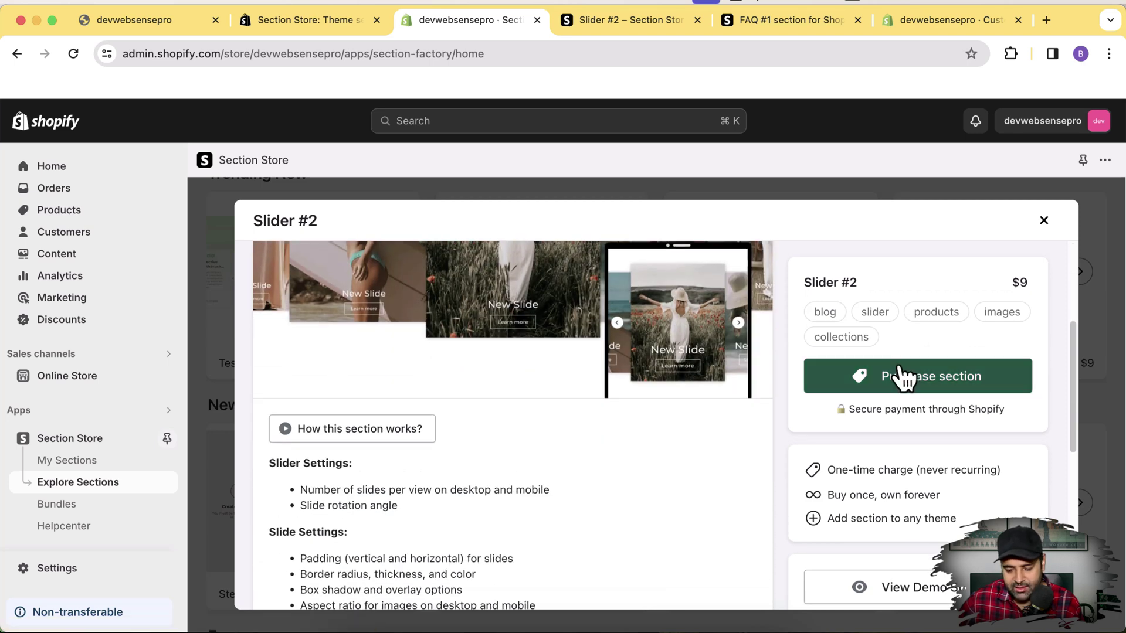
pyautogui.moveTo(1070, 387); pyautogui.dragTo(1069, 553)
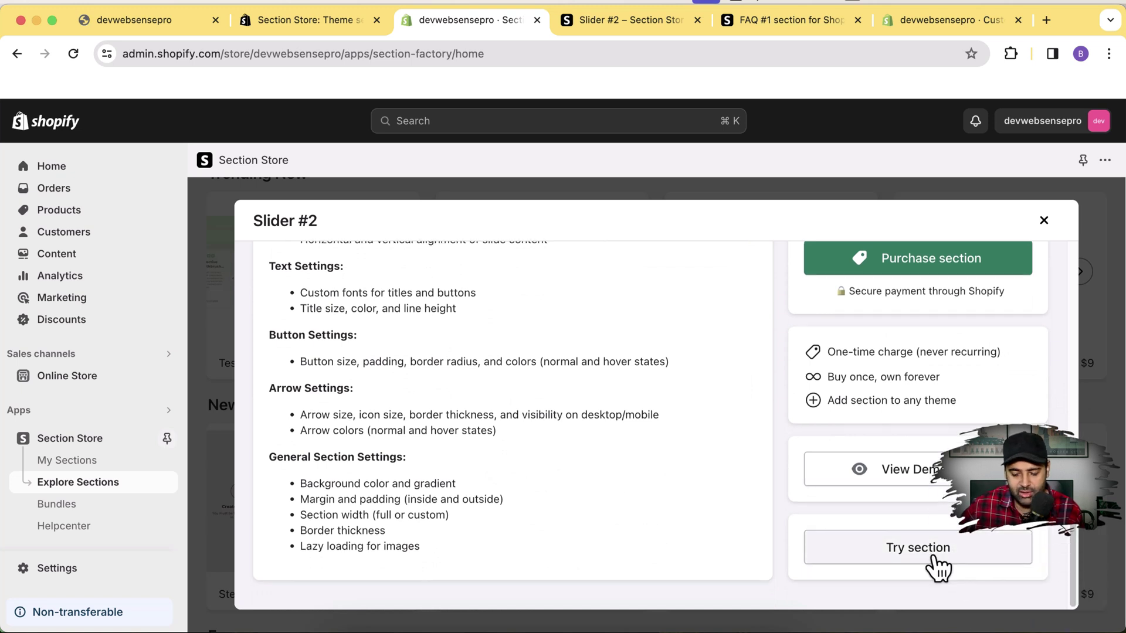
pyautogui.click(937, 563)
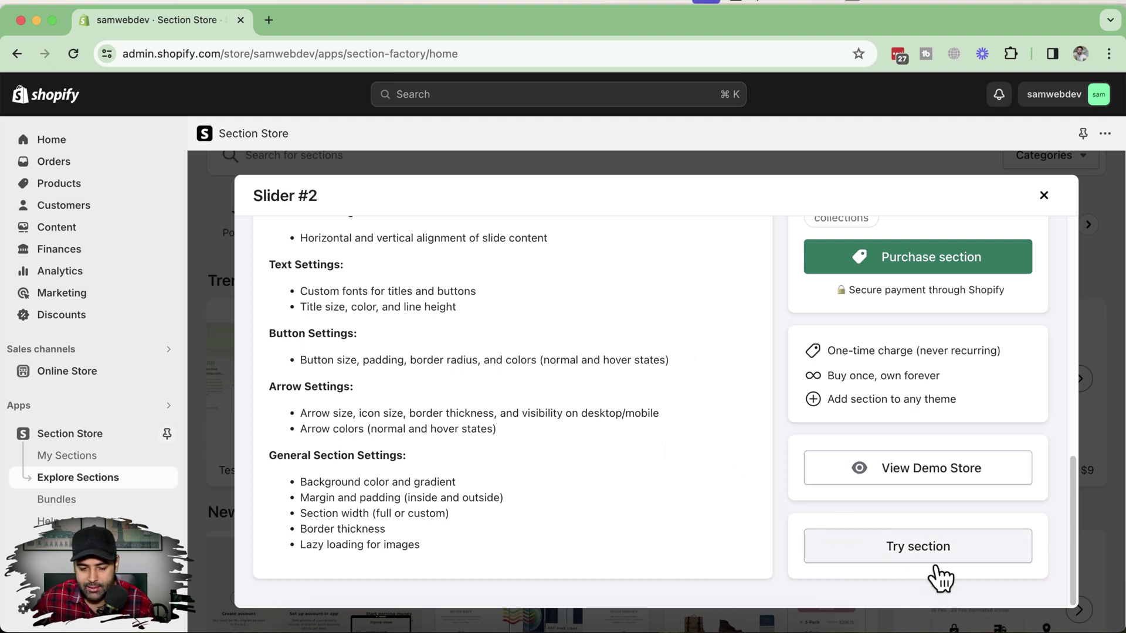
pyautogui.scroll(10, 934, 567)
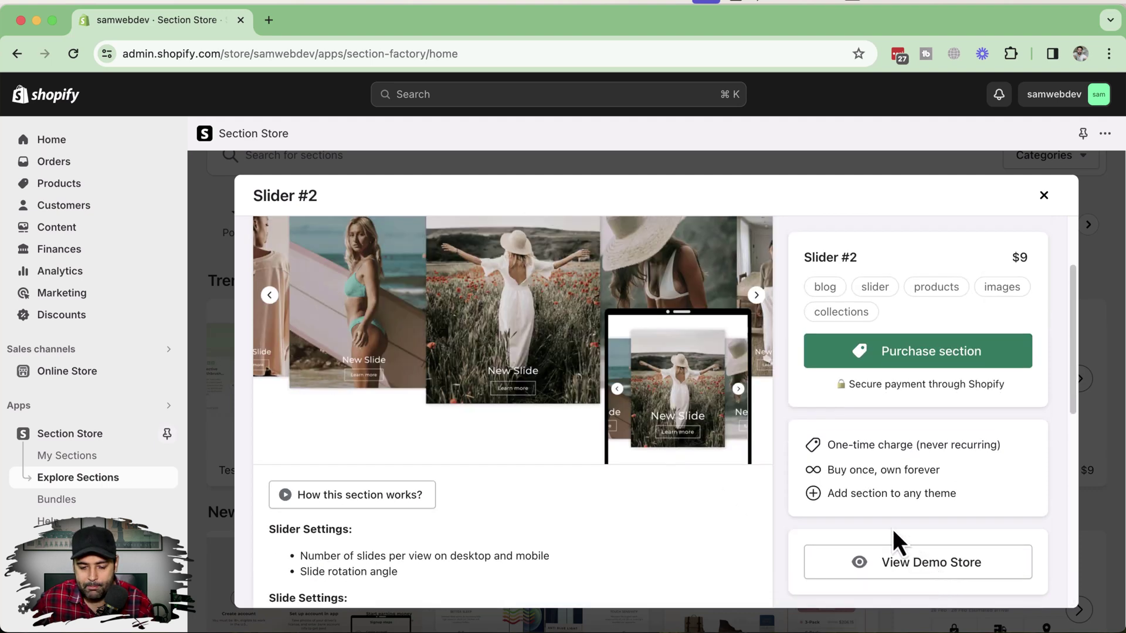
pyautogui.scroll(-10, 614, 282)
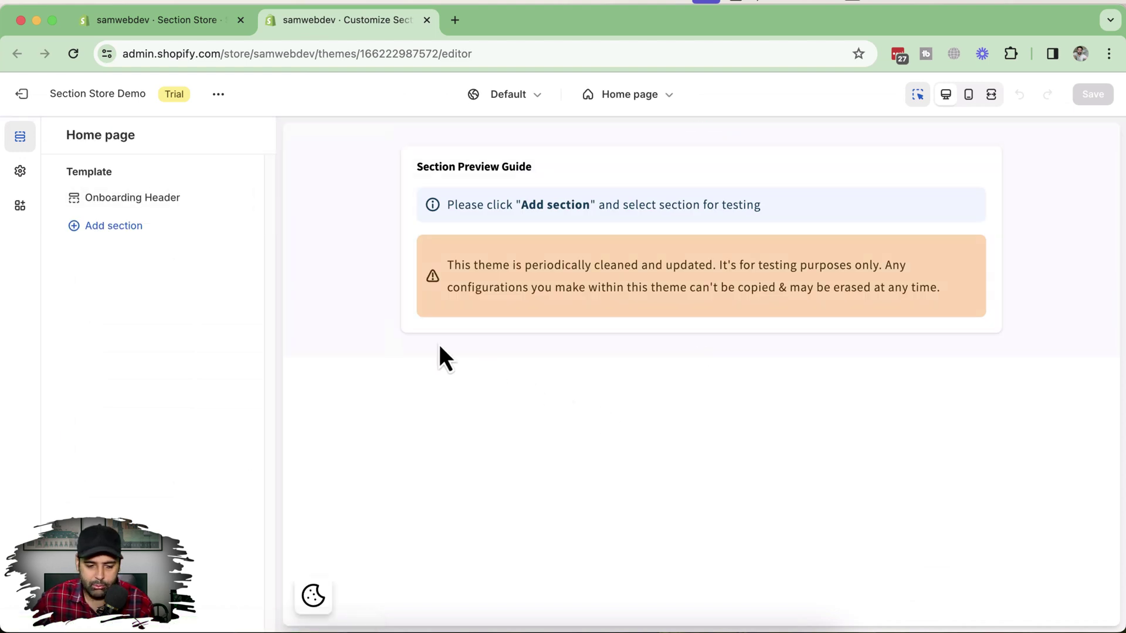
# Step: Add the SS - Slider #2 section to the home page template, below Onboarding Header
pyautogui.click(149, 231)
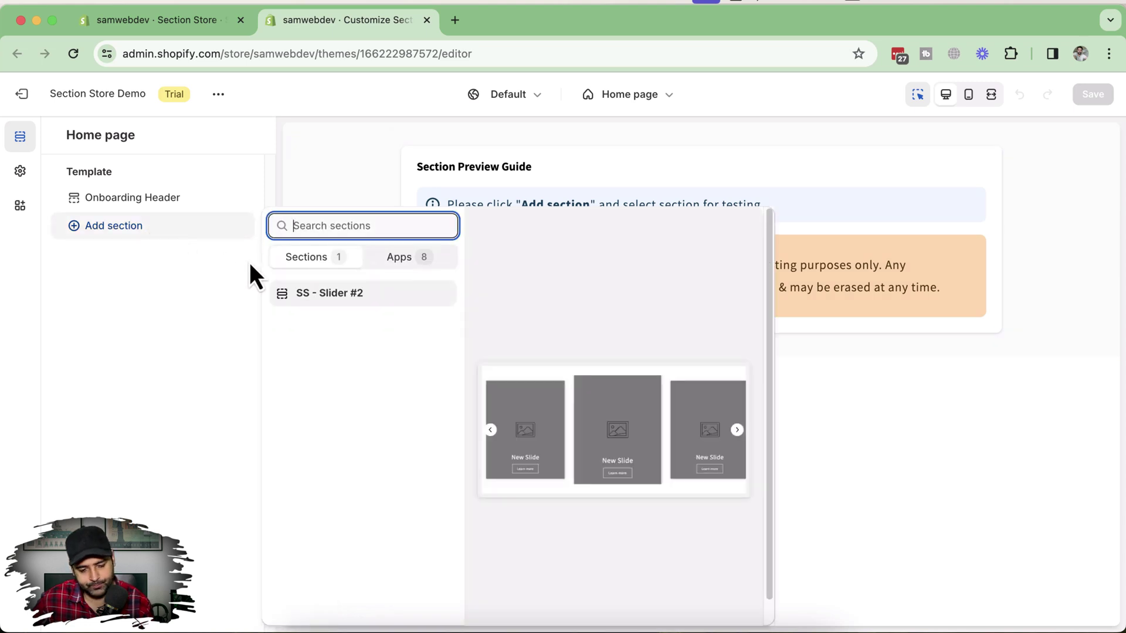
pyautogui.click(366, 305)
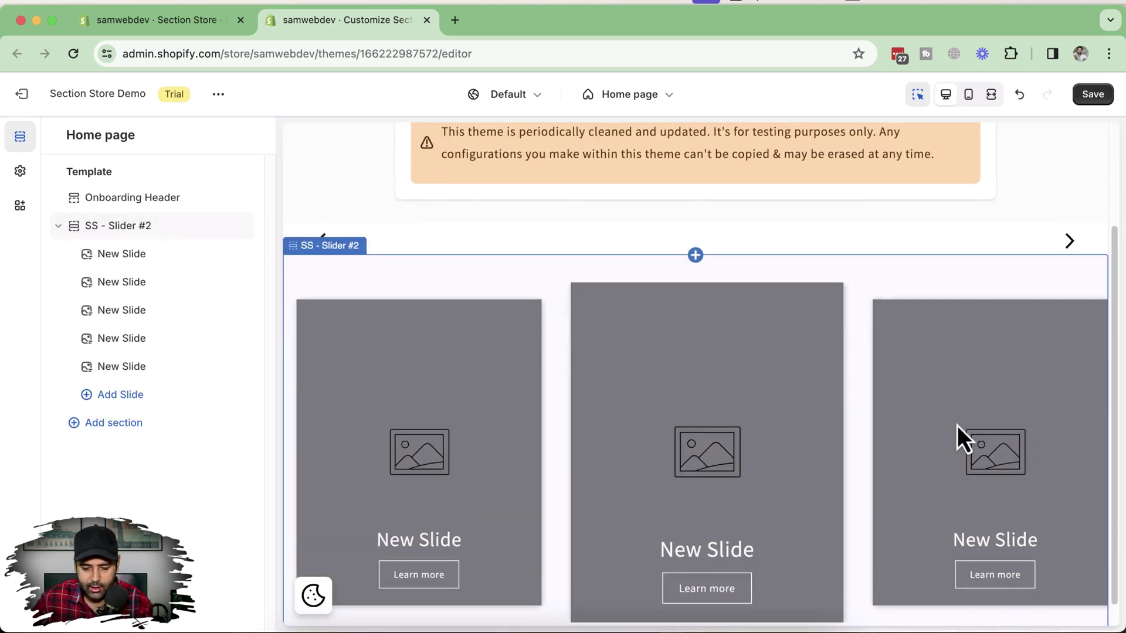
# Step: Set the first slide's image to the ALBUN-DR1352-010-DR1352-010 photo from the store library
pyautogui.click(129, 255)
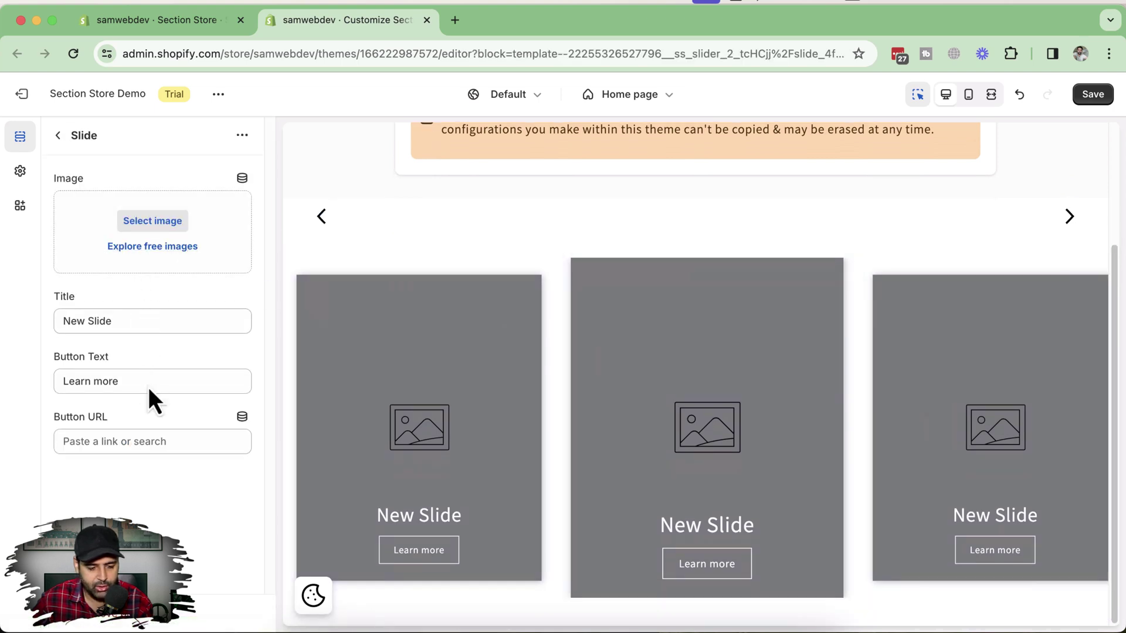
pyautogui.moveTo(146, 382); pyautogui.dragTo(47, 387)
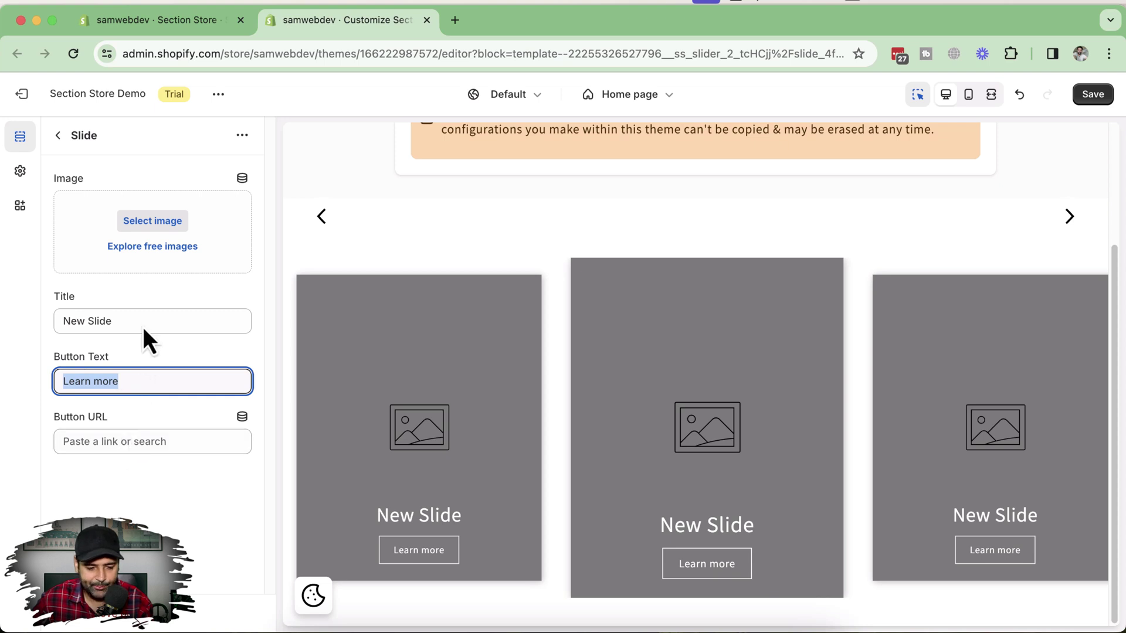
pyautogui.click(156, 222)
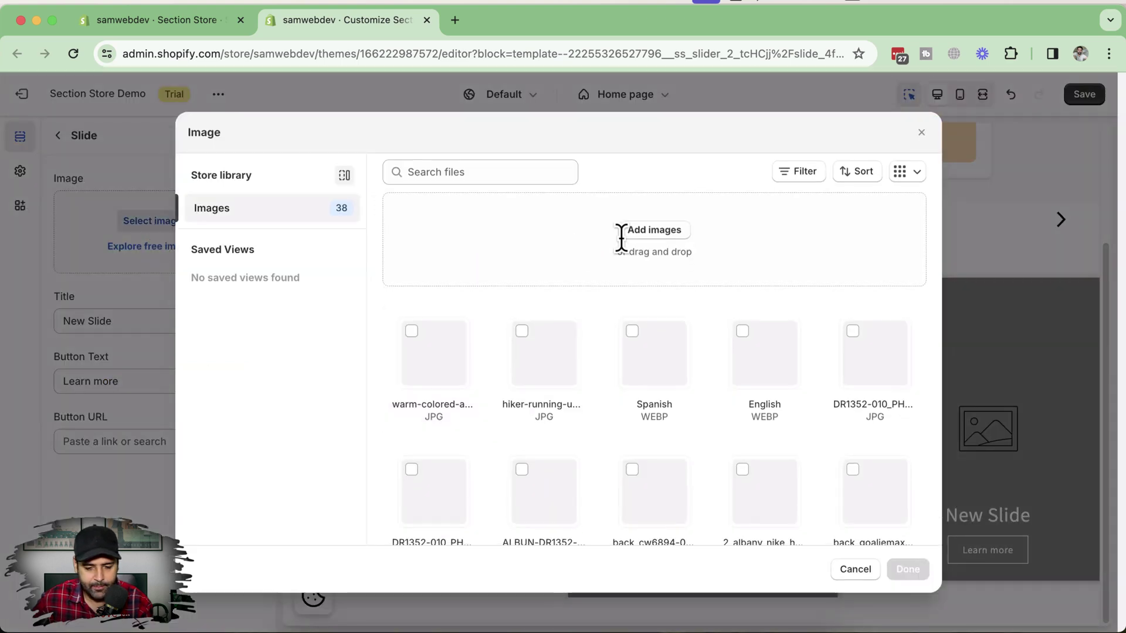
pyautogui.scroll(-3, 926, 255)
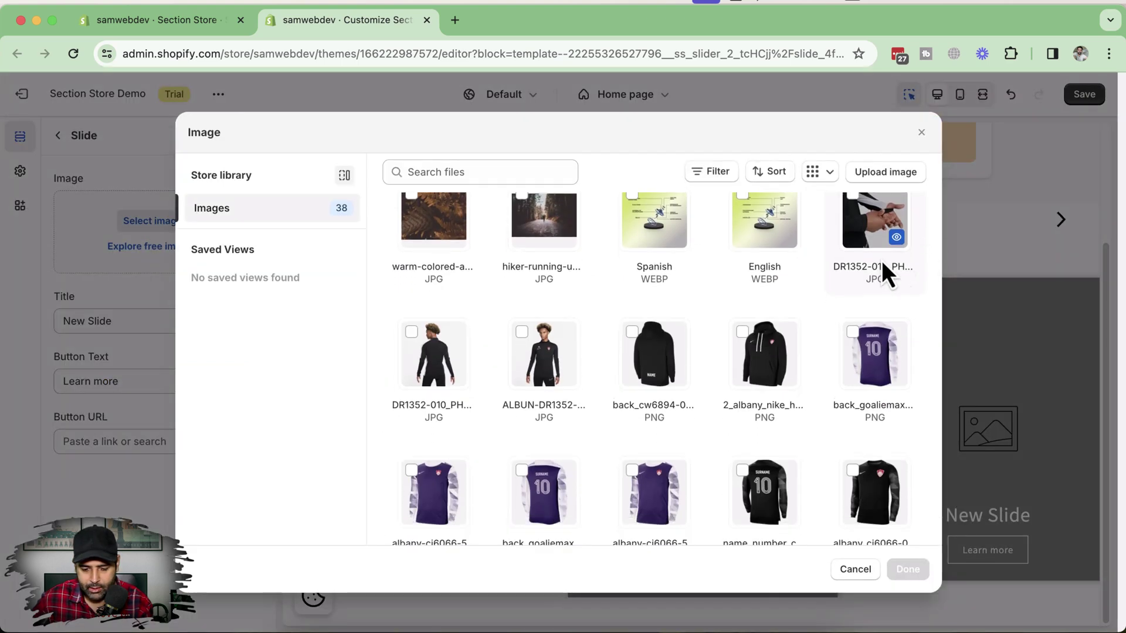
pyautogui.click(535, 338)
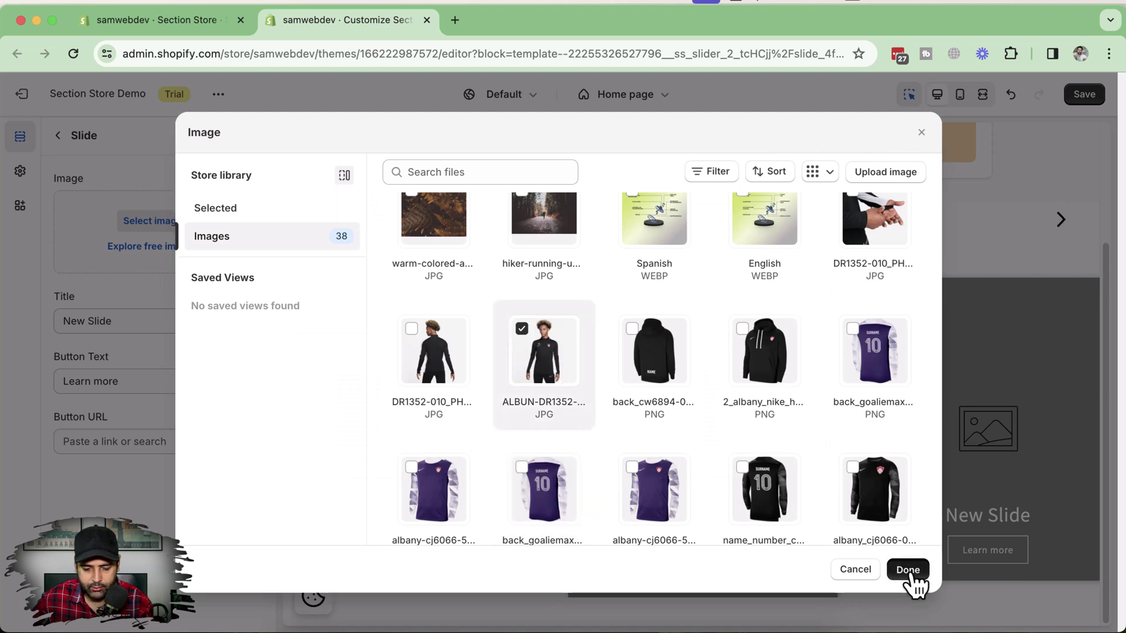
pyautogui.click(909, 571)
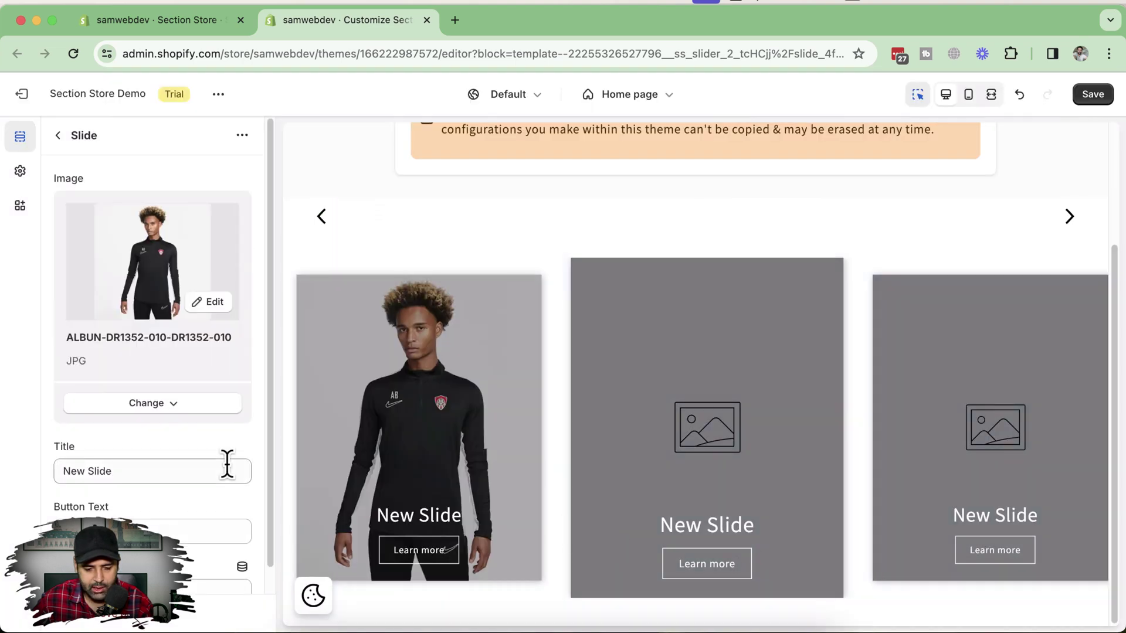
pyautogui.click(57, 135)
# Step: Set the second slide's image to the purple jersey back with SURNAME and number 10 from the store library
pyautogui.click(143, 287)
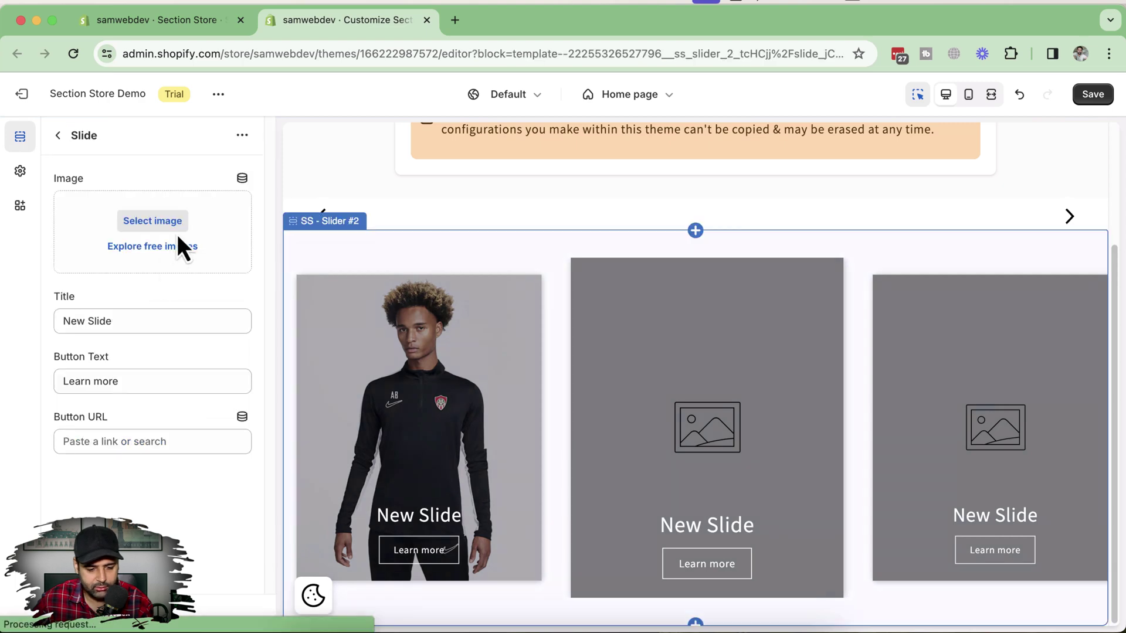
pyautogui.click(187, 218)
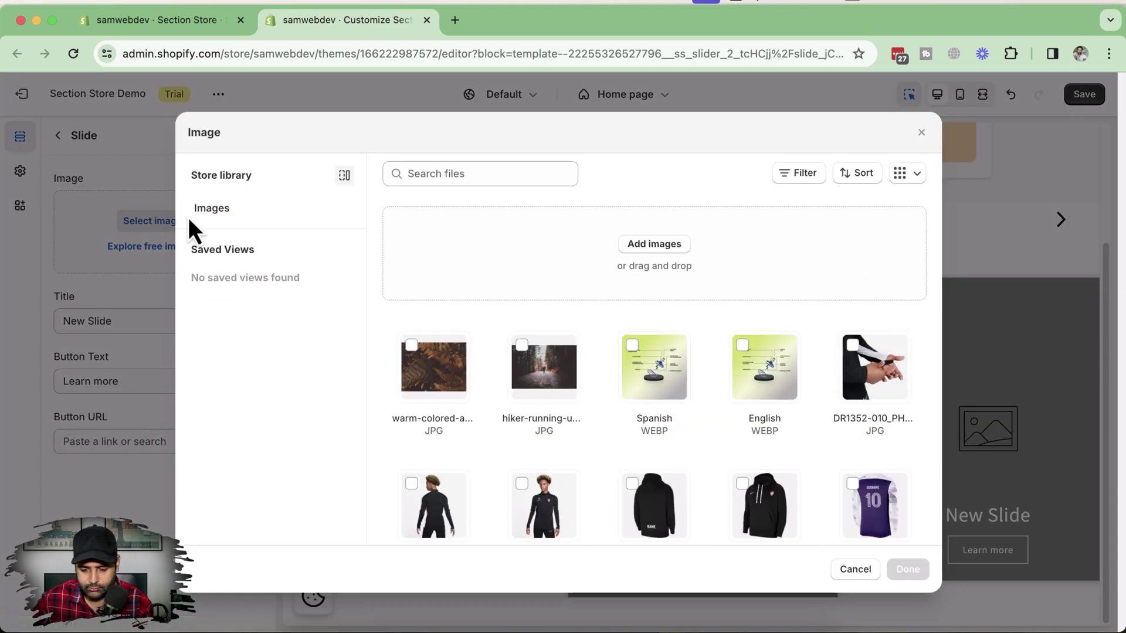
pyautogui.scroll(-5, 586, 352)
pyautogui.click(862, 324)
pyautogui.click(908, 569)
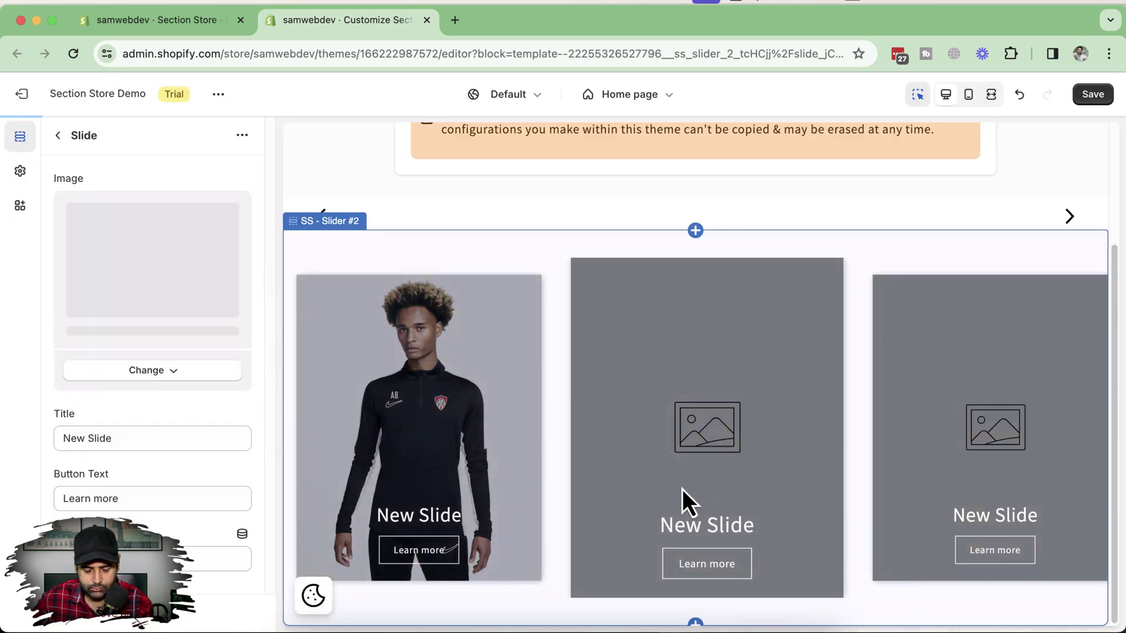
pyautogui.click(61, 135)
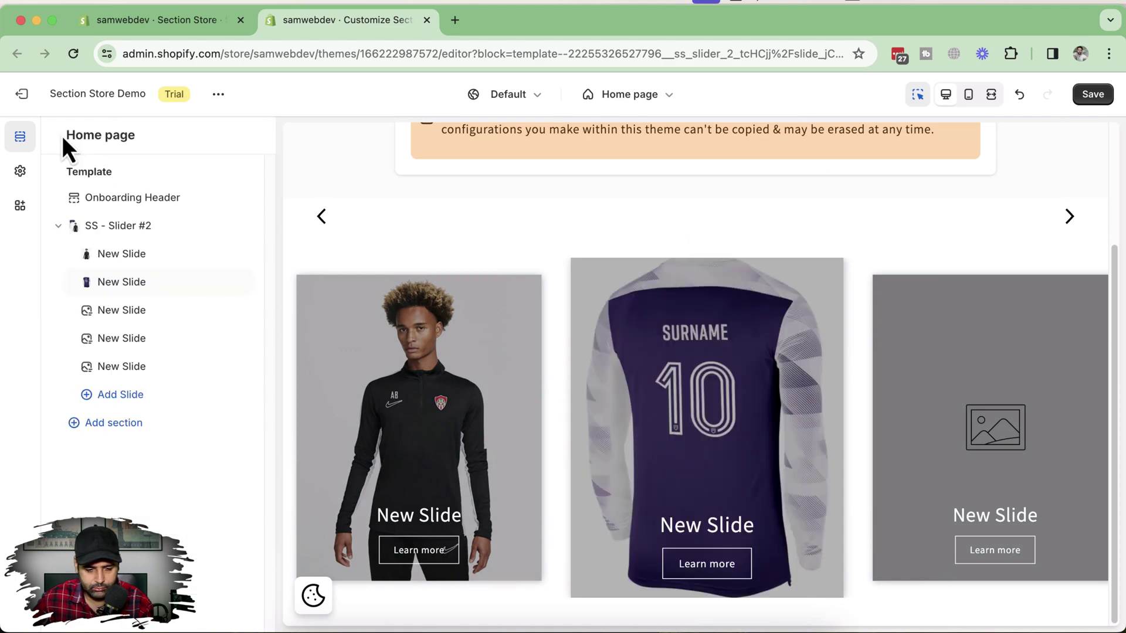
# Step: Give the third slide a purple number 10 jersey back image from the store library
pyautogui.click(149, 310)
pyautogui.click(179, 226)
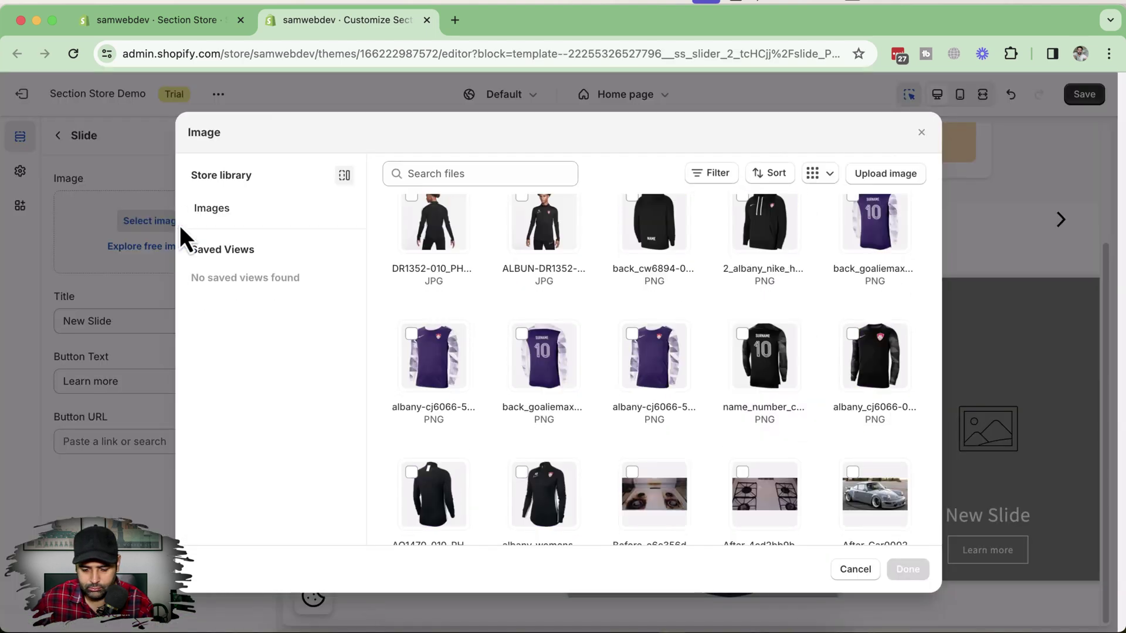
pyautogui.click(543, 356)
pyautogui.click(902, 571)
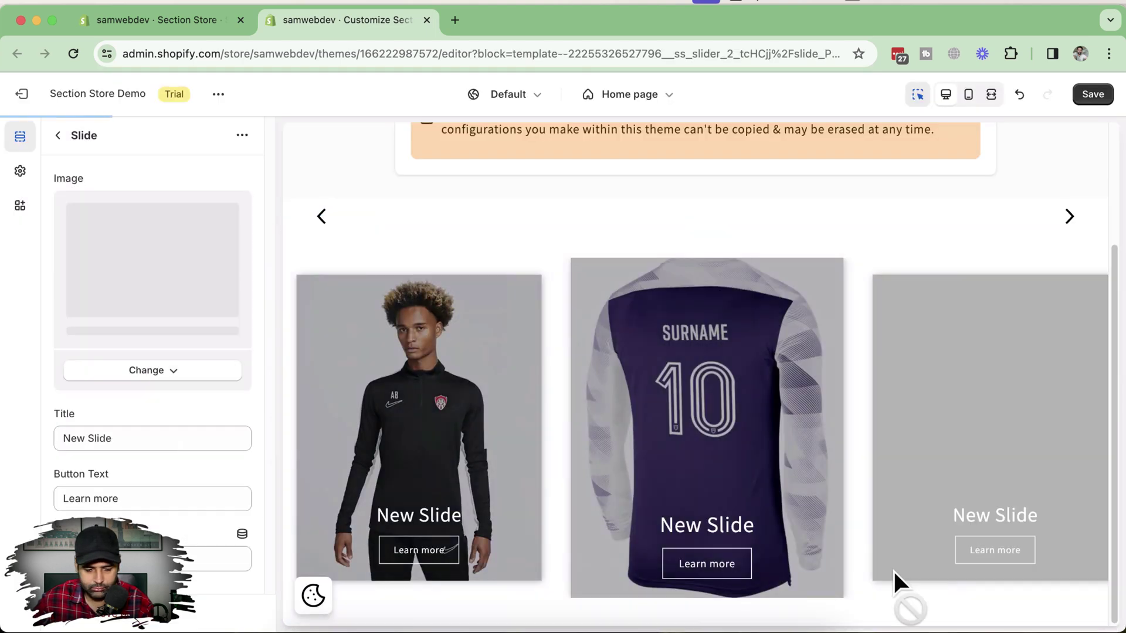
pyautogui.click(57, 138)
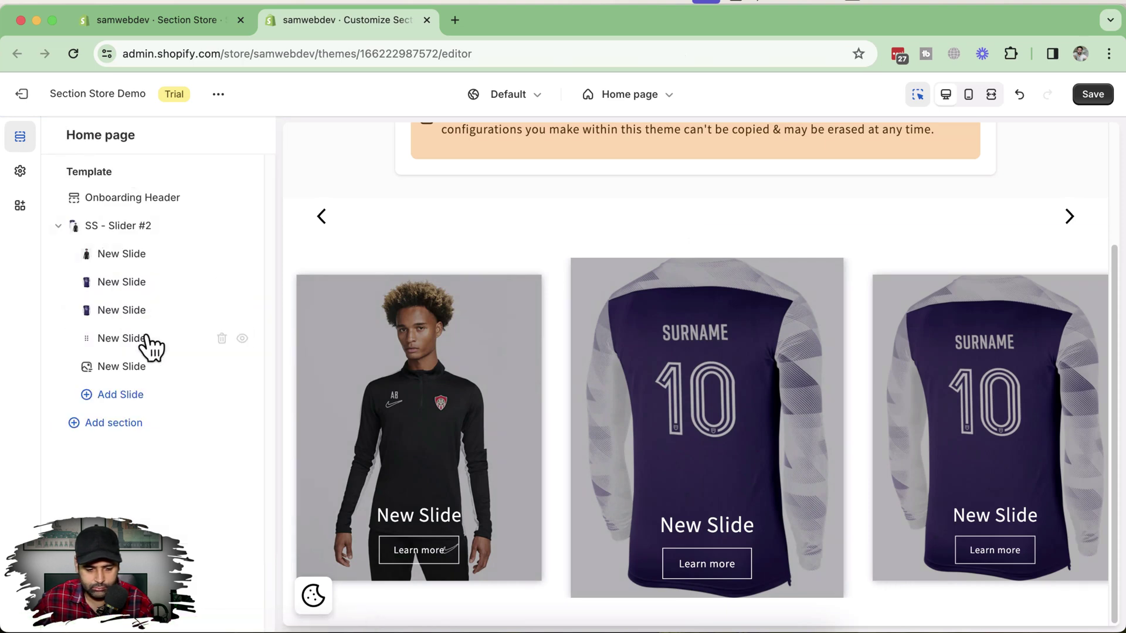
# Step: Set the fourth slide's image to the shutterstock_641840560 photo of the woman with shopping bags from the store library
pyautogui.click(149, 340)
pyautogui.click(100, 216)
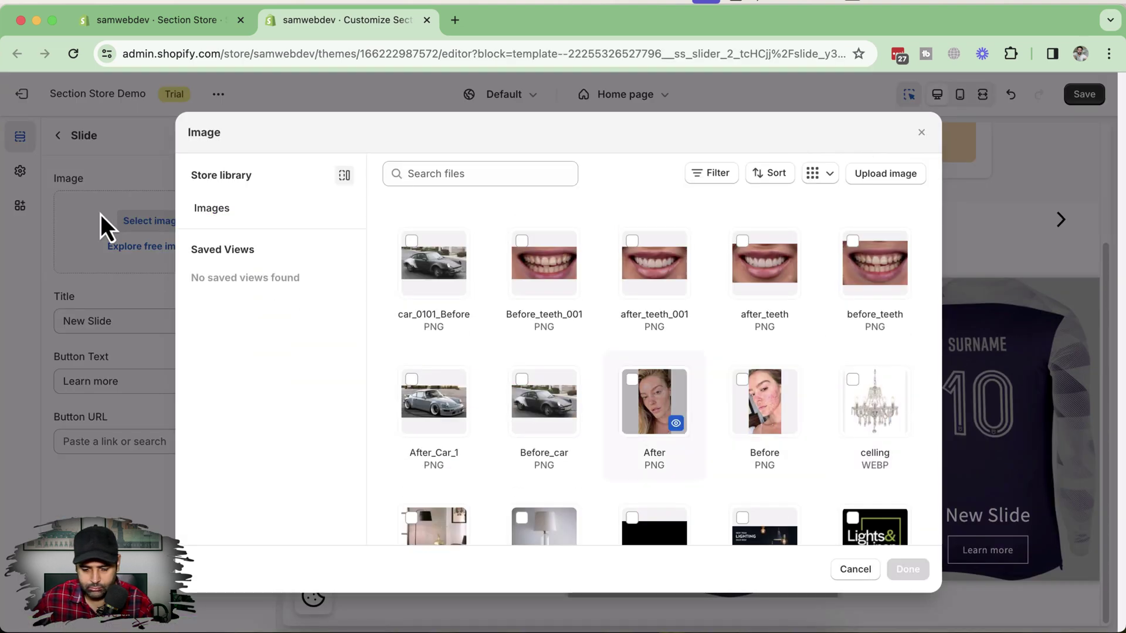
pyautogui.scroll(-4, 653, 375)
pyautogui.click(544, 449)
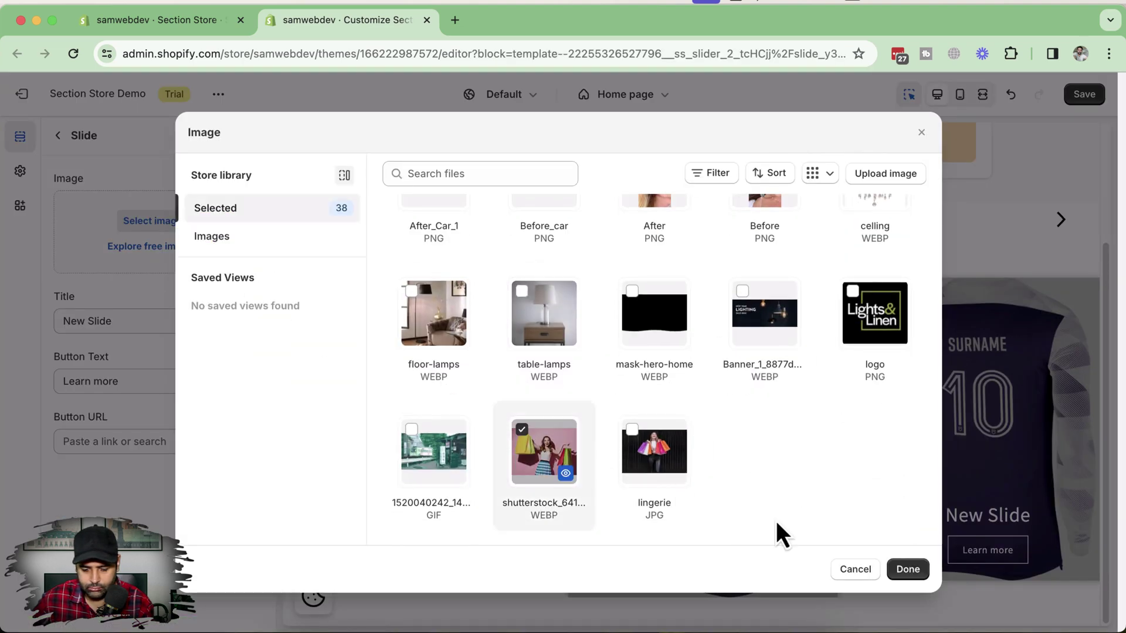
pyautogui.click(907, 571)
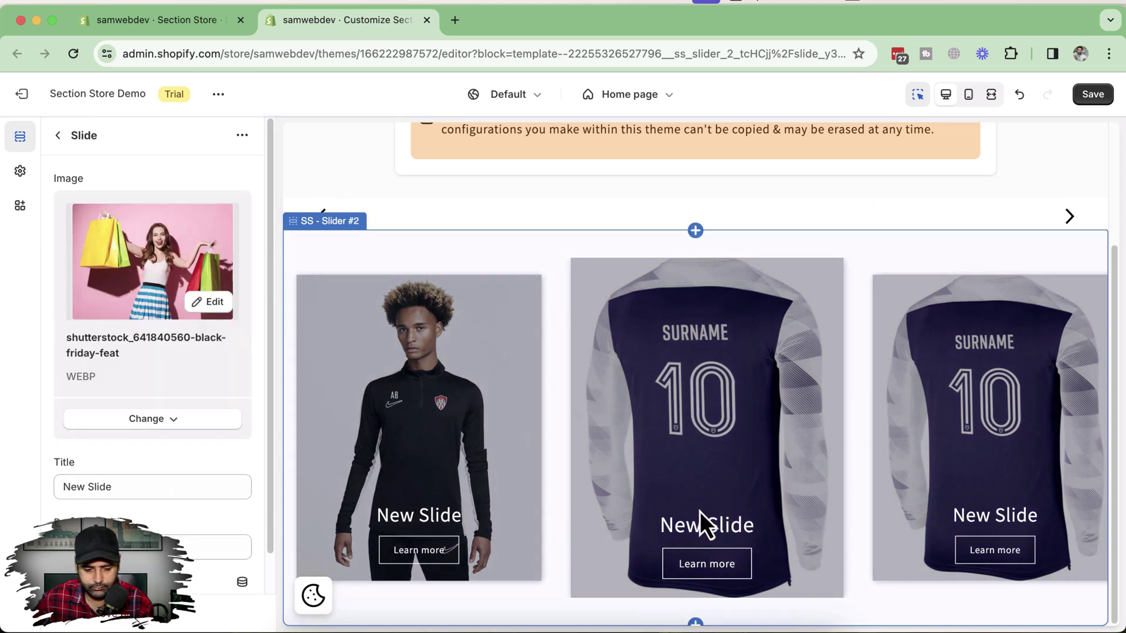
pyautogui.click(58, 135)
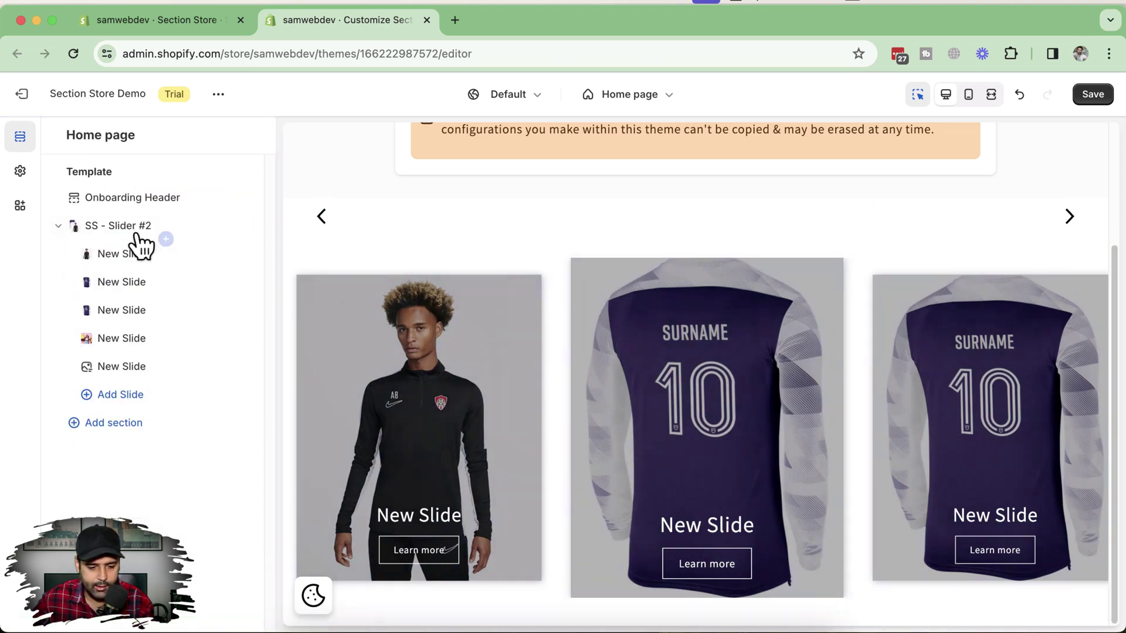
# Step: Add five empty slides to the end of the SS - Slider #2 section
pyautogui.click(138, 236)
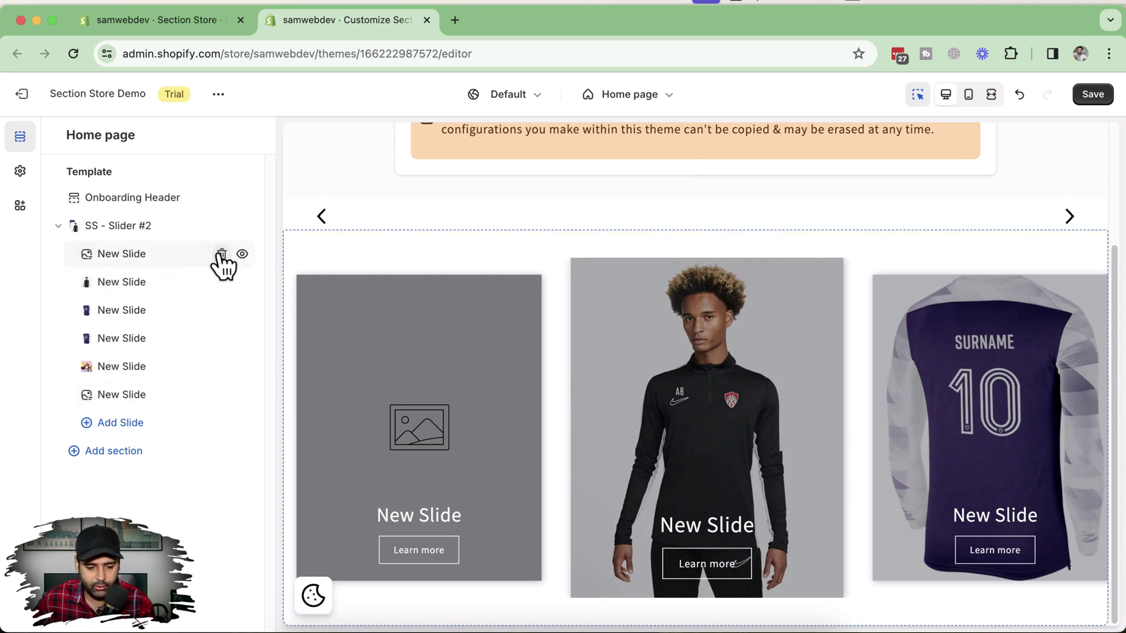
pyautogui.click(221, 254)
pyautogui.click(141, 404)
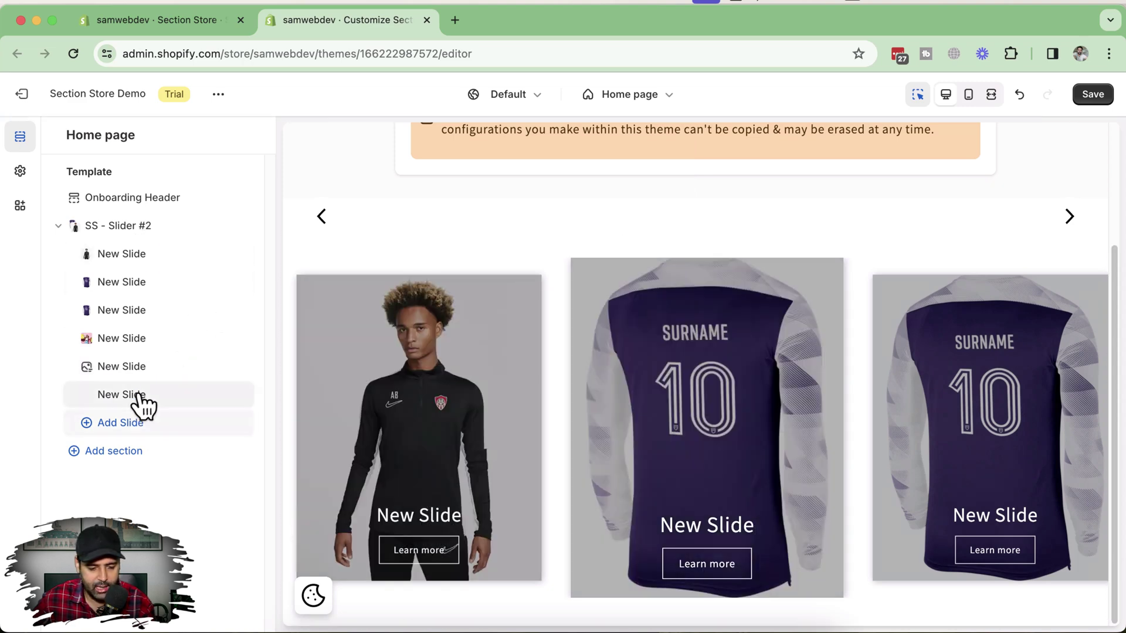
pyautogui.click(146, 431)
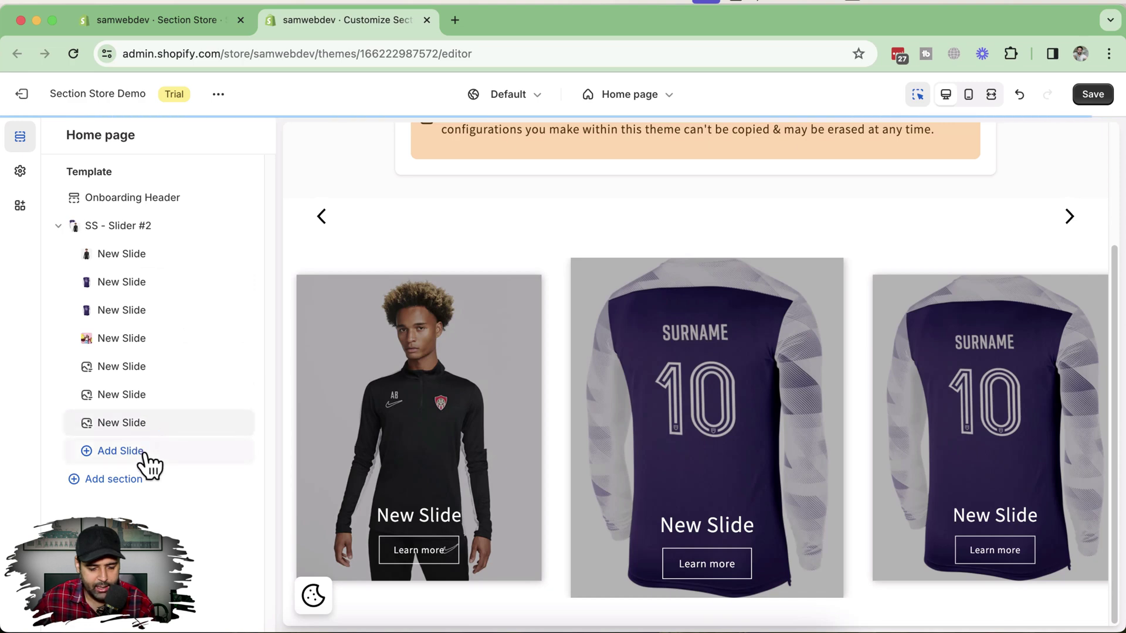
pyautogui.click(146, 456)
pyautogui.click(146, 482)
pyautogui.click(146, 508)
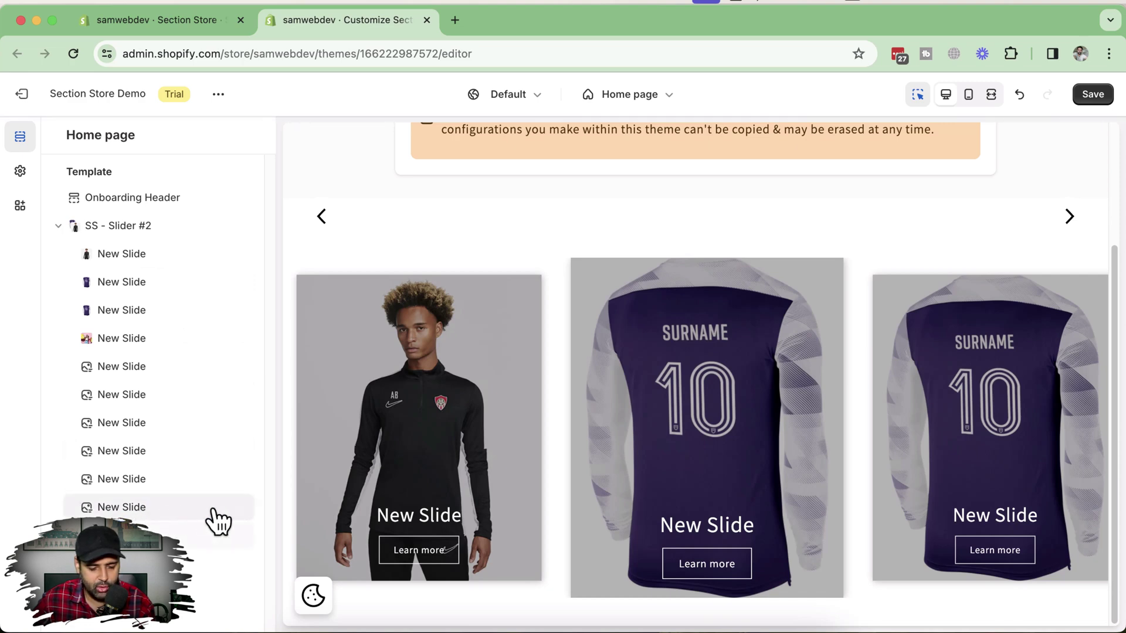
# Step: Delete the empty slides from SS - Slider #2, keeping the four slides that have images
pyautogui.click(222, 507)
pyautogui.click(222, 479)
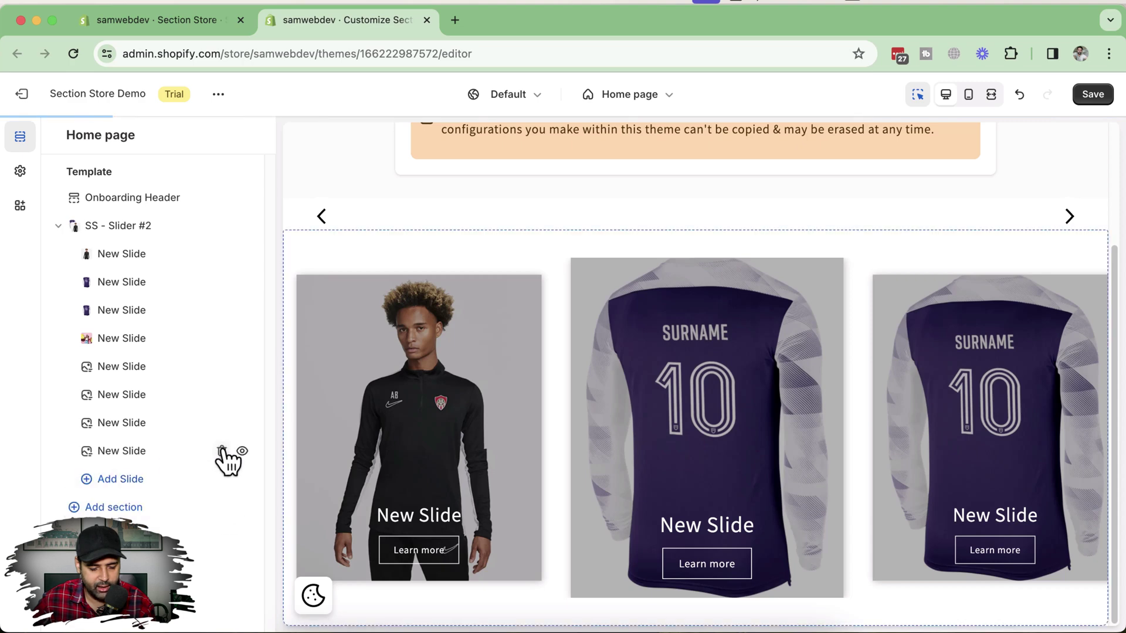
pyautogui.click(222, 451)
pyautogui.click(218, 422)
pyautogui.click(221, 394)
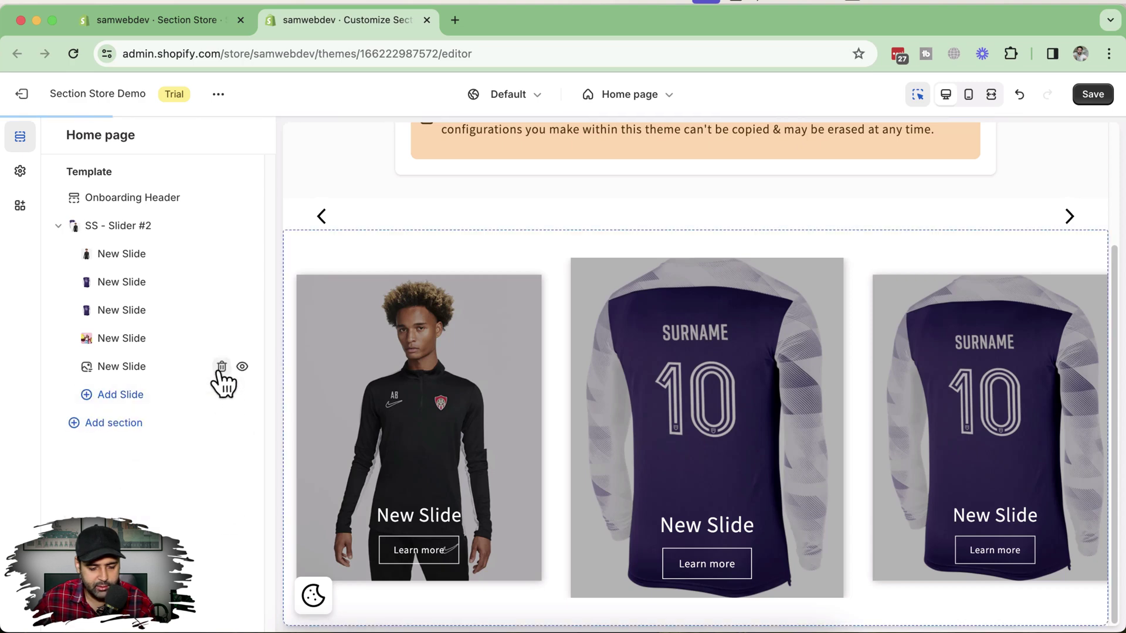
# Step: Set the SS - Slider #2 section's Slider Per View to 5 and save the theme
pyautogui.click(148, 227)
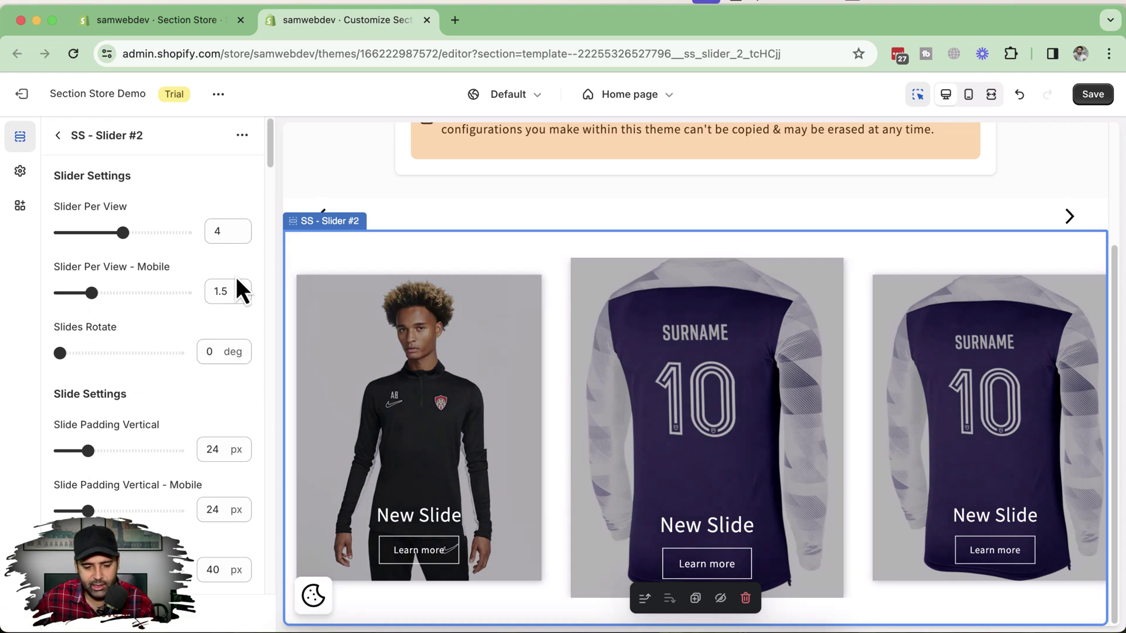
pyautogui.doubleClick(209, 232)
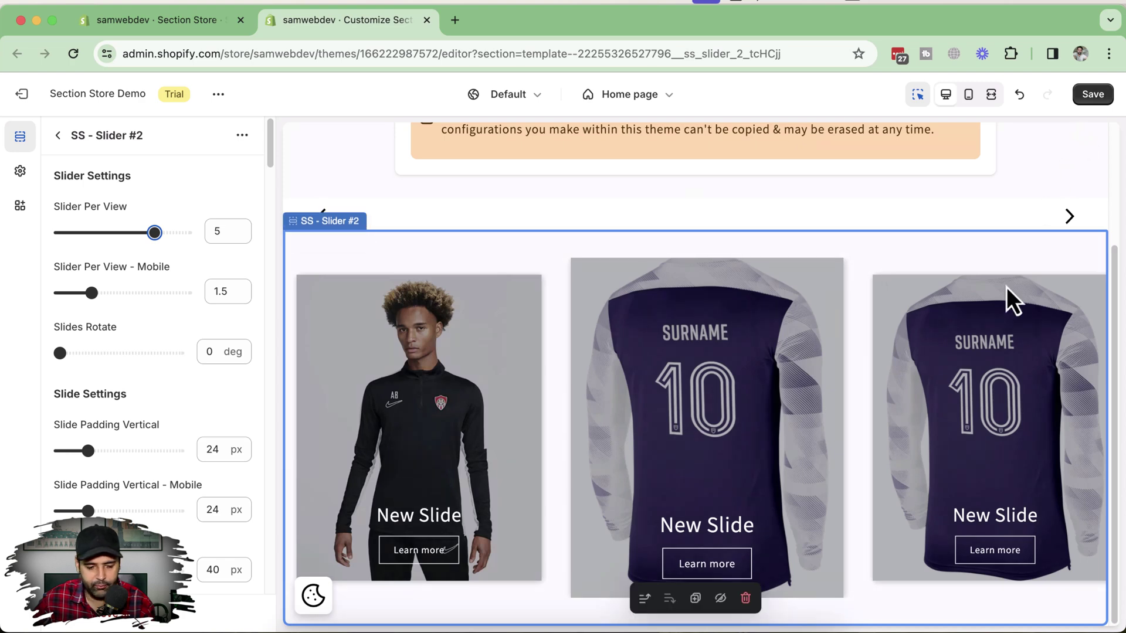
pyautogui.click(1094, 96)
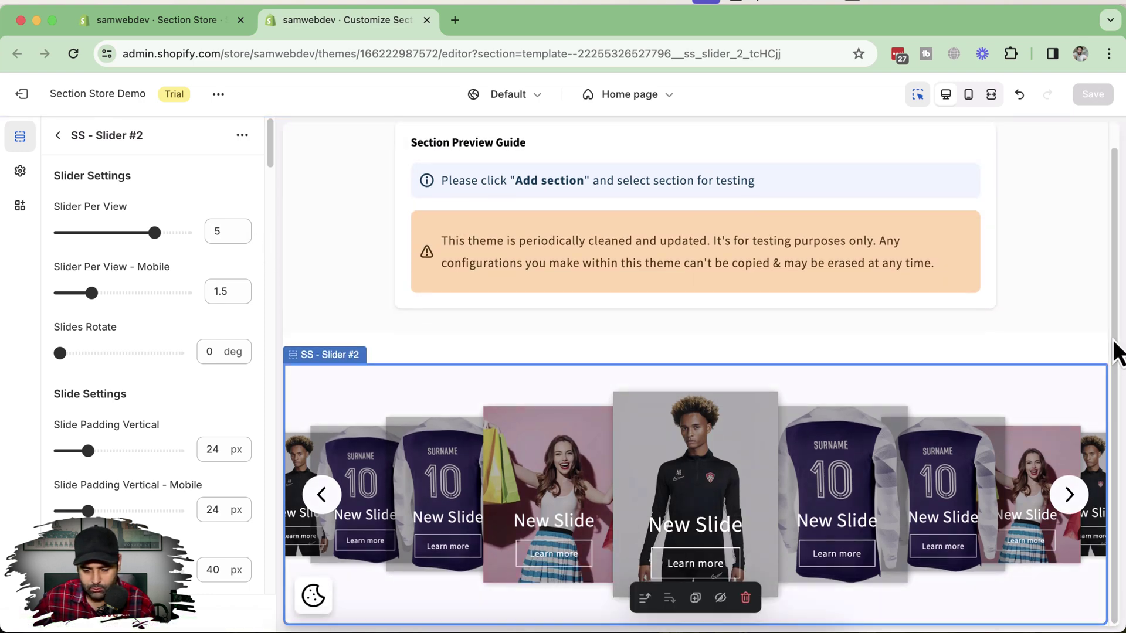
# Step: Preview the theme's storefront and move through the slides of the Slider #2 carousel
pyautogui.click(218, 94)
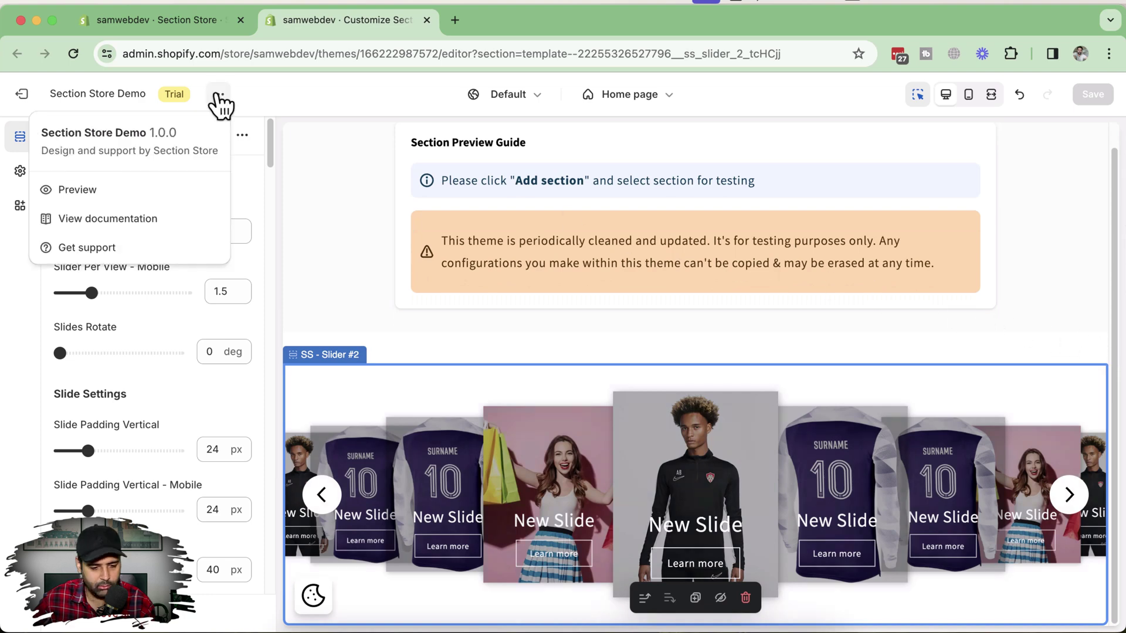
pyautogui.click(139, 196)
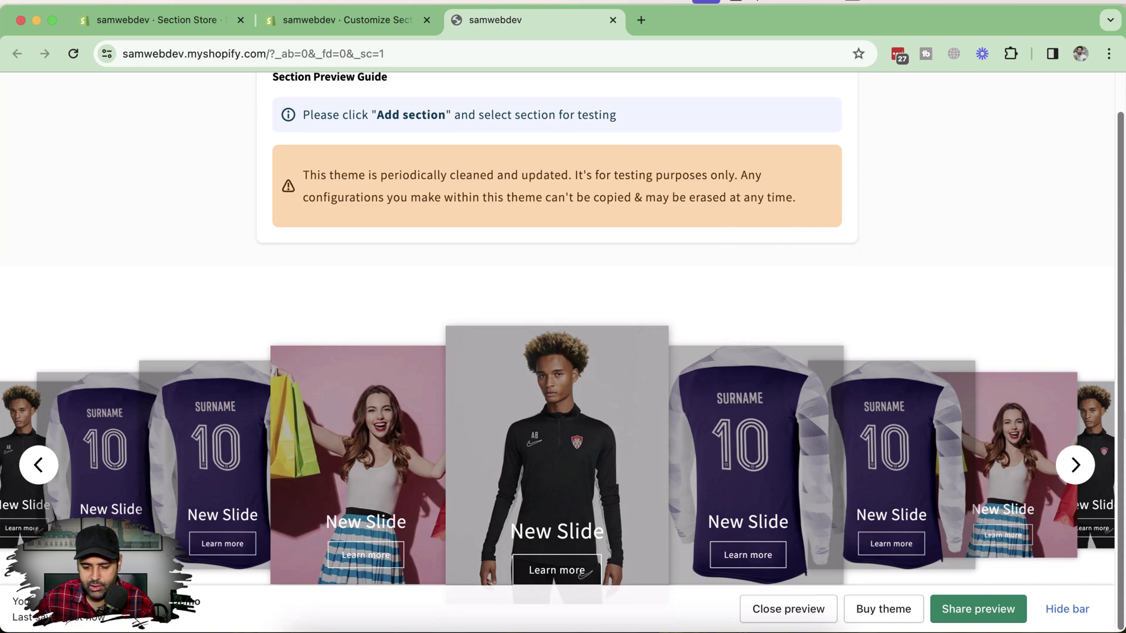
pyautogui.moveTo(466, 438); pyautogui.dragTo(565, 447)
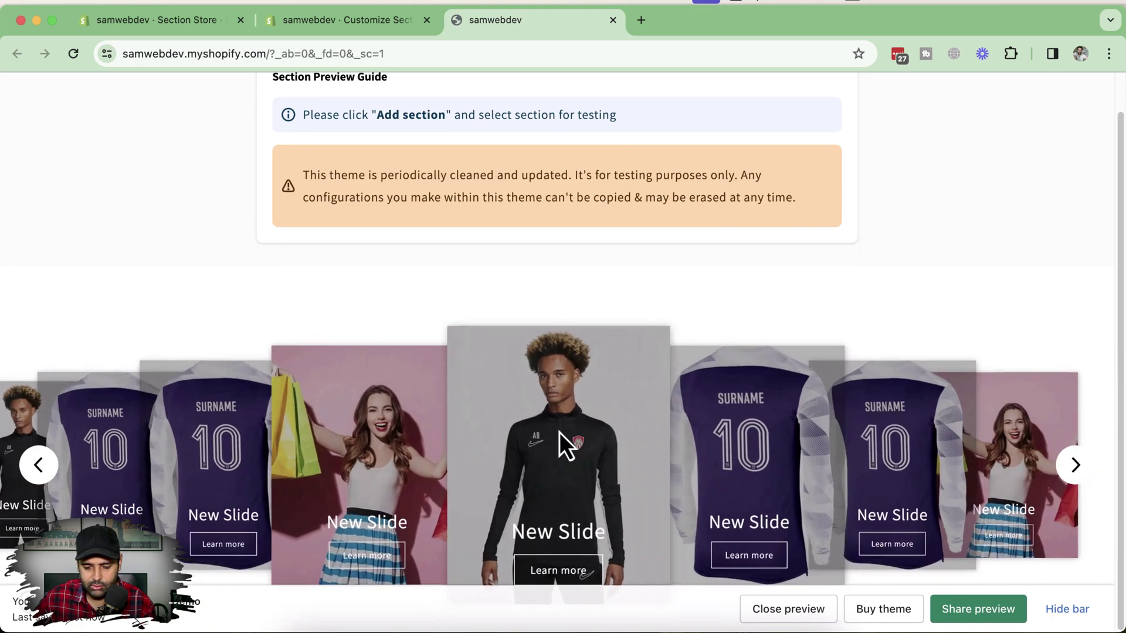
pyautogui.click(1074, 469)
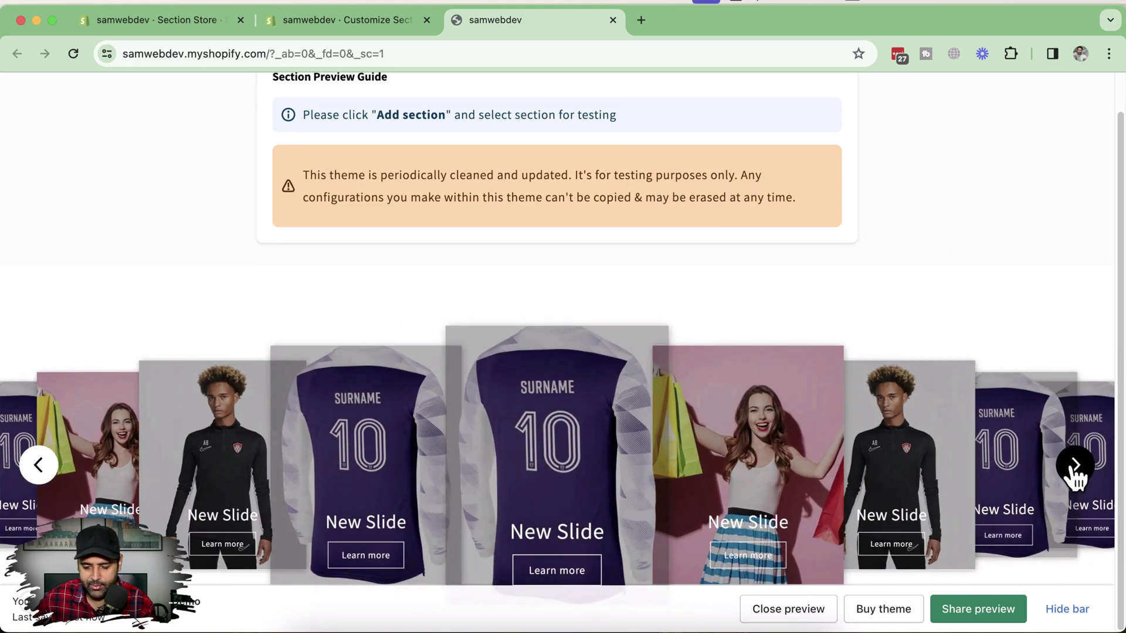
pyautogui.click(1074, 469)
# Step: Emulate the preview on an iPhone 12 Pro at 75% zoom, with the browser's developer tools docked beside the page
pyautogui.rightClick(996, 288)
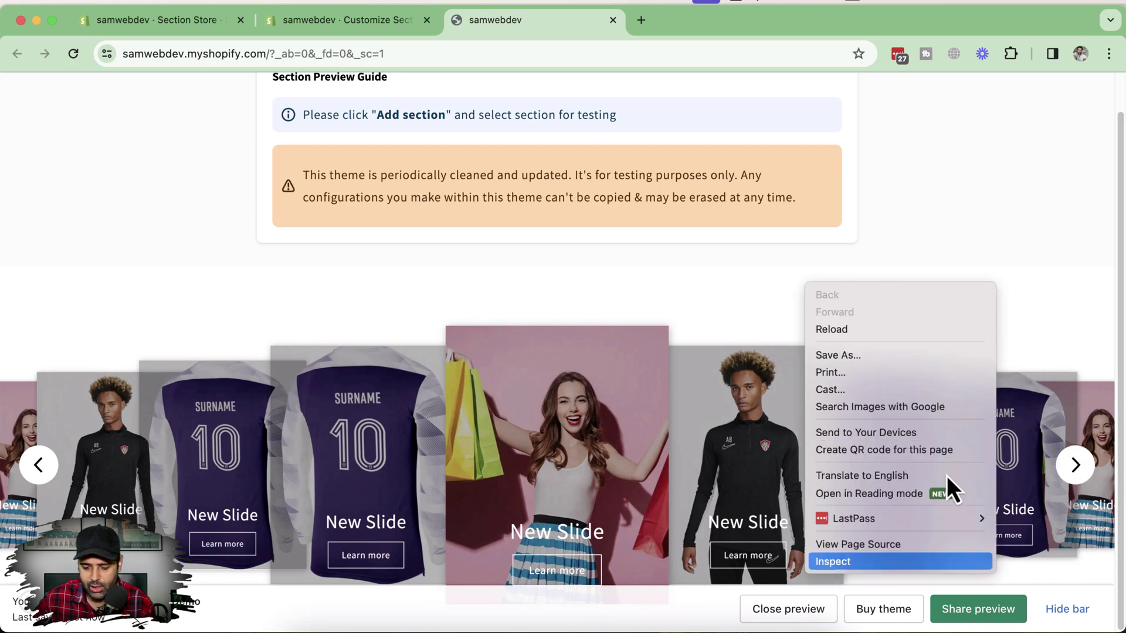
pyautogui.click(924, 560)
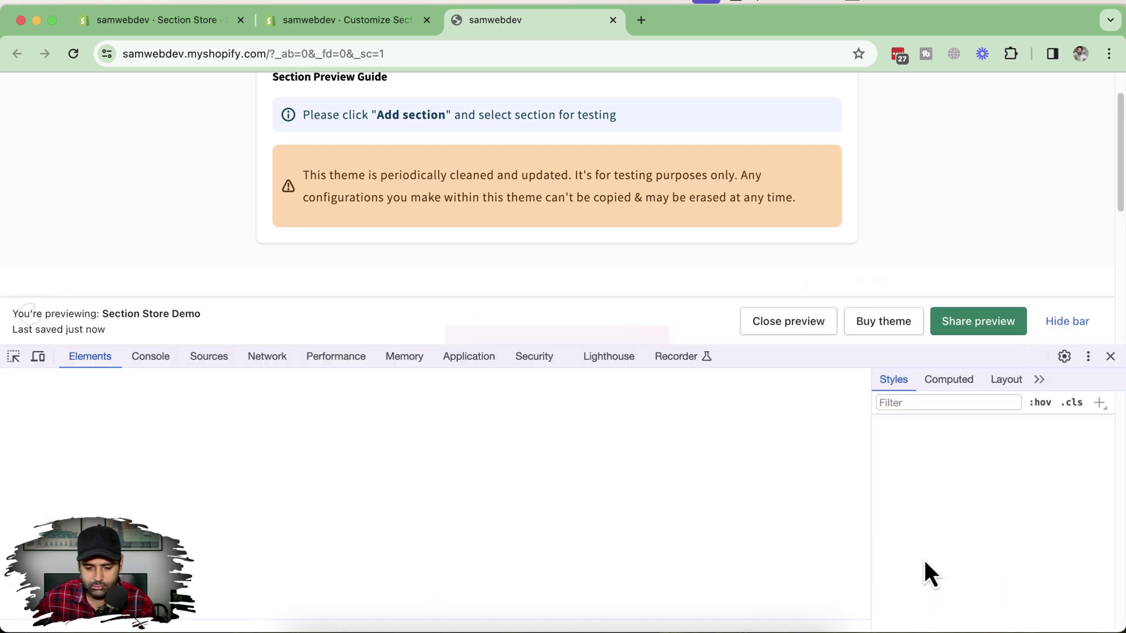
pyautogui.click(38, 356)
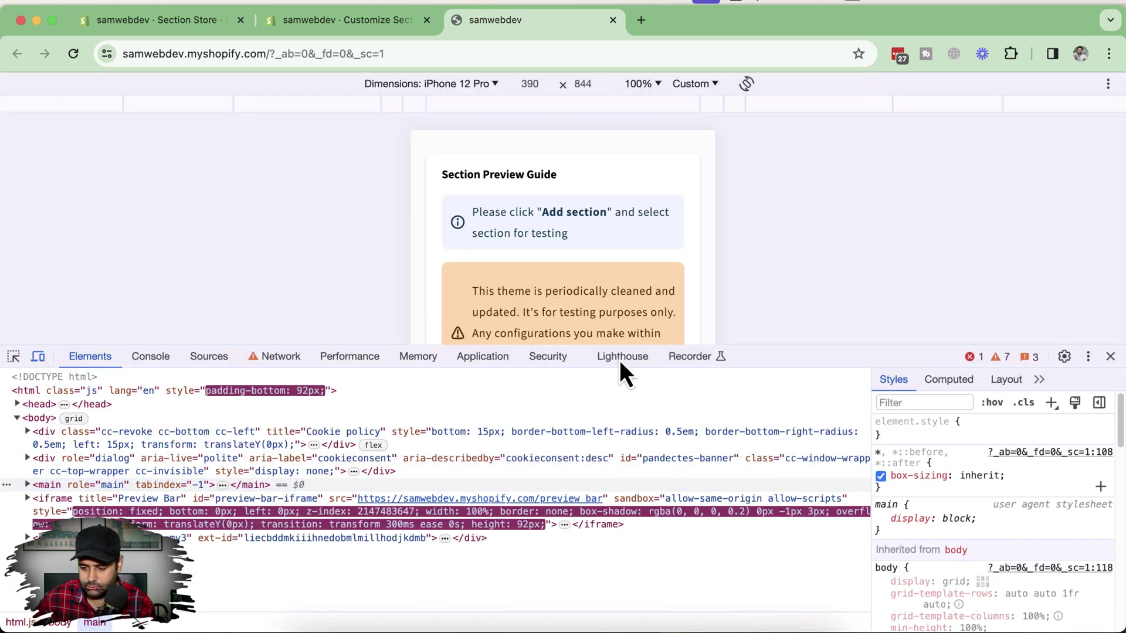
pyautogui.click(1087, 357)
pyautogui.click(1104, 385)
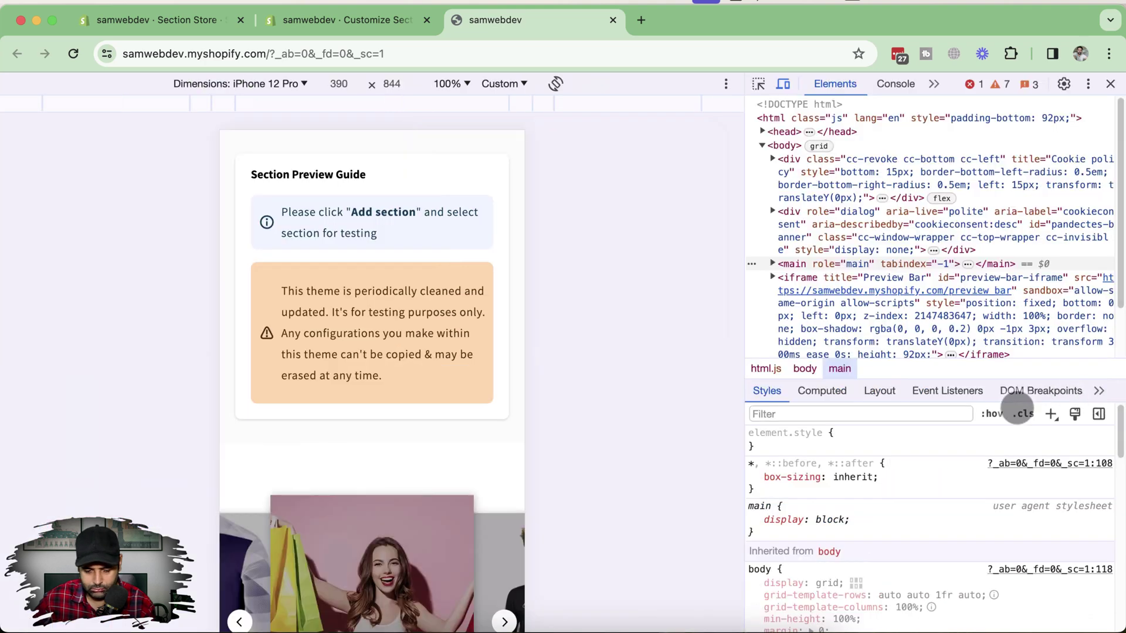
pyautogui.click(467, 85)
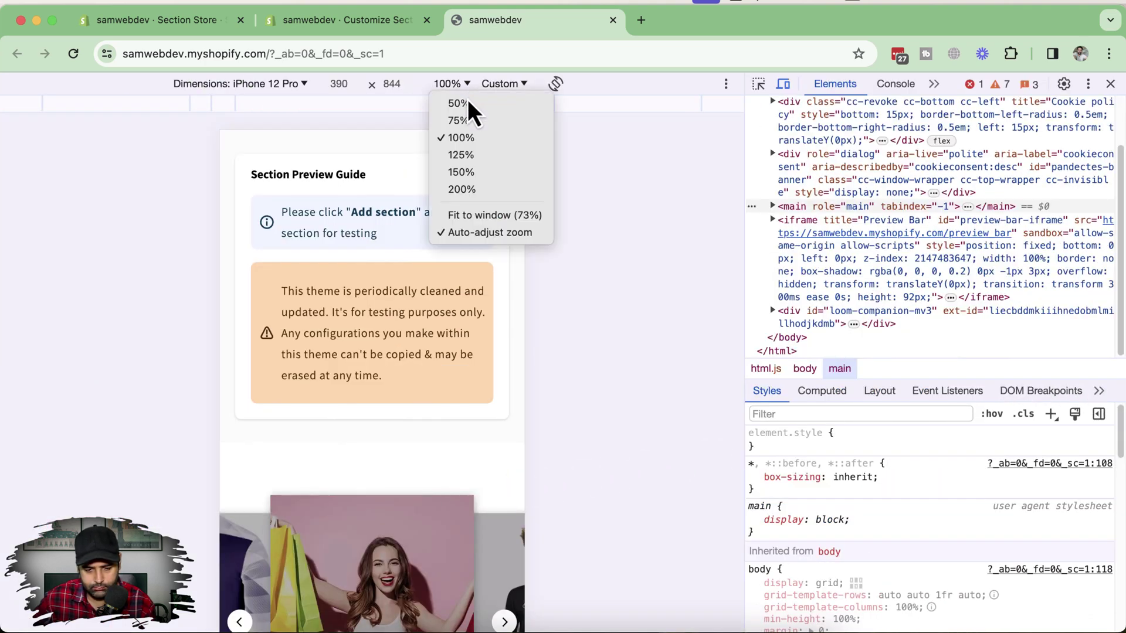
pyautogui.click(467, 119)
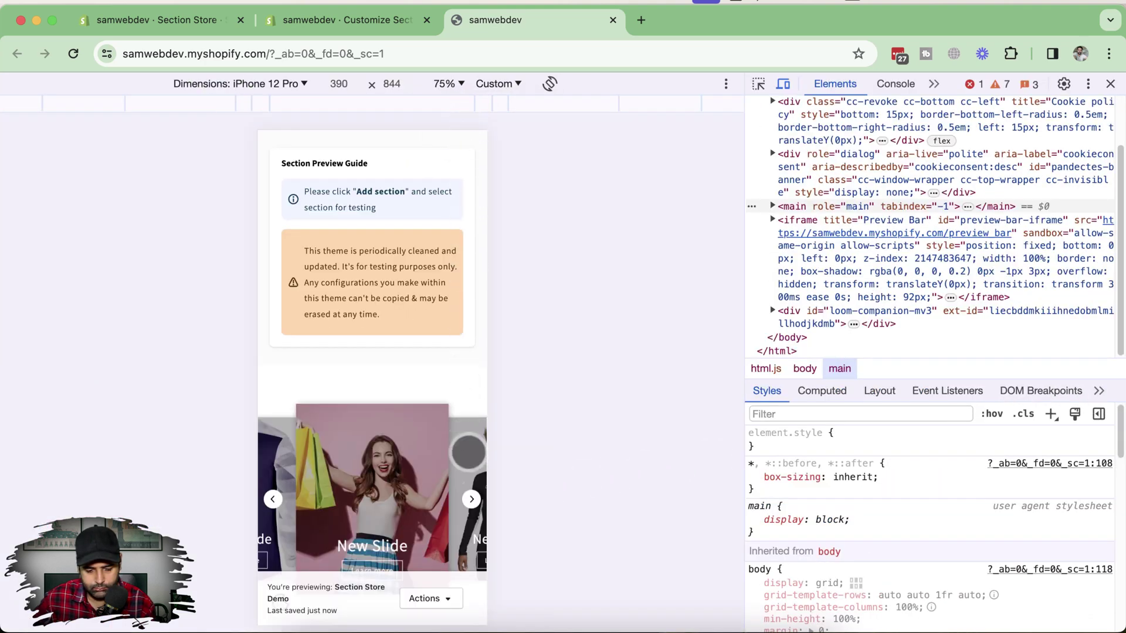
# Step: Hide the preview bar and cycle through the slider in the mobile view, and close the developer tools
pyautogui.click(472, 499)
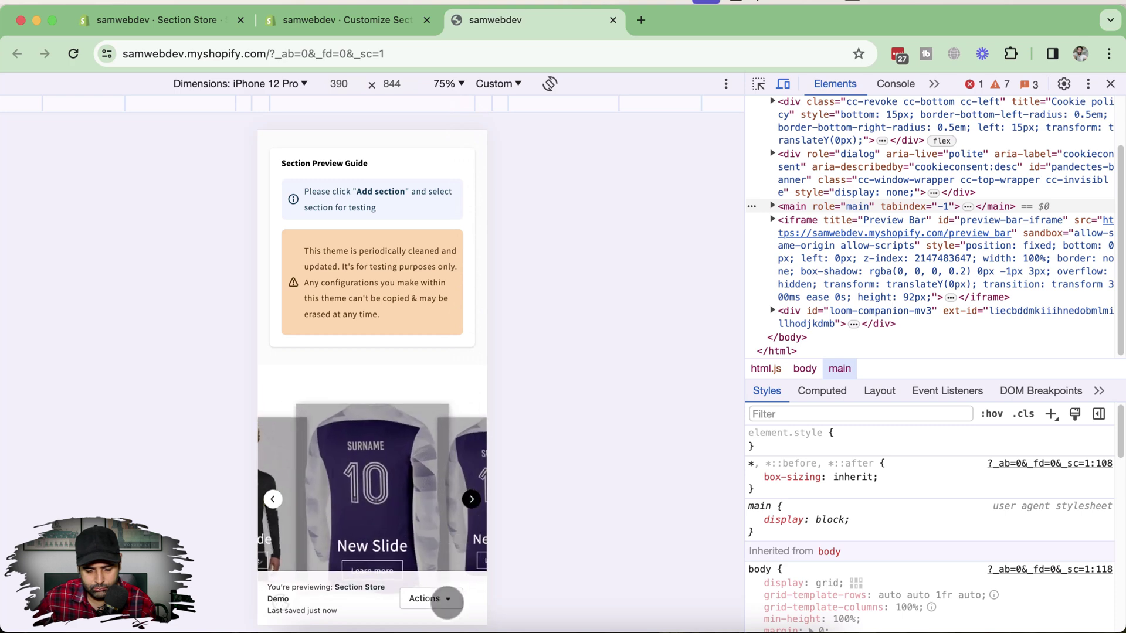
pyautogui.click(430, 598)
pyautogui.click(436, 567)
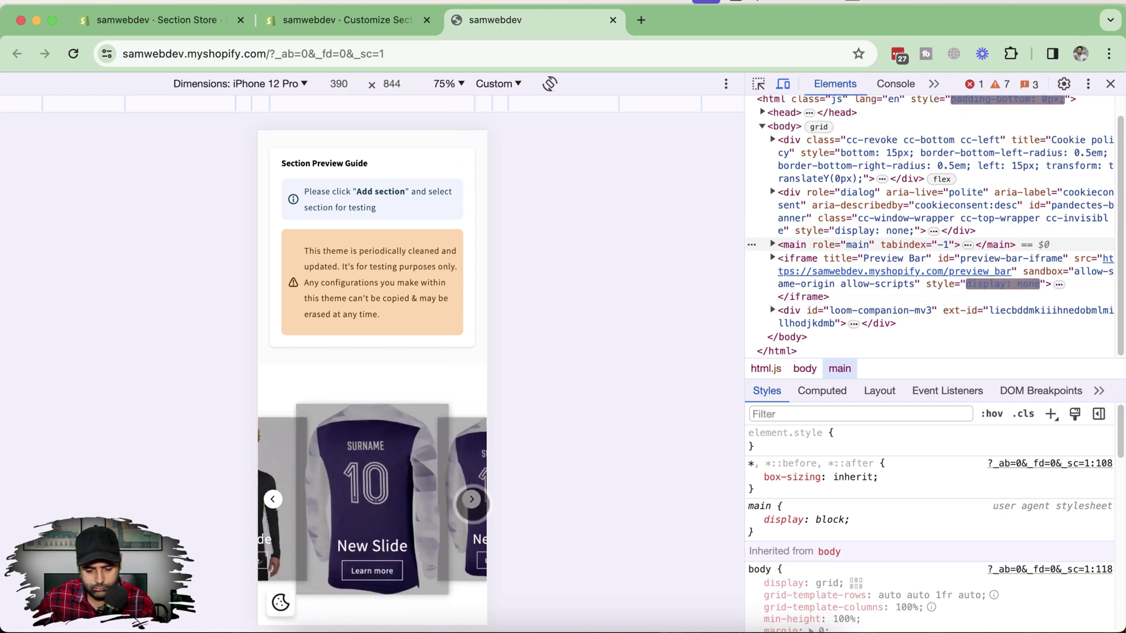
pyautogui.click(472, 502)
pyautogui.click(472, 502)
pyautogui.click(472, 502)
pyautogui.click(471, 499)
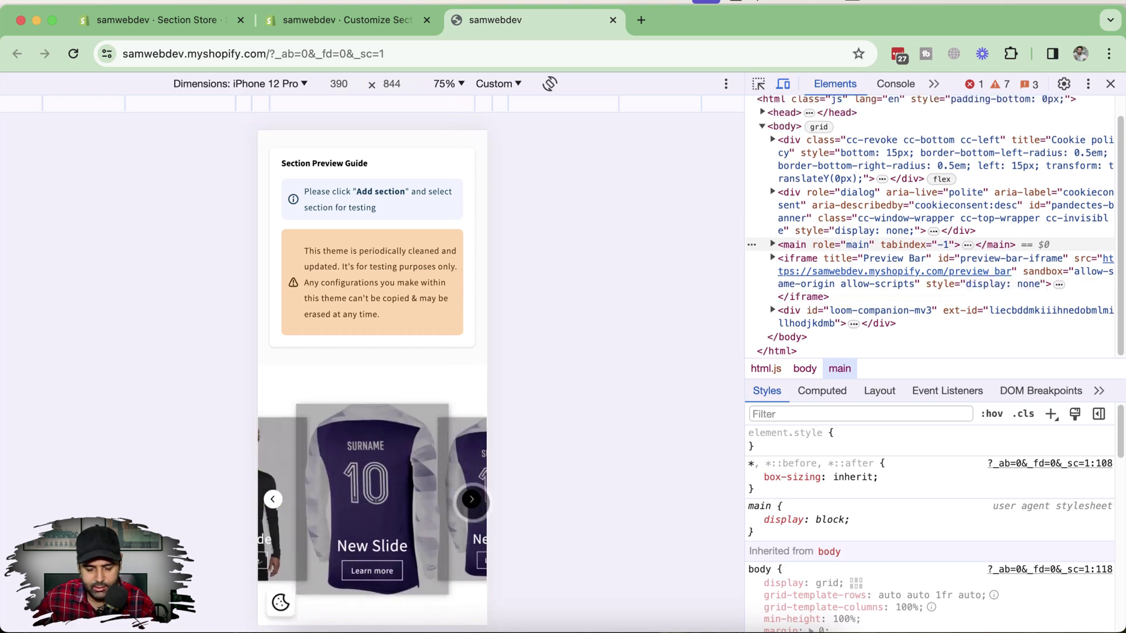
pyautogui.click(471, 499)
pyautogui.click(471, 499)
pyautogui.click(472, 499)
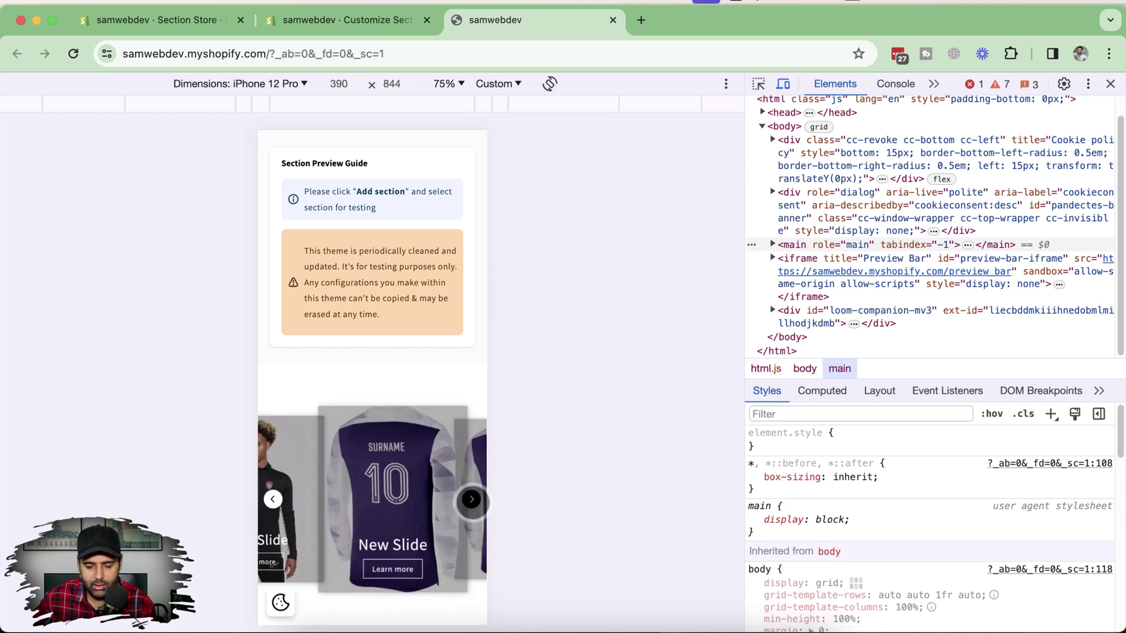
pyautogui.click(1110, 83)
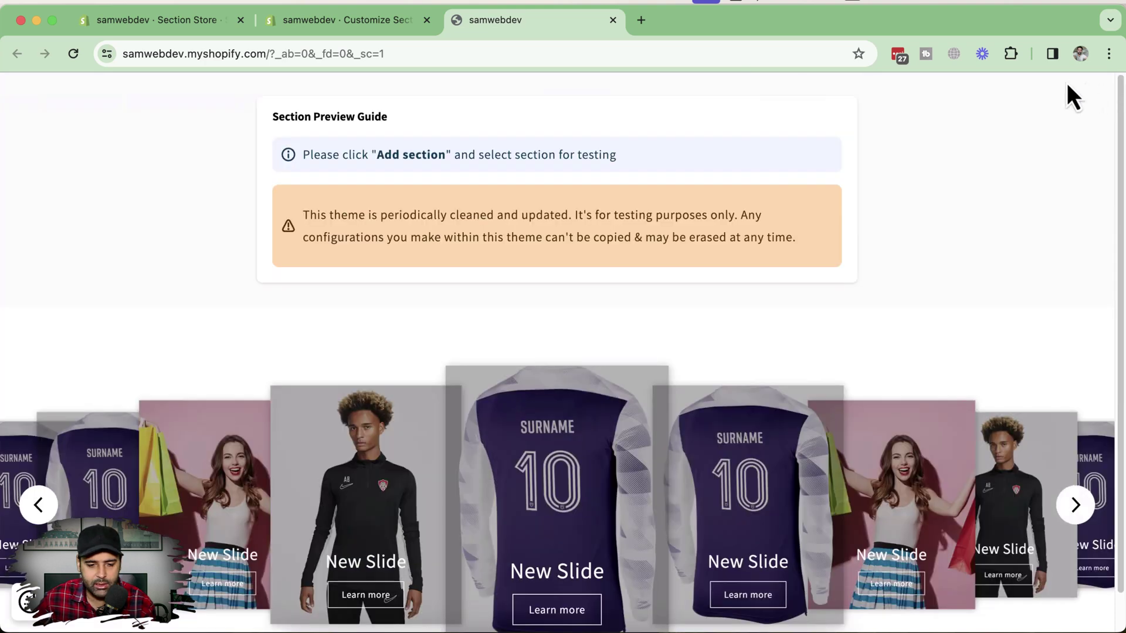
# Step: Return to the Section Store app and close the Slider #2 details
pyautogui.click(363, 25)
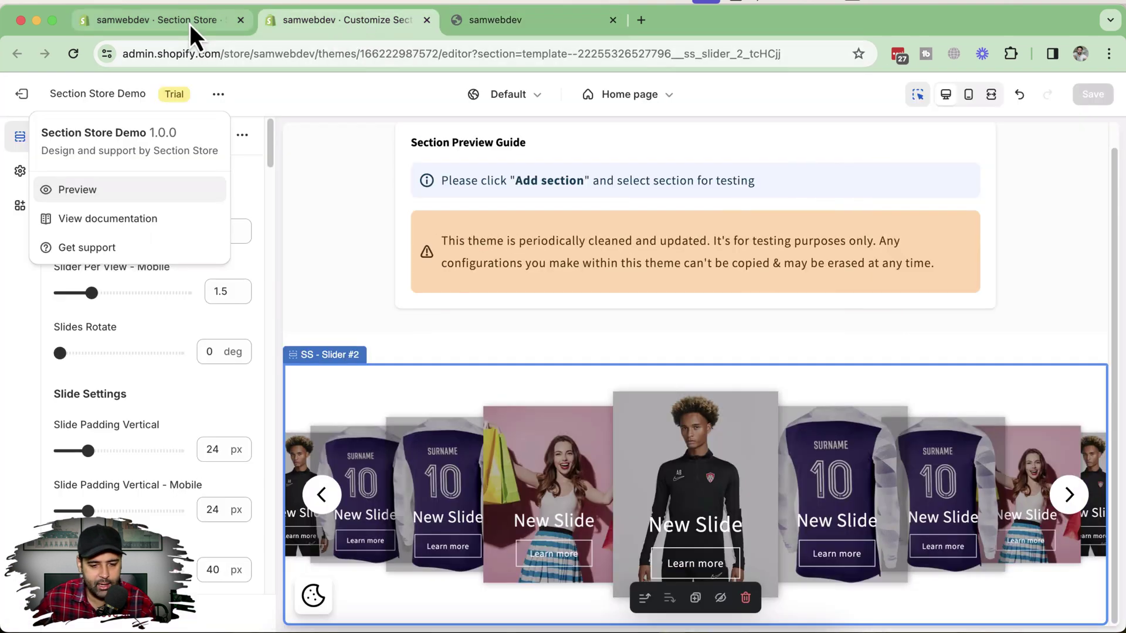
pyautogui.click(188, 24)
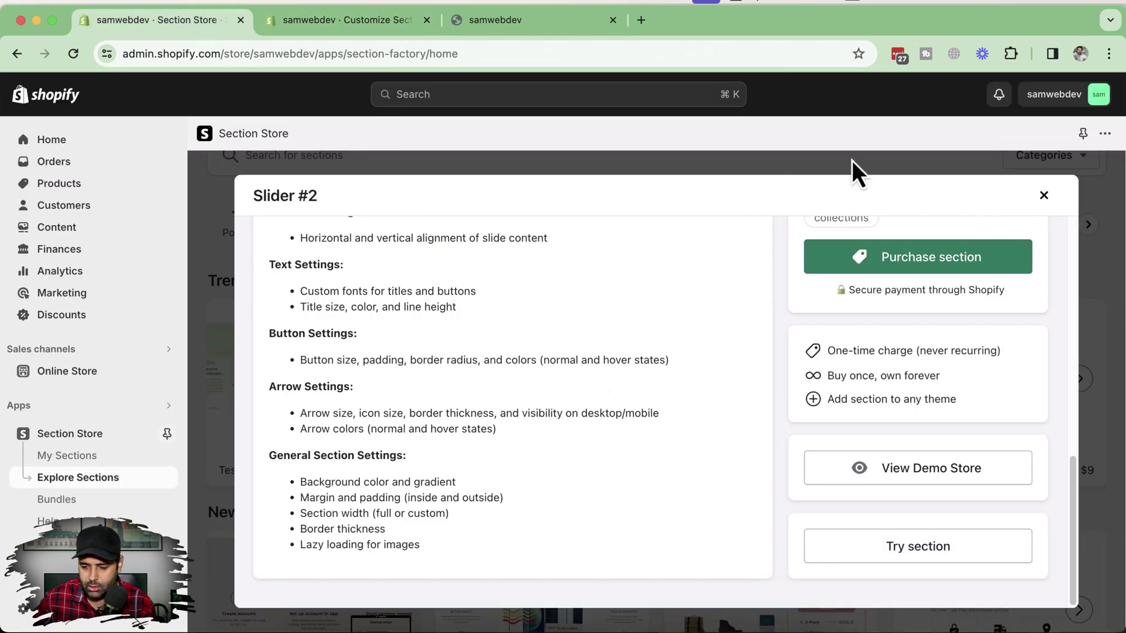
pyautogui.click(1043, 197)
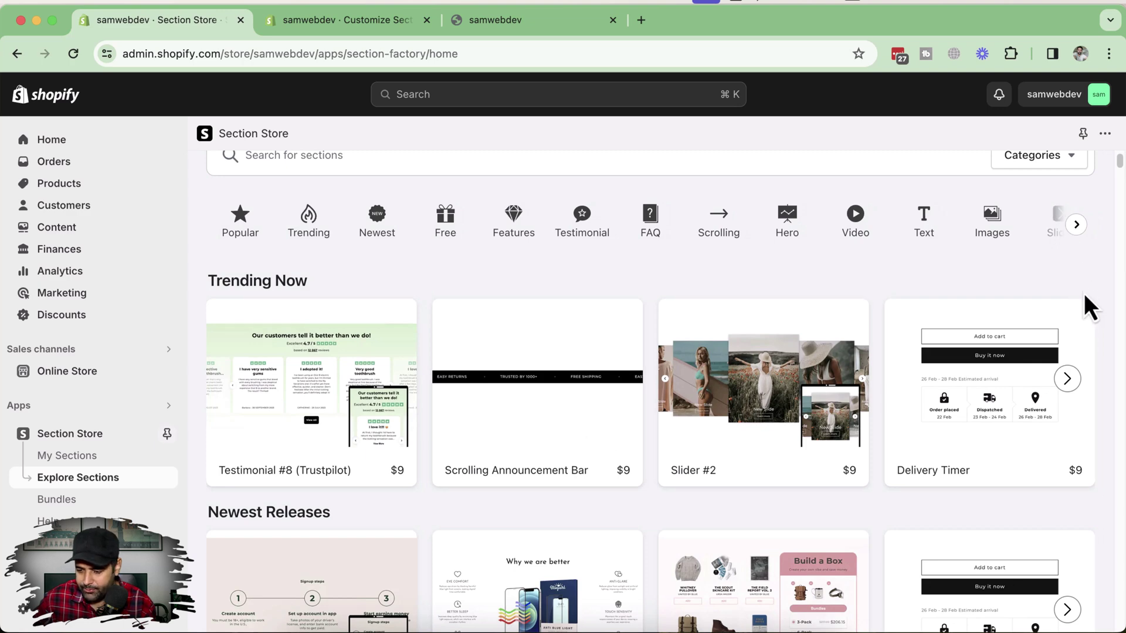
# Step: Open the demo store page of the trending Delivery Timer section and examine its two delivery timer styles
pyautogui.scroll(-3, 1120, 182)
pyautogui.scroll(3, 1120, 188)
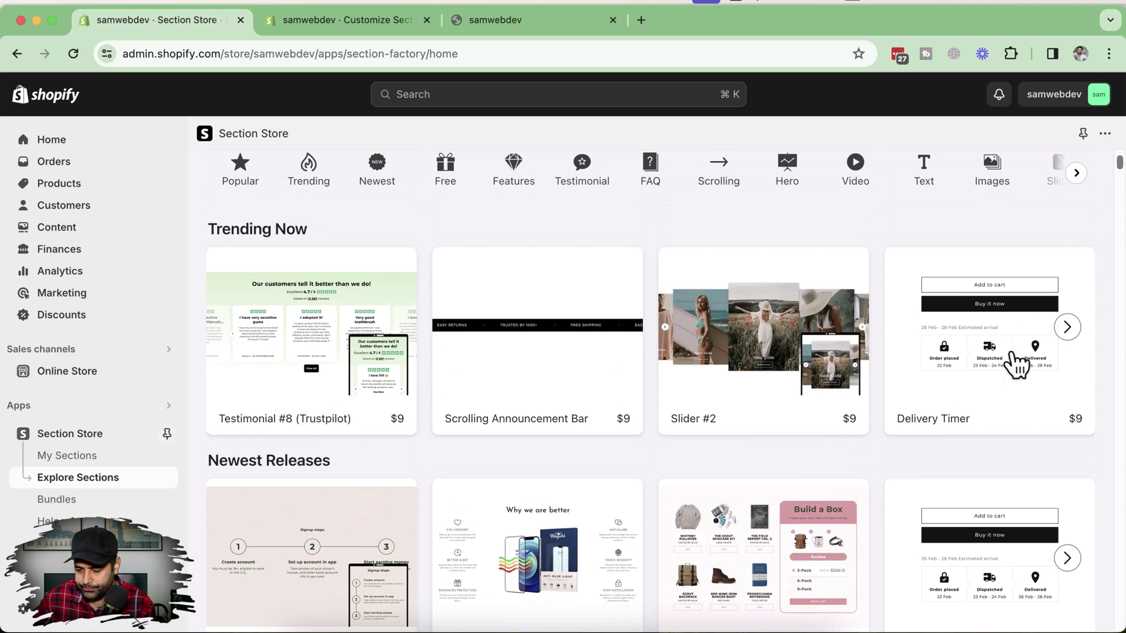
pyautogui.click(1007, 377)
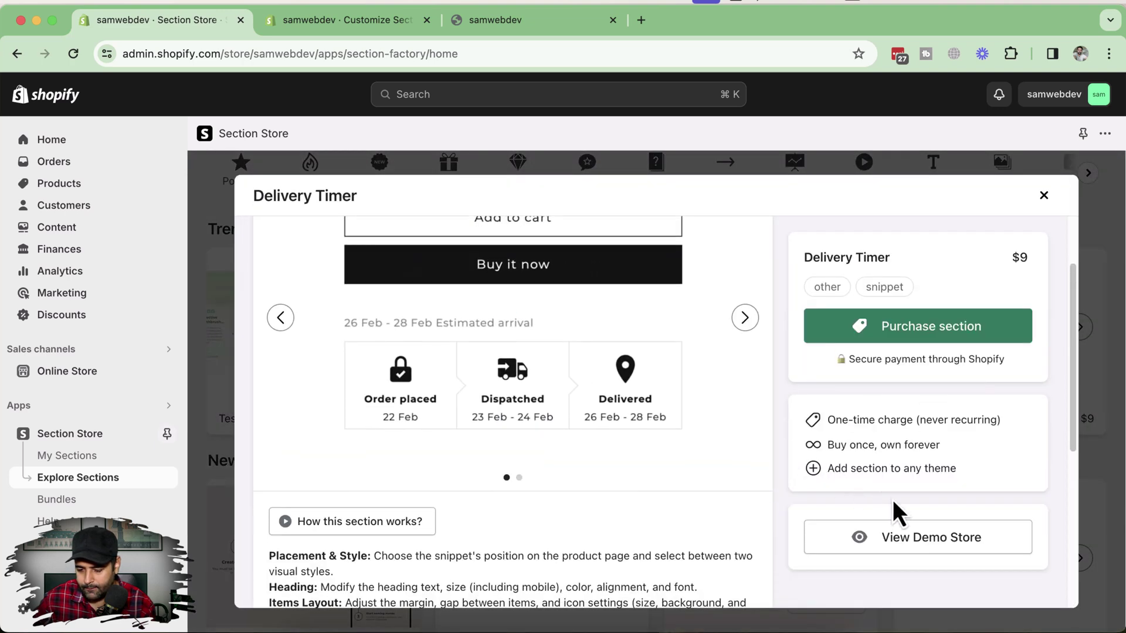
pyautogui.click(972, 540)
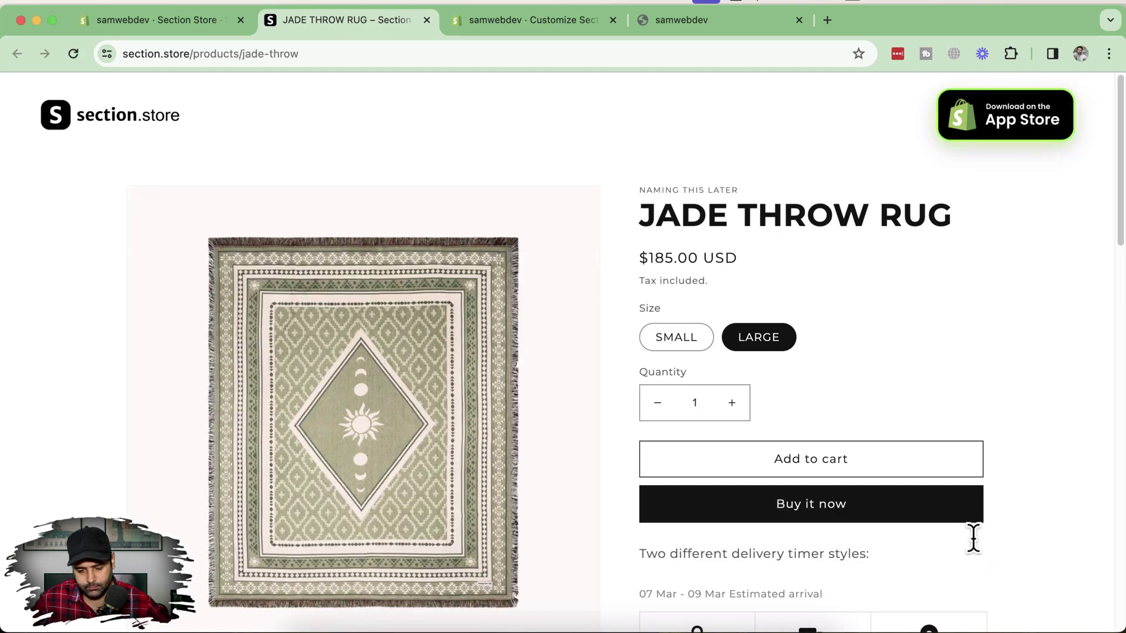
pyautogui.moveTo(1122, 167); pyautogui.dragTo(1111, 399)
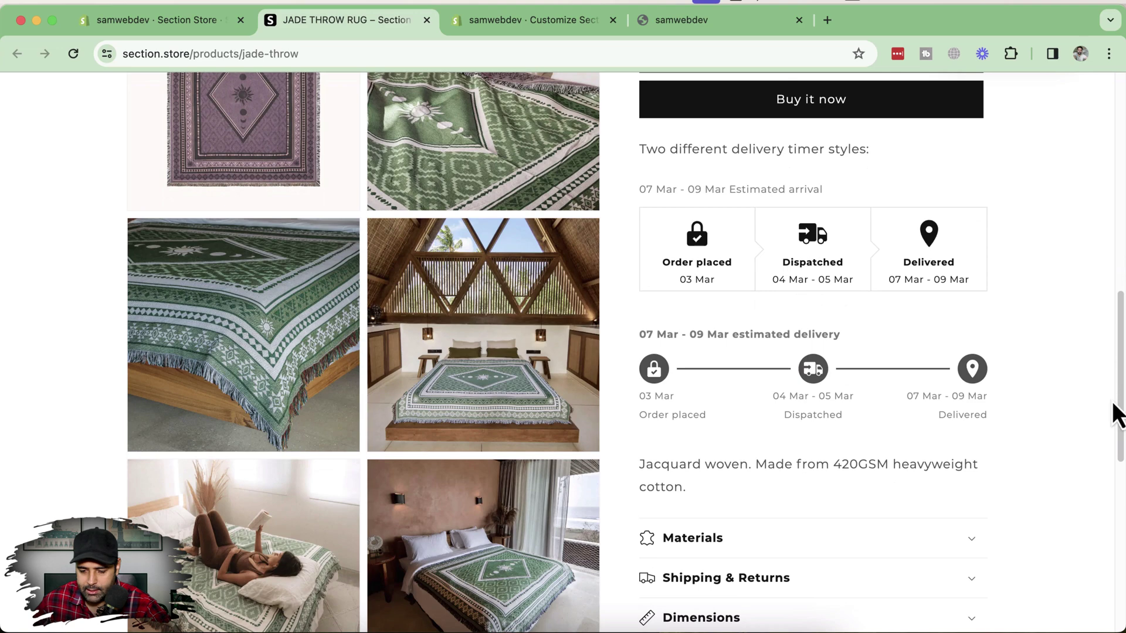
# Step: Return to the Section Store app, review the Delivery Timer section's description and price, and close its details
pyautogui.moveTo(1123, 351); pyautogui.dragTo(1122, 386)
pyautogui.click(211, 27)
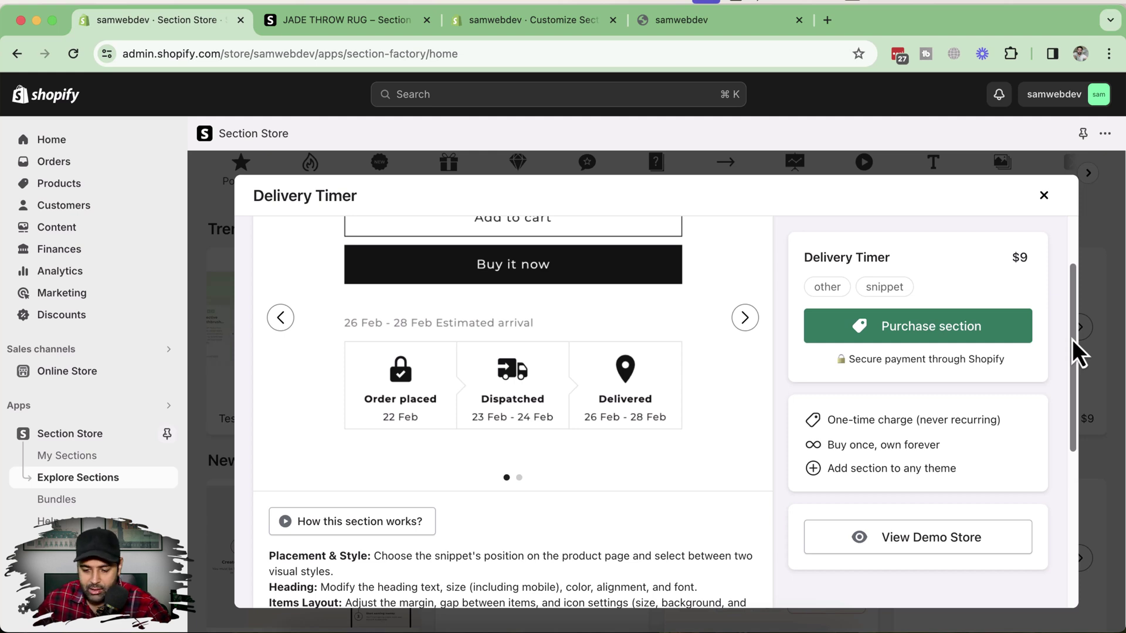
pyautogui.moveTo(1072, 340); pyautogui.dragTo(1067, 286)
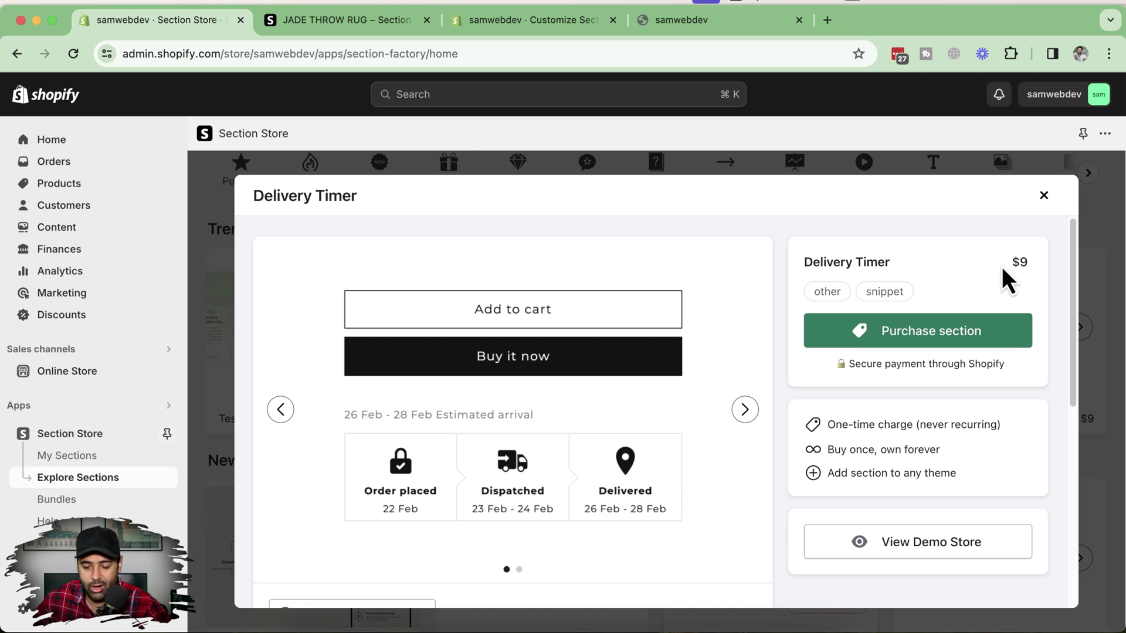
pyautogui.click(1044, 196)
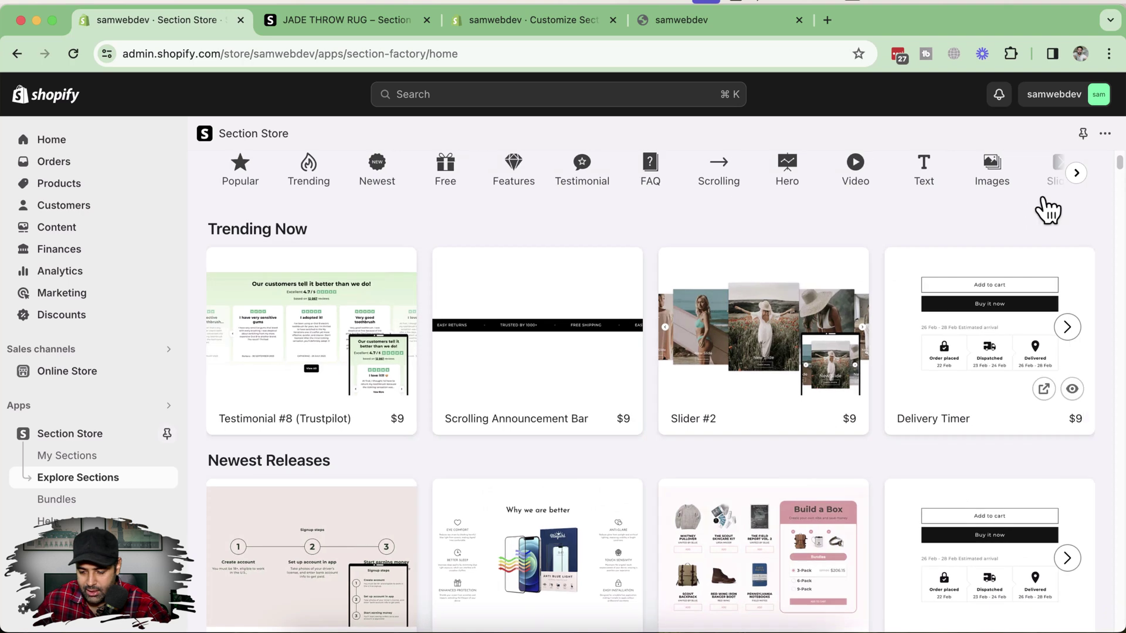
# Step: Open the details of the Steps #3 section among the newest releases and read its list of settings
pyautogui.scroll(-4, 1119, 181)
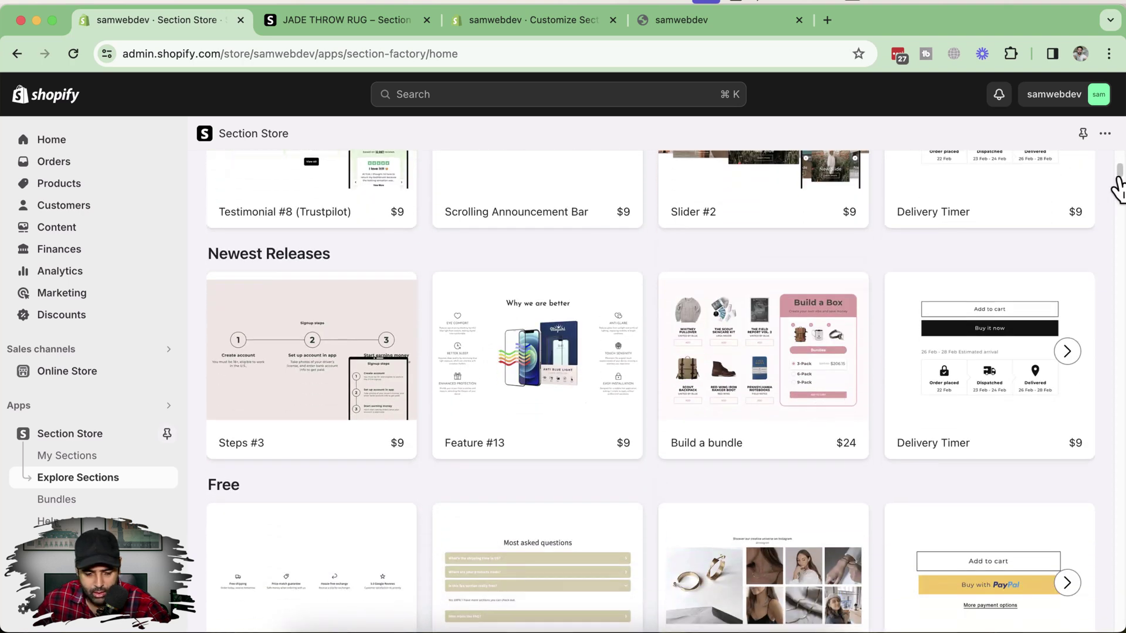
pyautogui.click(327, 395)
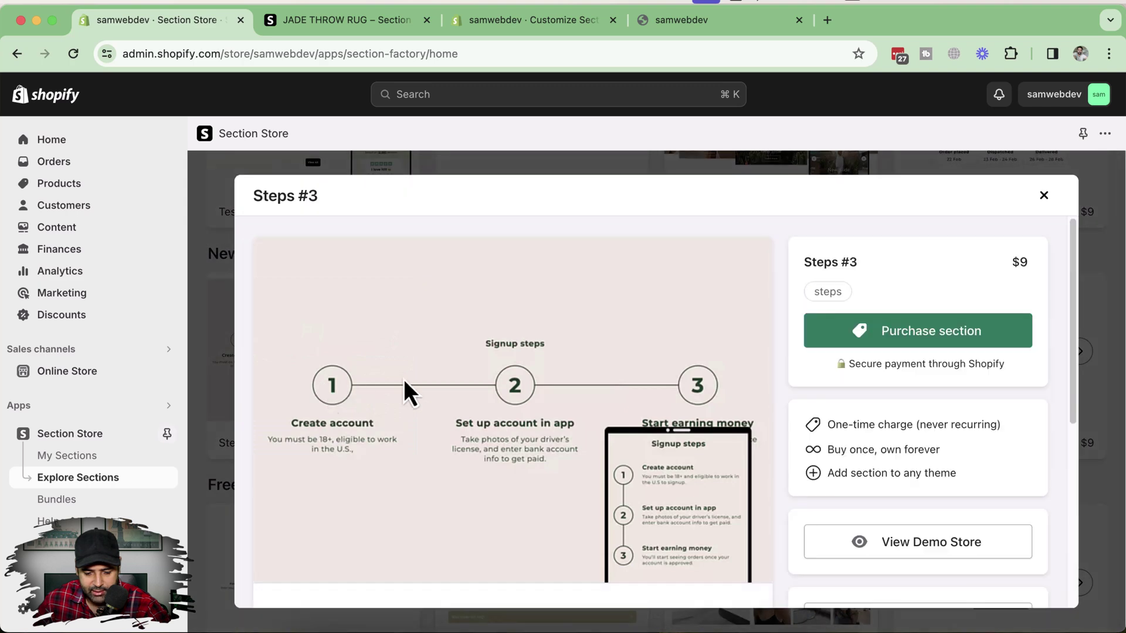
pyautogui.scroll(-3, 1046, 344)
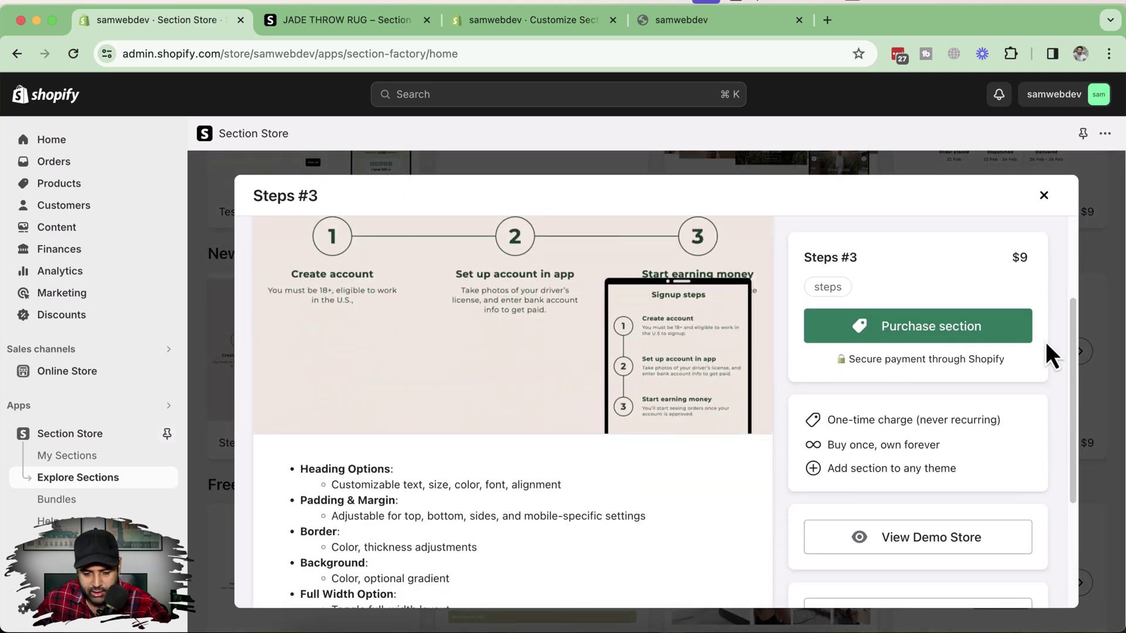
pyautogui.scroll(-2, 1046, 342)
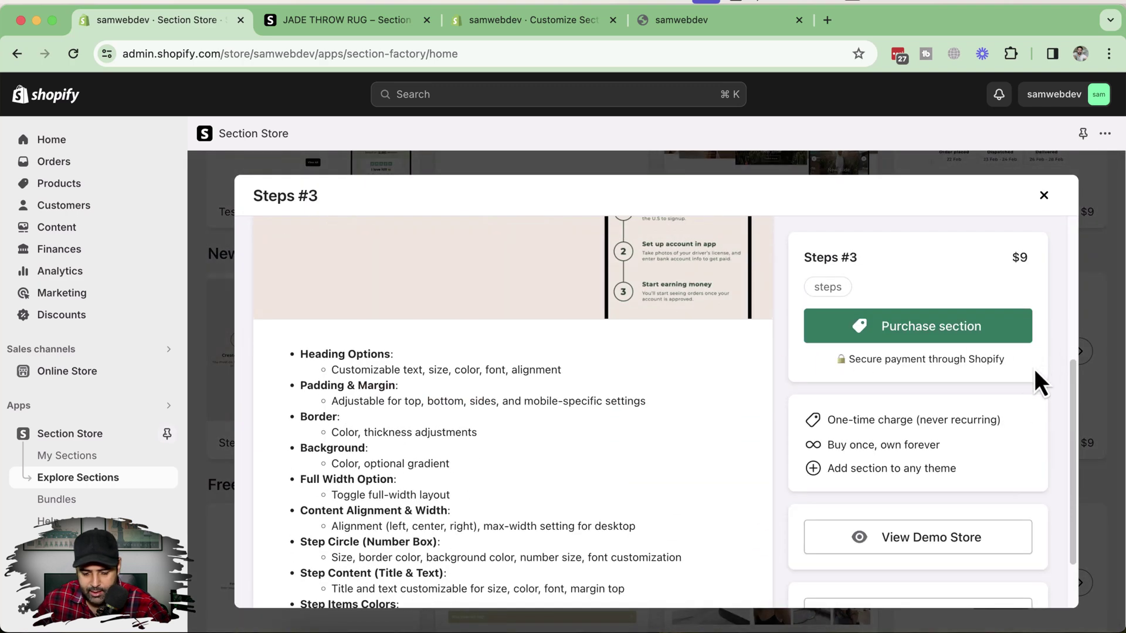
# Step: View the Steps #3 demo store page, and close both that page and the section's details
pyautogui.click(966, 536)
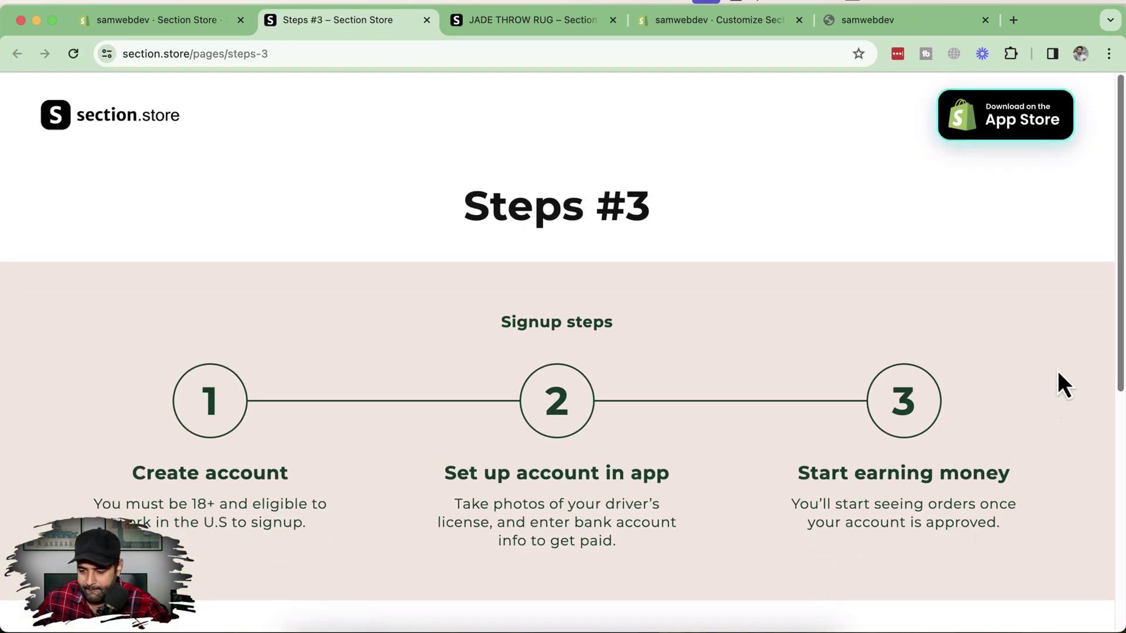
pyautogui.moveTo(1120, 271)
pyautogui.mouseDown()
pyautogui.moveTo(1117, 432)
pyautogui.moveTo(1120, 262)
pyautogui.mouseUp()
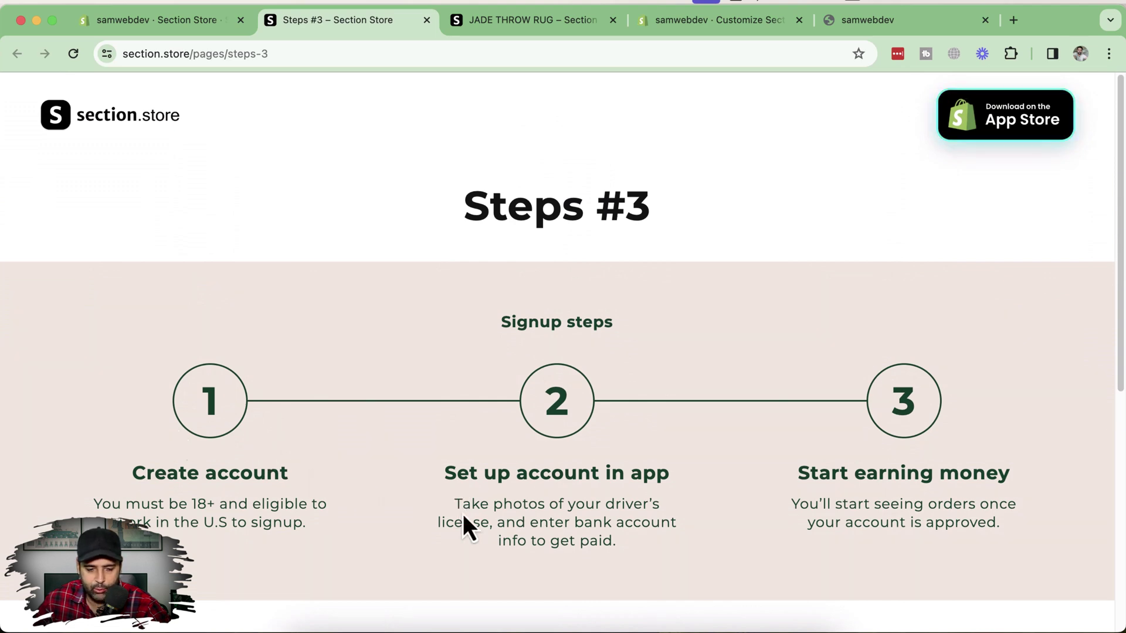
pyautogui.click(427, 21)
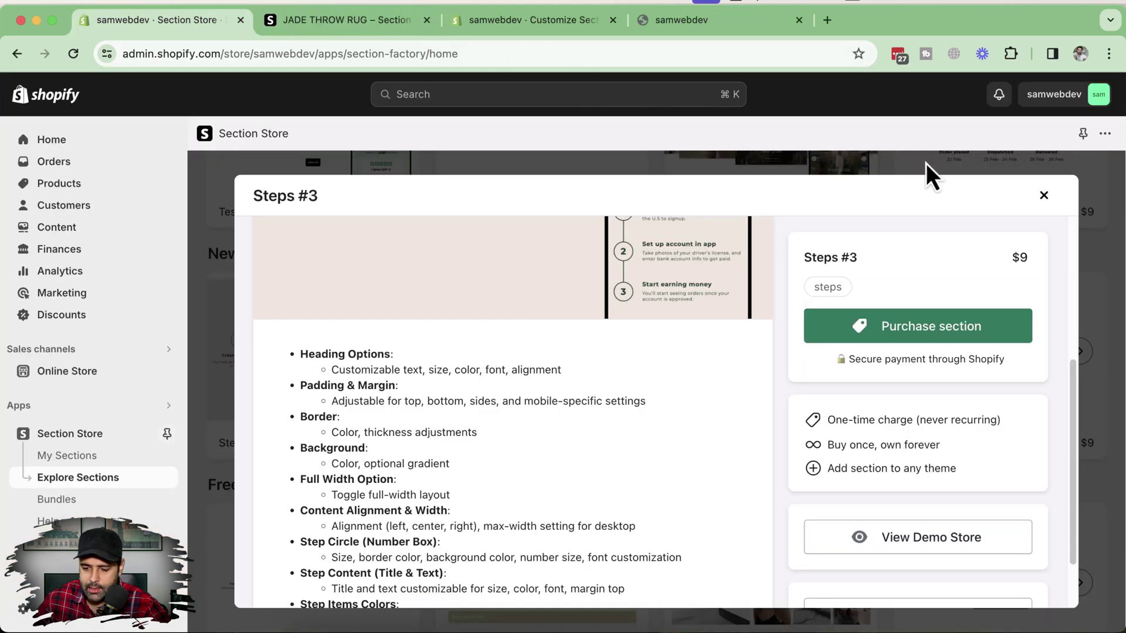
pyautogui.click(1043, 195)
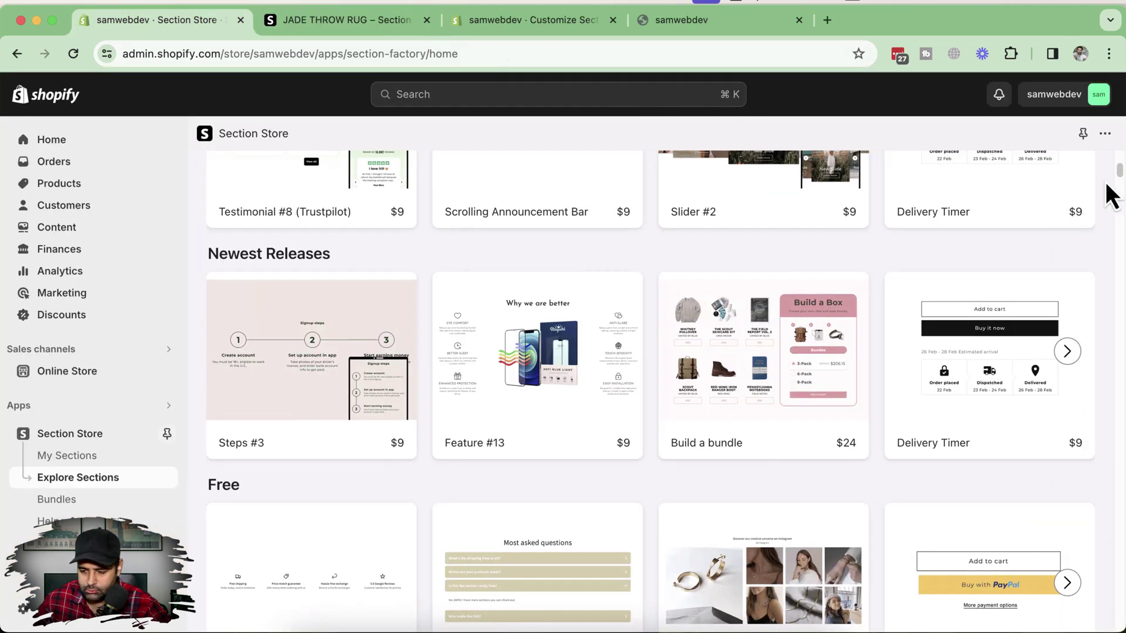
# Step: Browse the free and most popular sections and further down the catalogue, and open the Circle Menu section's details
pyautogui.scroll(-5, 1119, 197)
pyautogui.scroll(-2, 1120, 200)
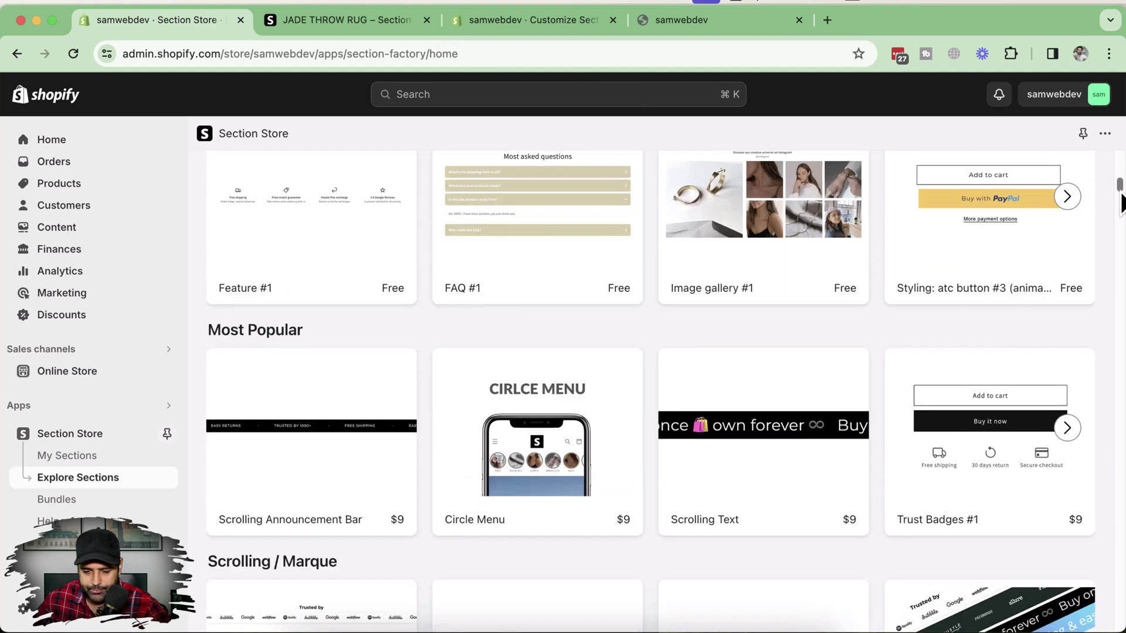
pyautogui.scroll(3, 1120, 199)
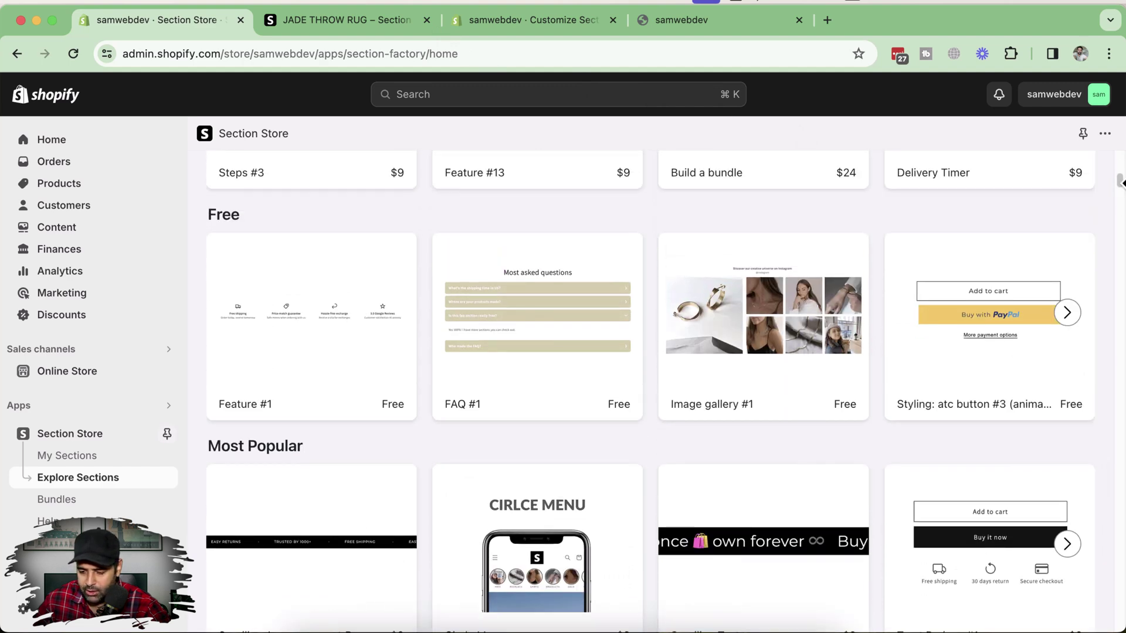
pyautogui.moveTo(1121, 194); pyautogui.dragTo(1121, 234)
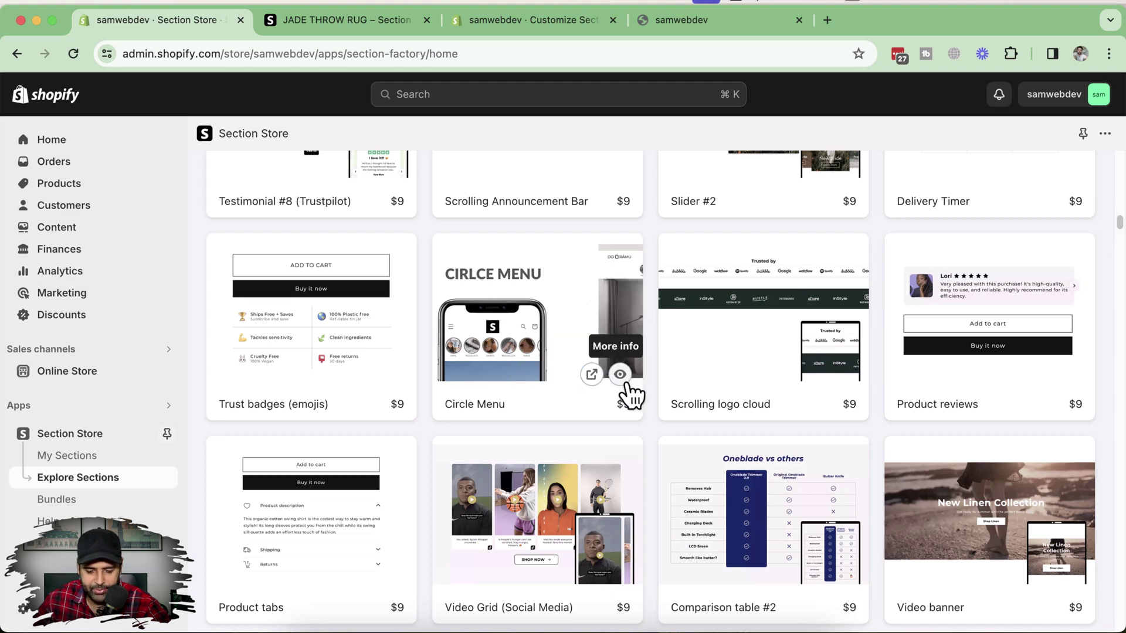
pyautogui.click(624, 381)
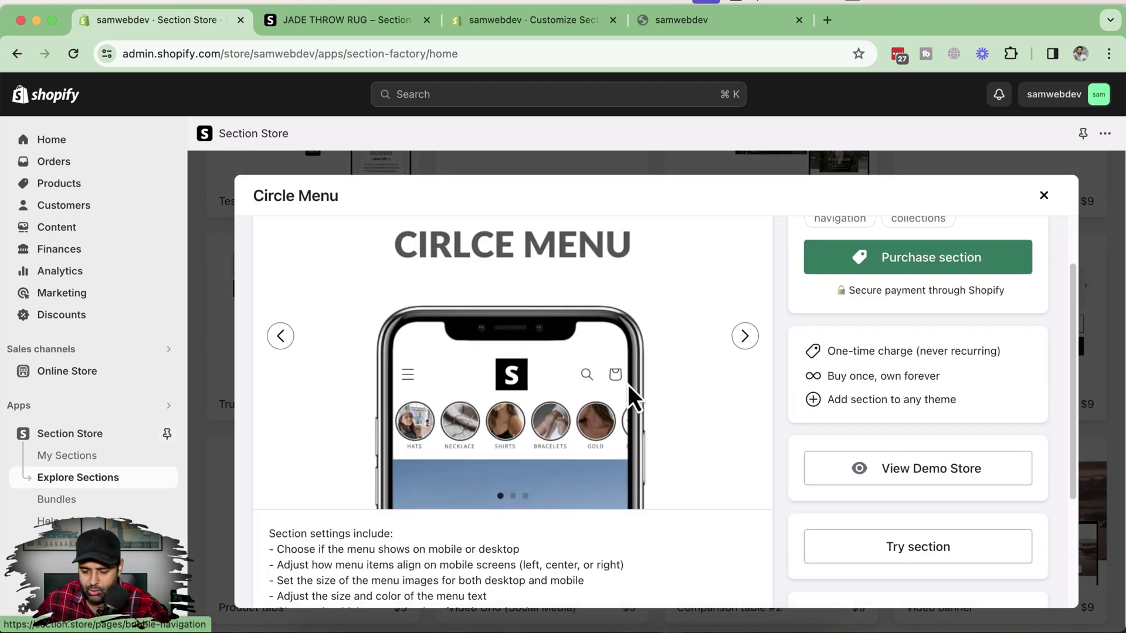
# Step: Examine the menu styles on the Circle Menu demo store page, and close the section's details back in the Section Store app
pyautogui.click(970, 477)
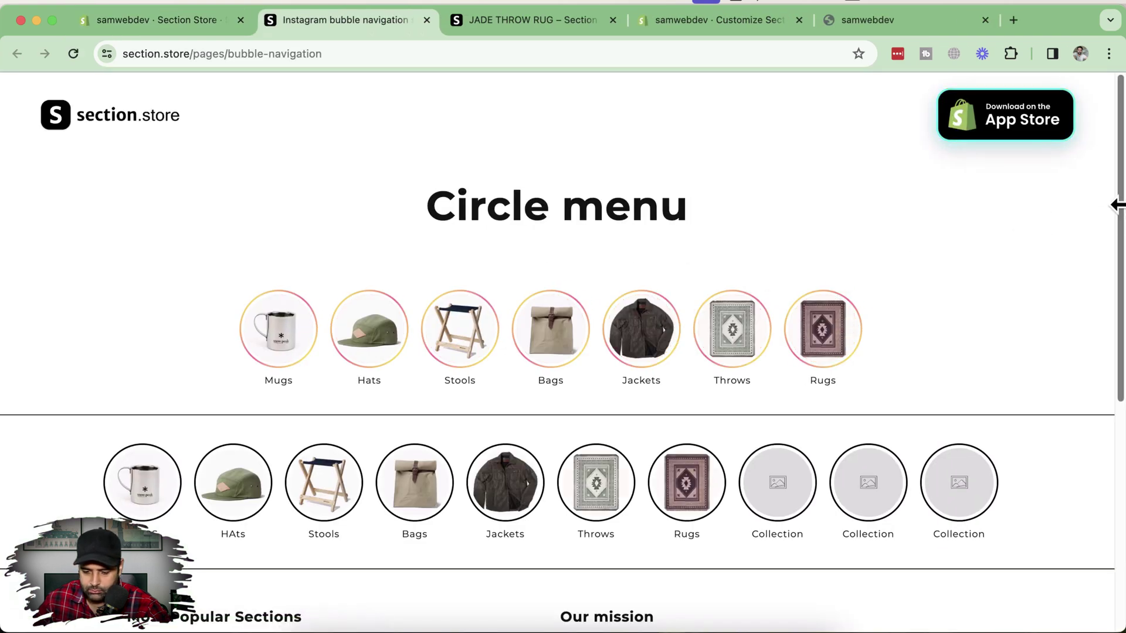
pyautogui.scroll(-1, 1120, 223)
pyautogui.scroll(-5, 1120, 223)
pyautogui.scroll(5, 1119, 223)
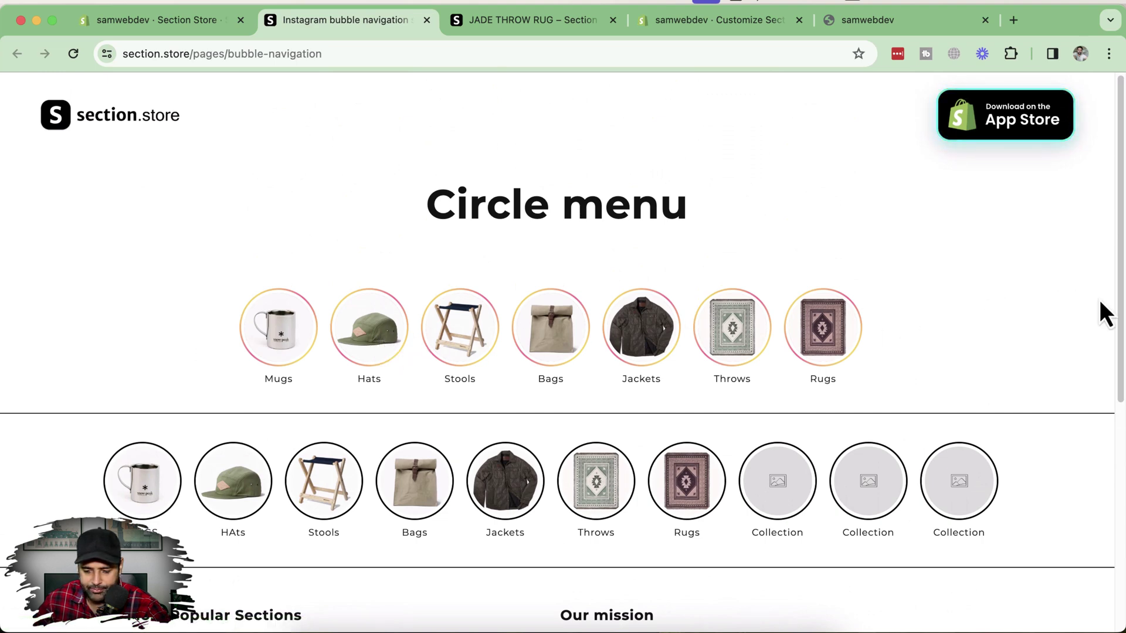
pyautogui.scroll(-1, 1121, 310)
pyautogui.moveTo(1121, 311); pyautogui.dragTo(1120, 260)
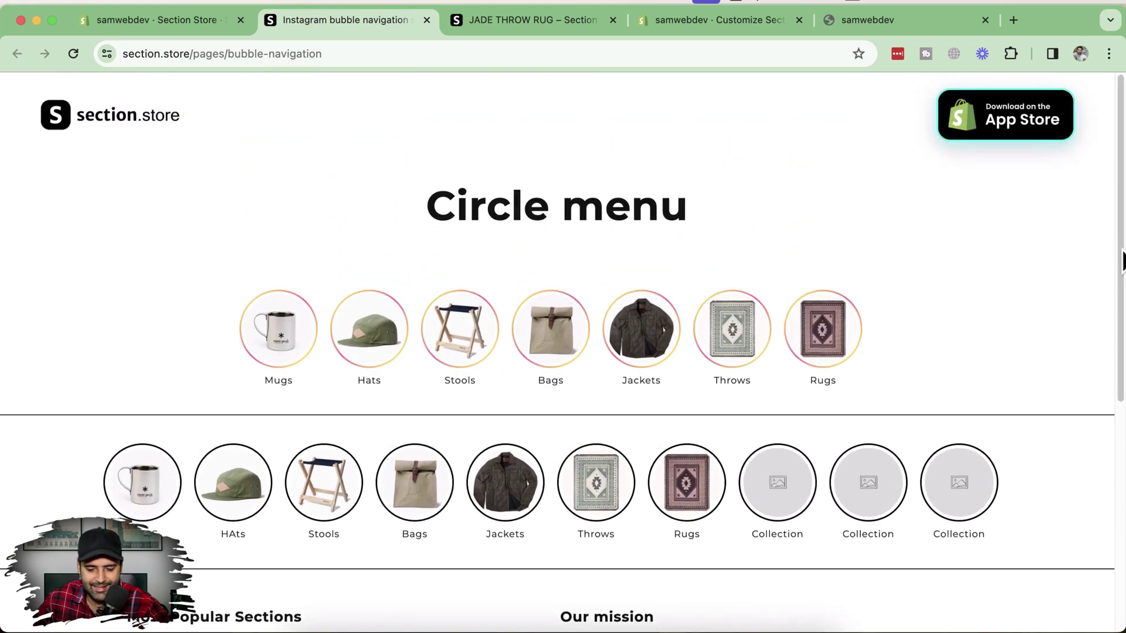
pyautogui.click(172, 27)
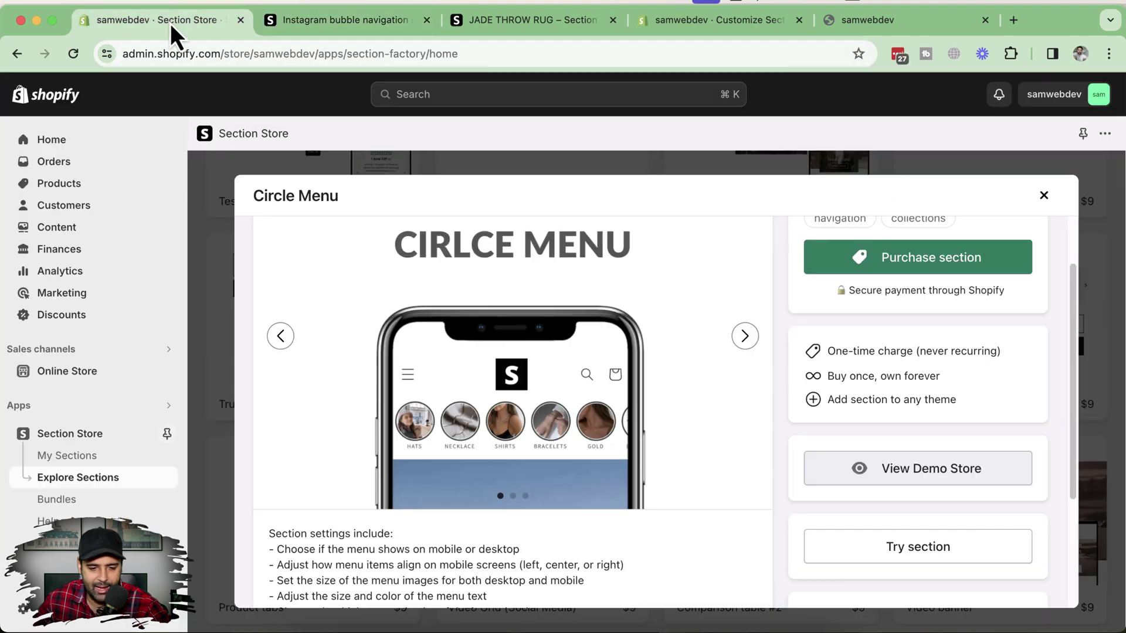
pyautogui.click(1045, 197)
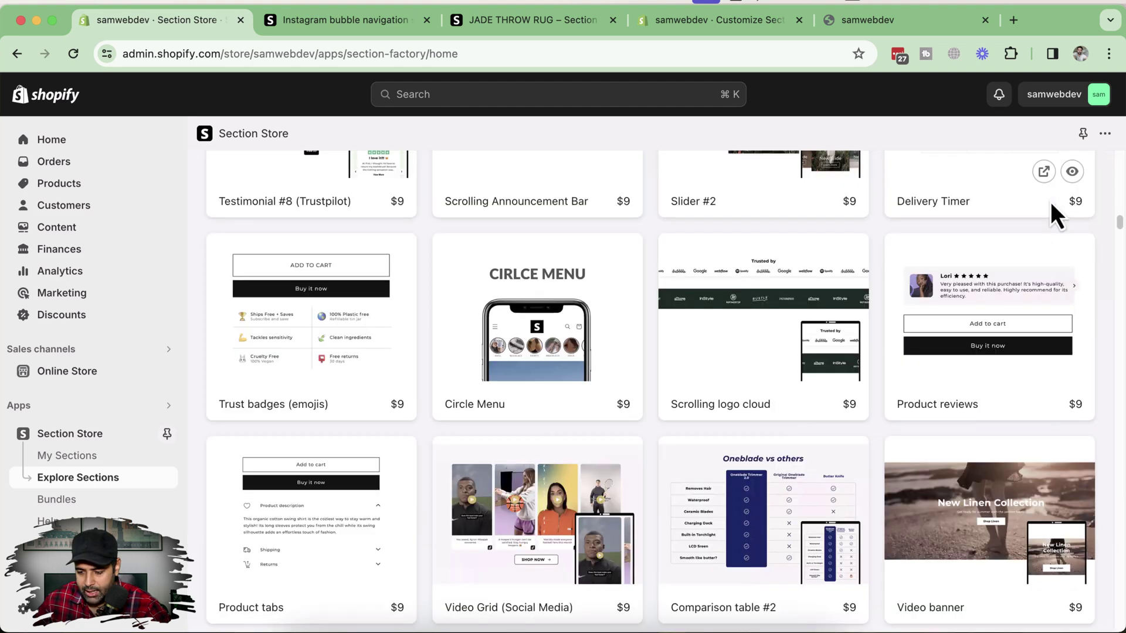
# Step: Open the Before/After Image section's demo page and move its comparison handle to reveal more of the after image
pyautogui.moveTo(1118, 223); pyautogui.dragTo(1120, 255)
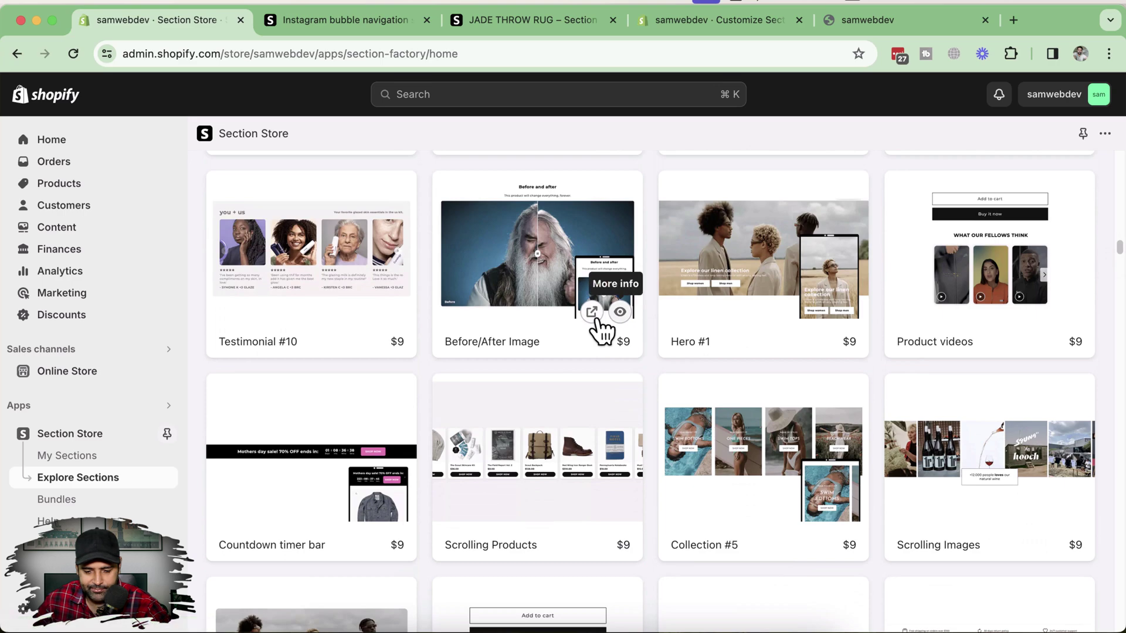
pyautogui.click(584, 308)
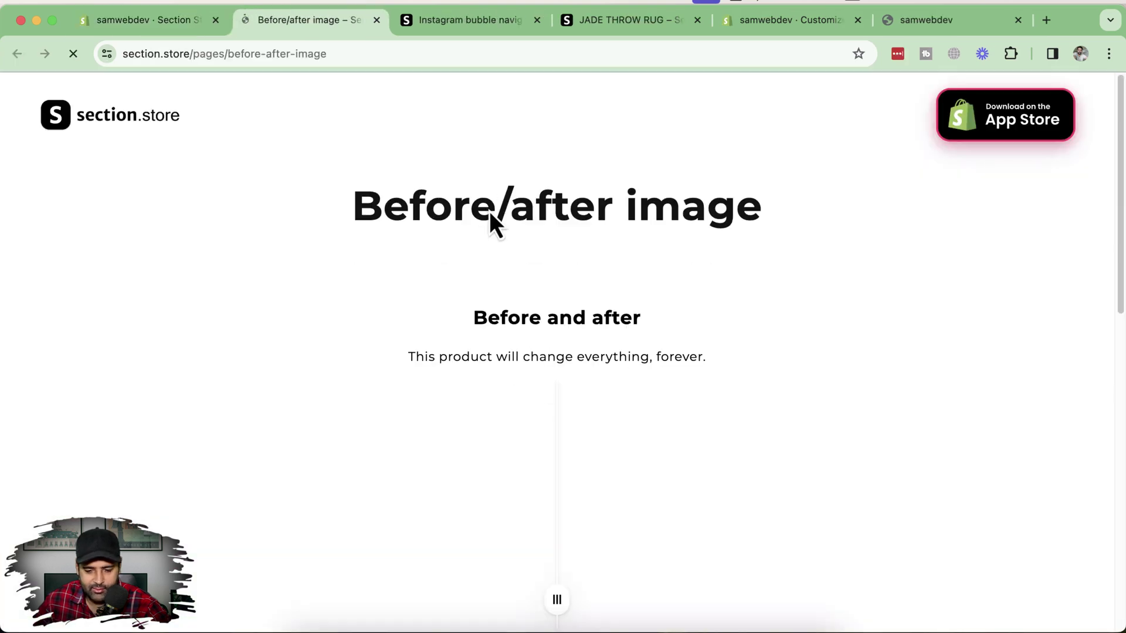
pyautogui.scroll(-5, 492, 221)
pyautogui.scroll(1, 910, 331)
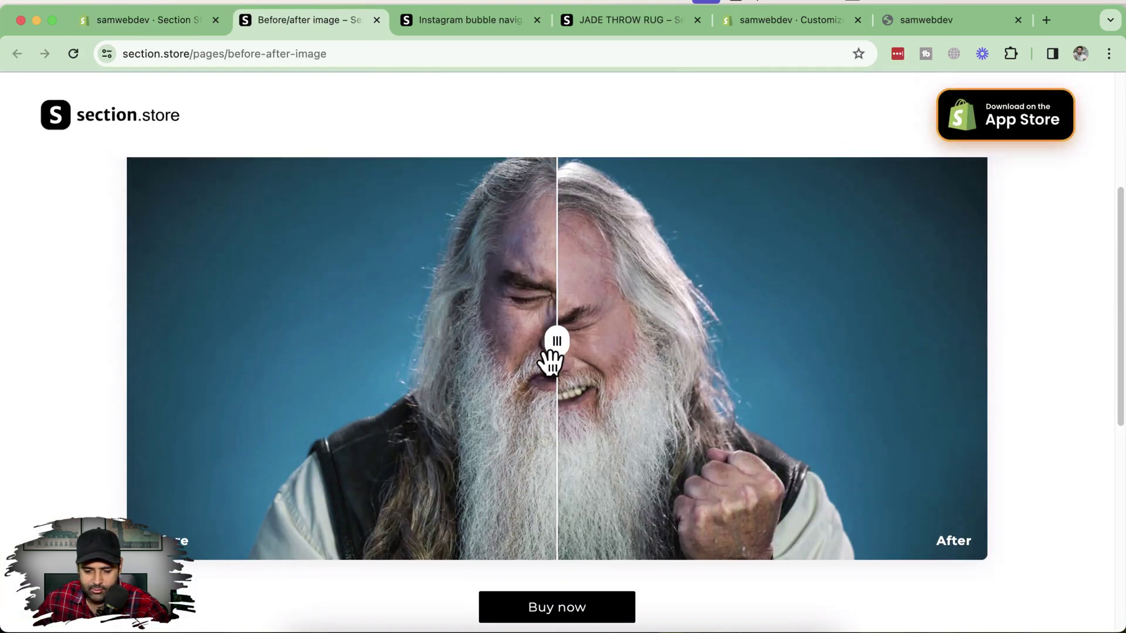
pyautogui.moveTo(548, 360); pyautogui.dragTo(352, 463)
pyautogui.scroll(-4, 1119, 351)
pyautogui.scroll(5, 927, 234)
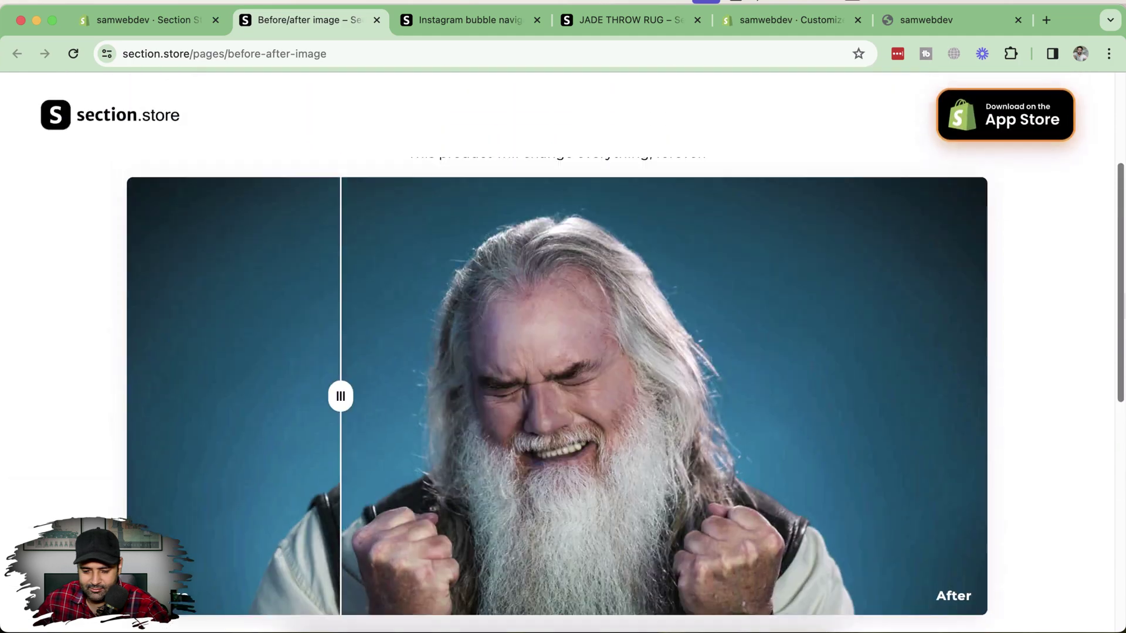
# Step: Return to the Section Store app, open the Hero #1 section's demo store page from its details, and dismiss the cookie notice
pyautogui.click(147, 20)
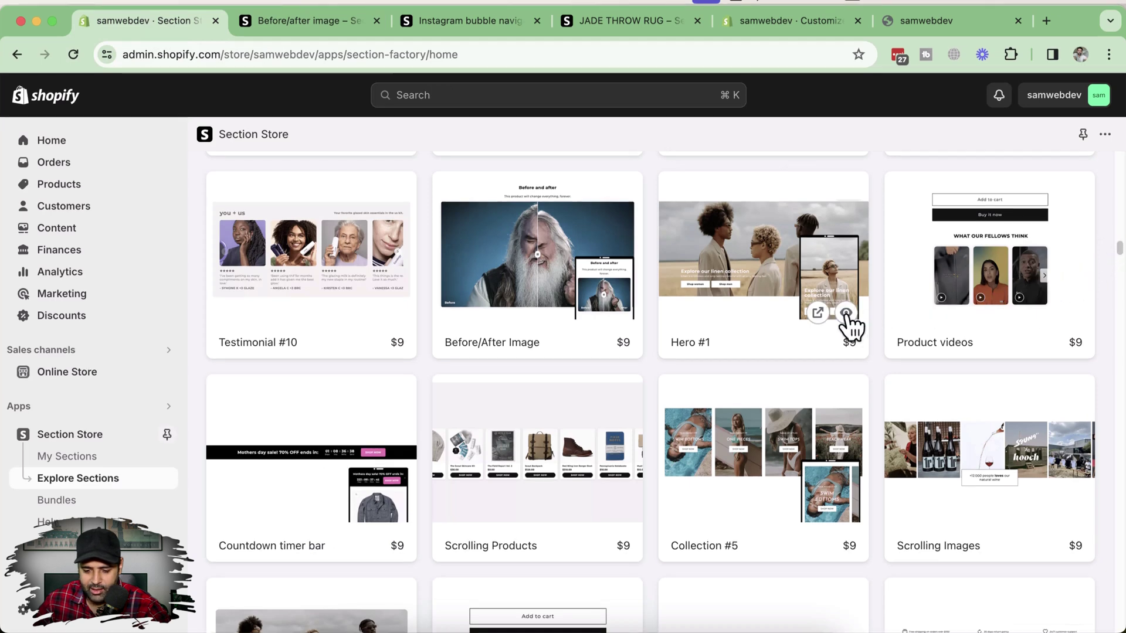
pyautogui.click(846, 313)
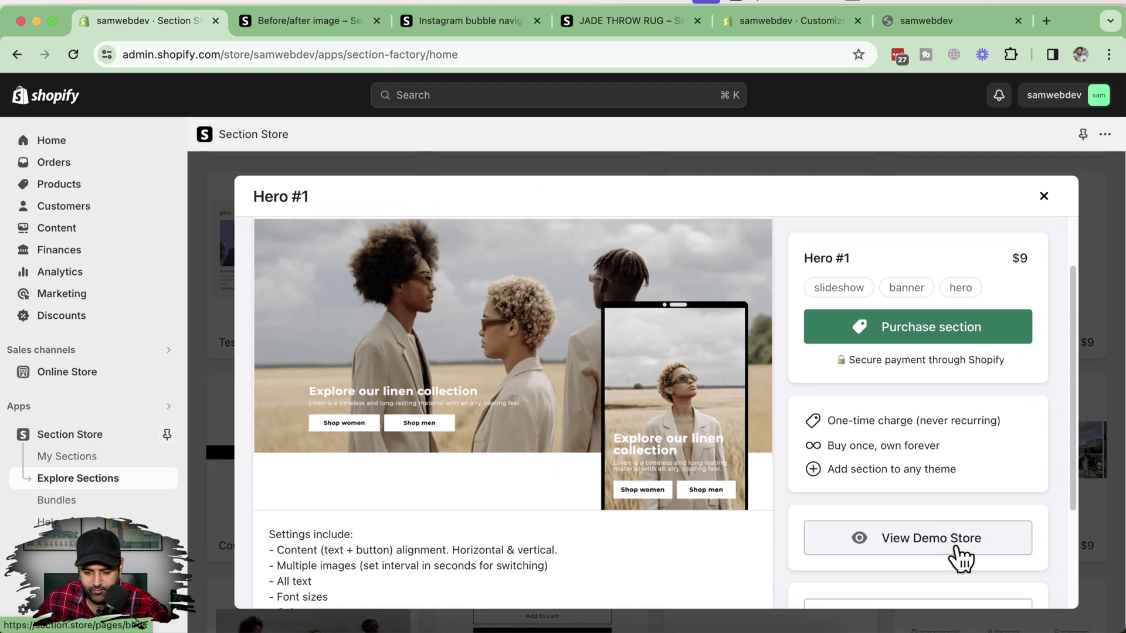
pyautogui.click(959, 556)
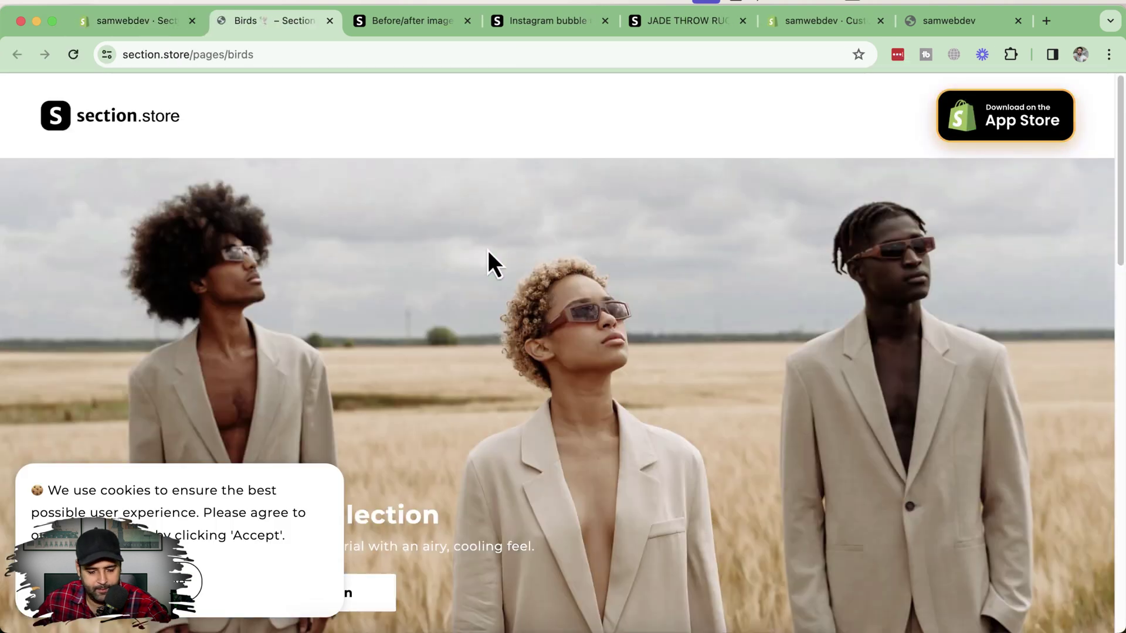
pyautogui.click(74, 582)
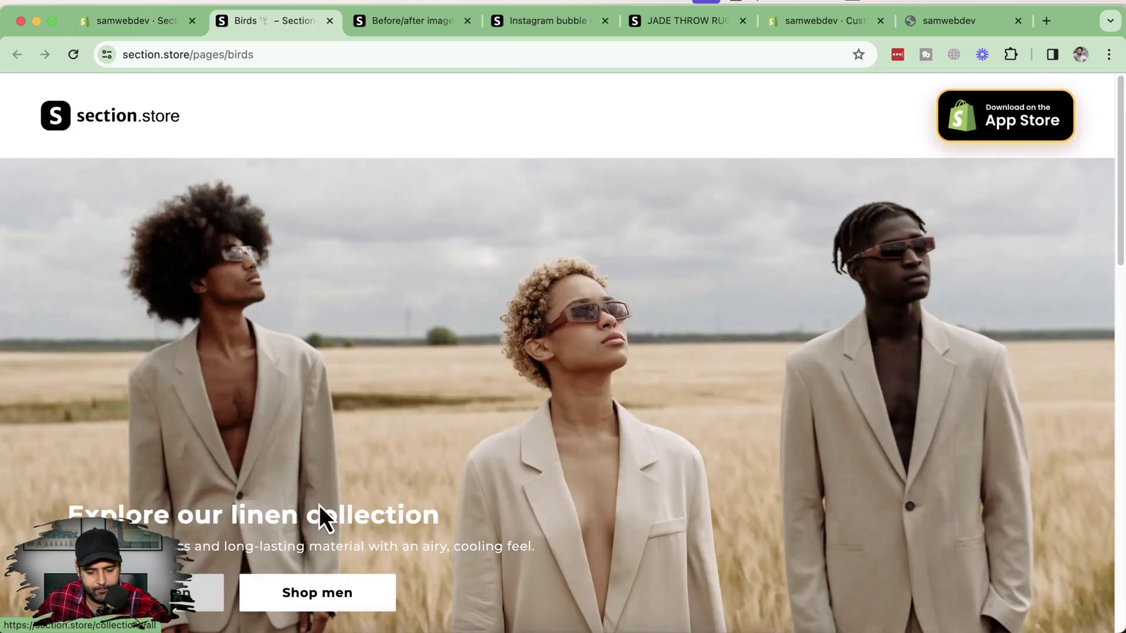
# Step: Examine the linen collection banner on the Hero #1 demo page, and close the section's details in the Section Store app
pyautogui.moveTo(1121, 225)
pyautogui.mouseDown()
pyautogui.moveTo(1122, 281)
pyautogui.moveTo(1122, 246)
pyautogui.mouseUp()
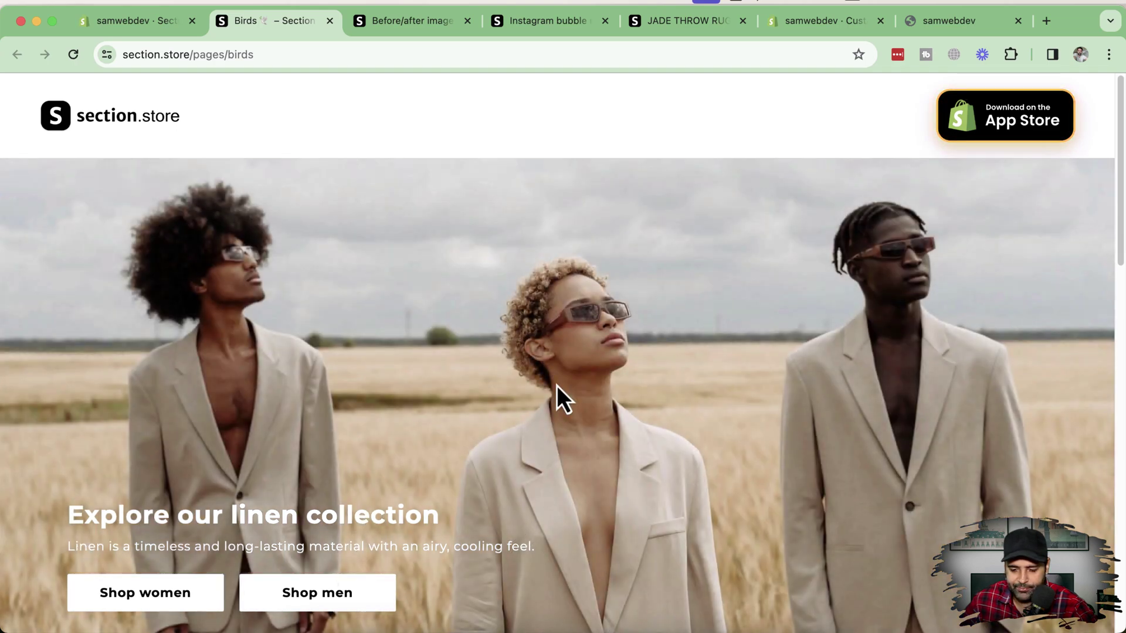
pyautogui.scroll(-2, 557, 397)
pyautogui.scroll(-3, 558, 352)
pyautogui.scroll(4, 558, 352)
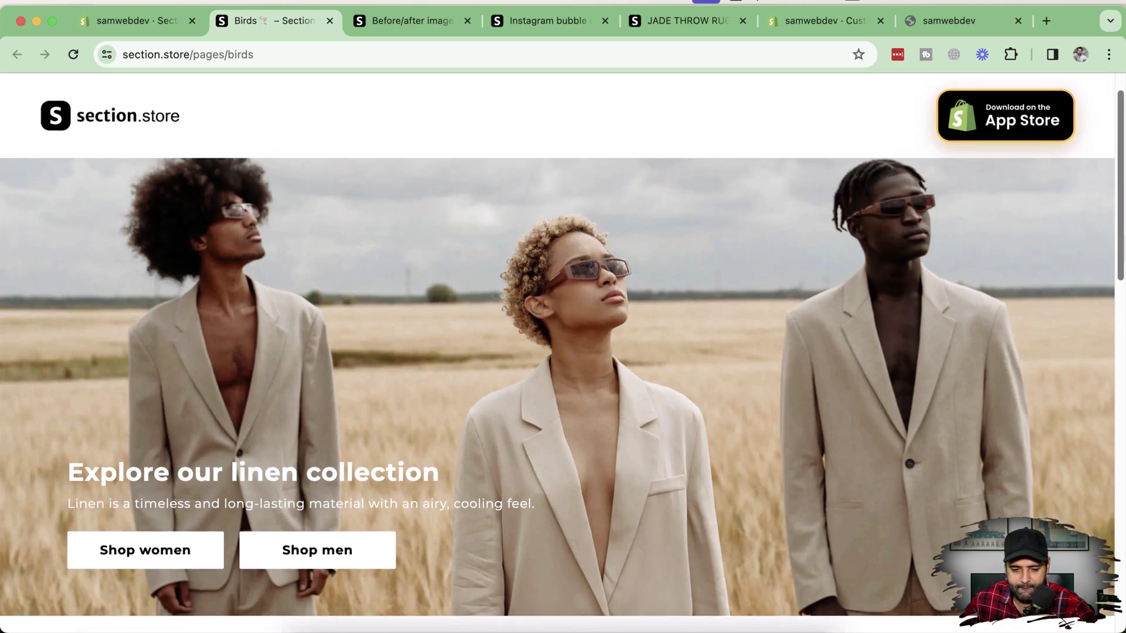
pyautogui.click(138, 23)
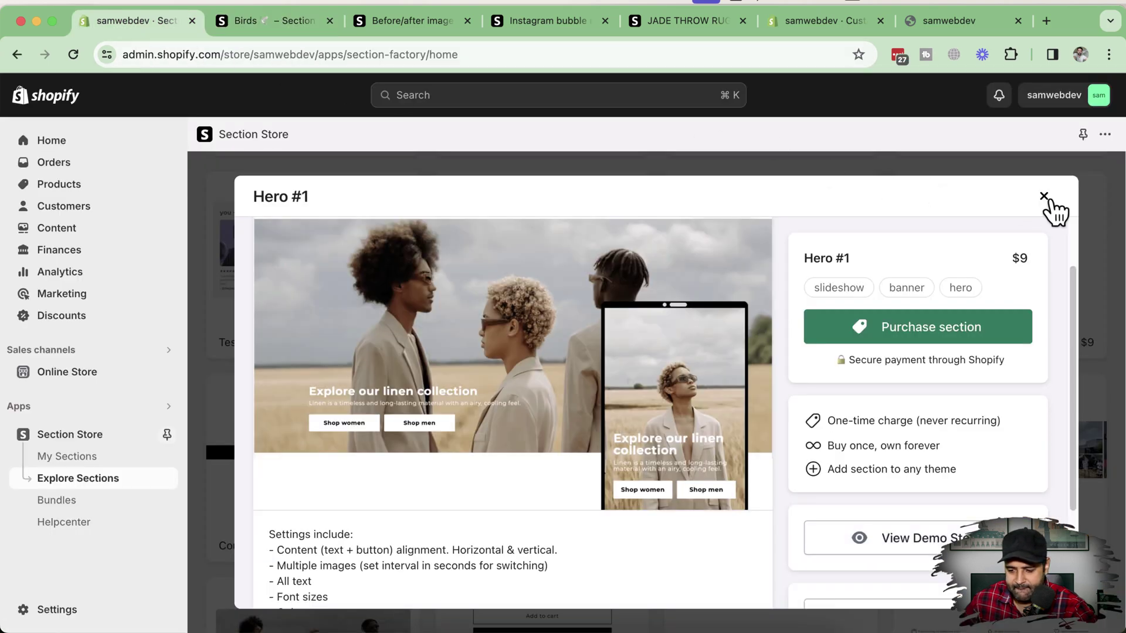
pyautogui.click(1043, 199)
# Step: Find the Scrolling features section among the listed sections and open its demo store page from its details
pyautogui.scroll(-5, 1121, 265)
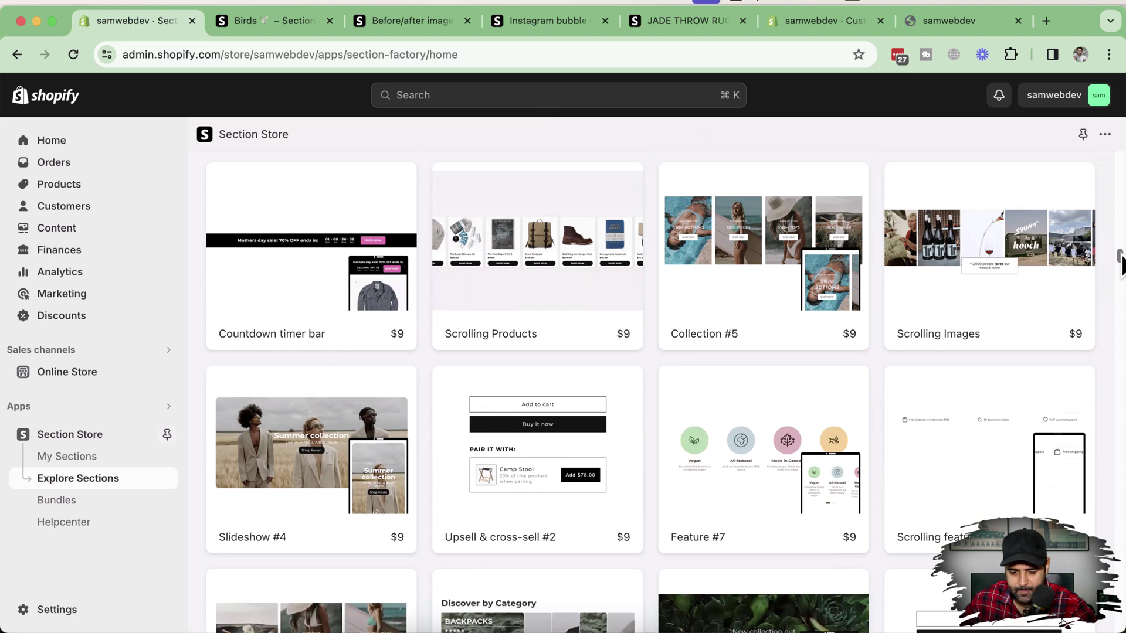
pyautogui.scroll(-2, 1121, 265)
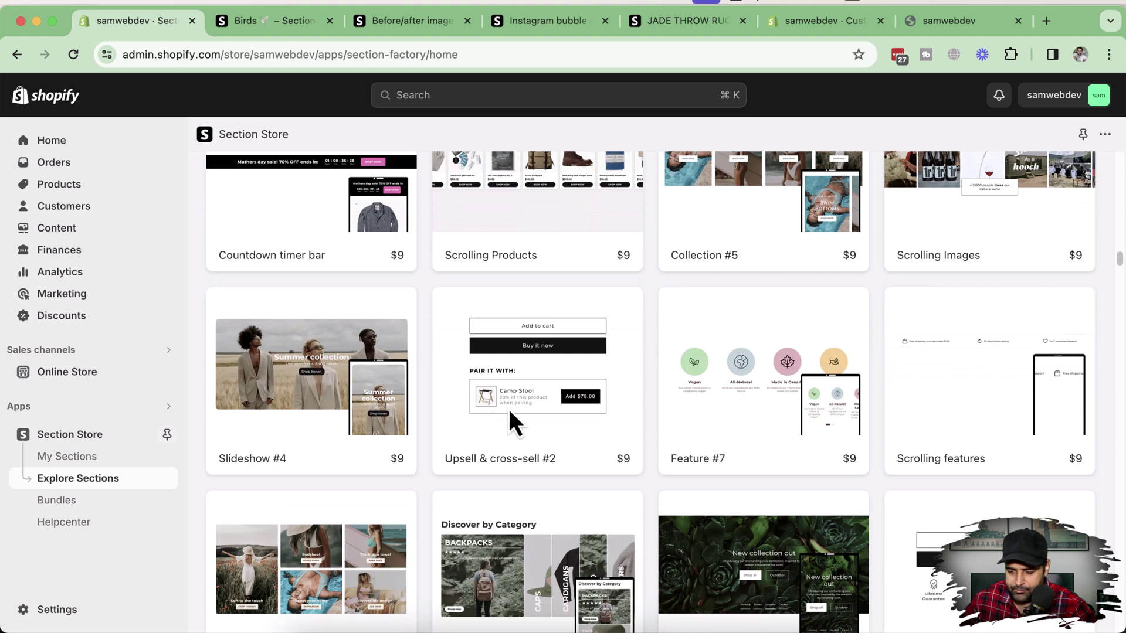
pyautogui.scroll(-3, 1122, 273)
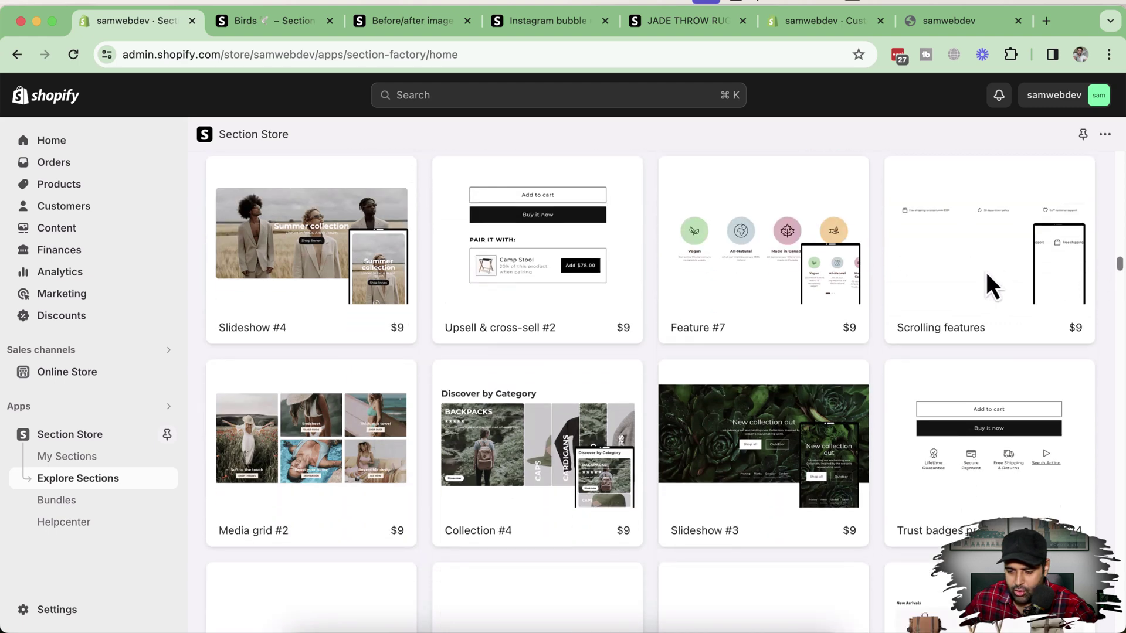
pyautogui.moveTo(1020, 296)
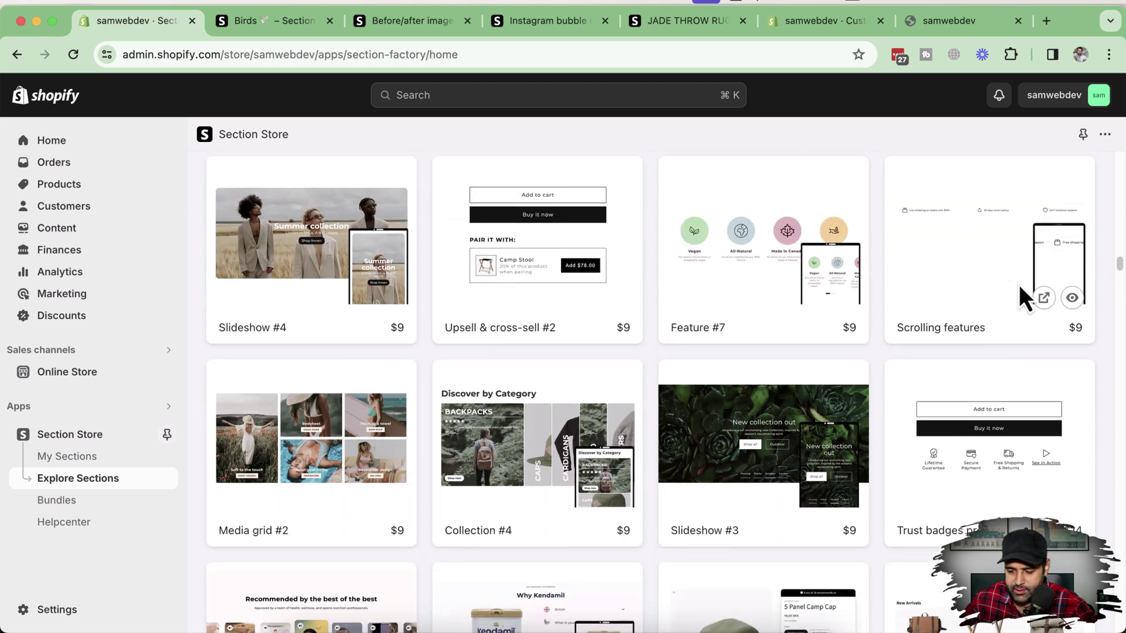
pyautogui.click(1071, 298)
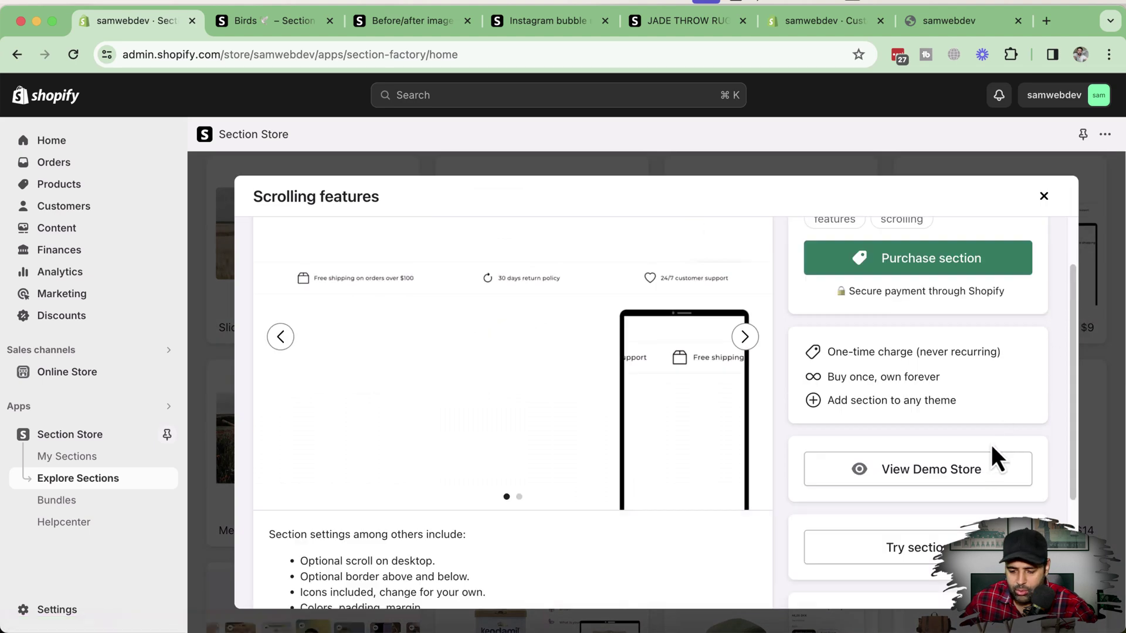
pyautogui.click(978, 472)
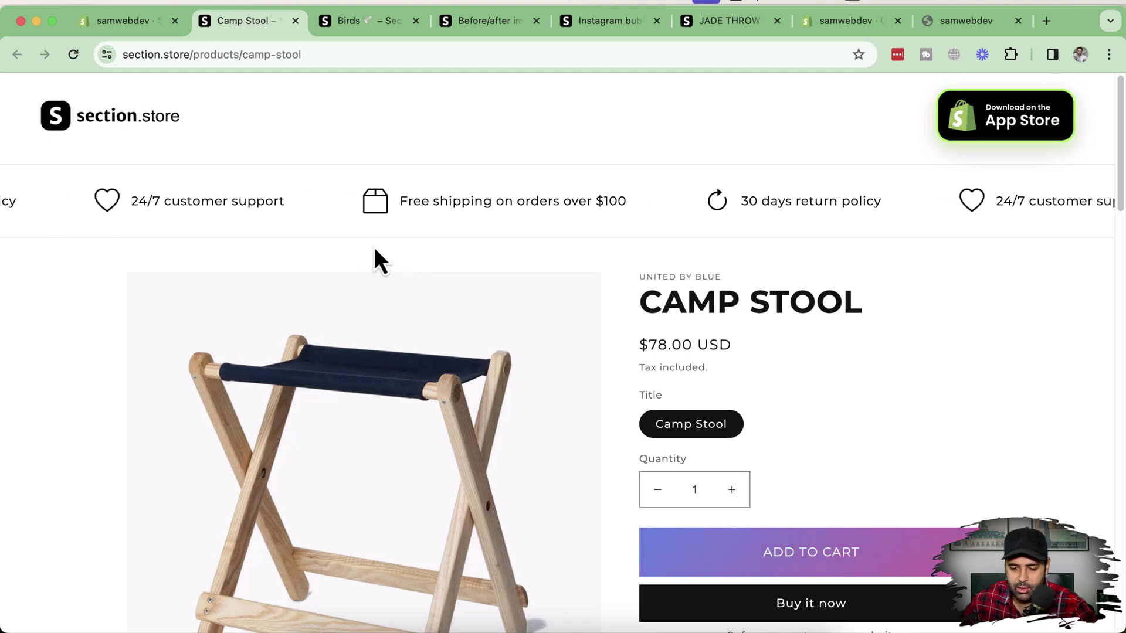
# Step: Return to the Section Store app and review the Scrolling features section's settings list, tutorial video and purchase details
pyautogui.click(143, 23)
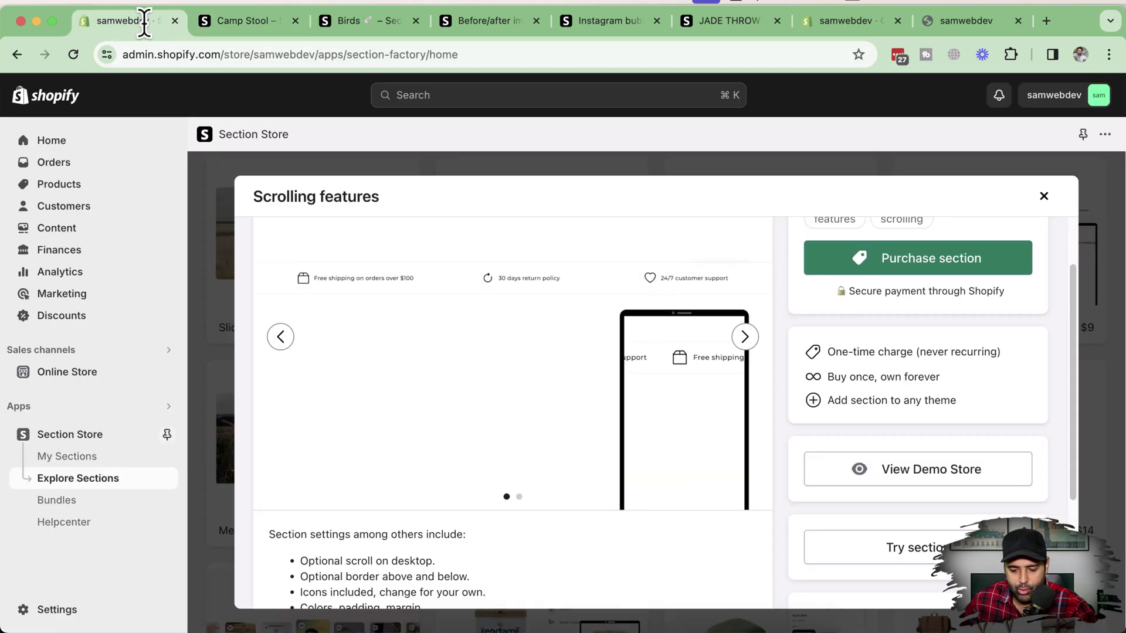
pyautogui.scroll(-5, 773, 363)
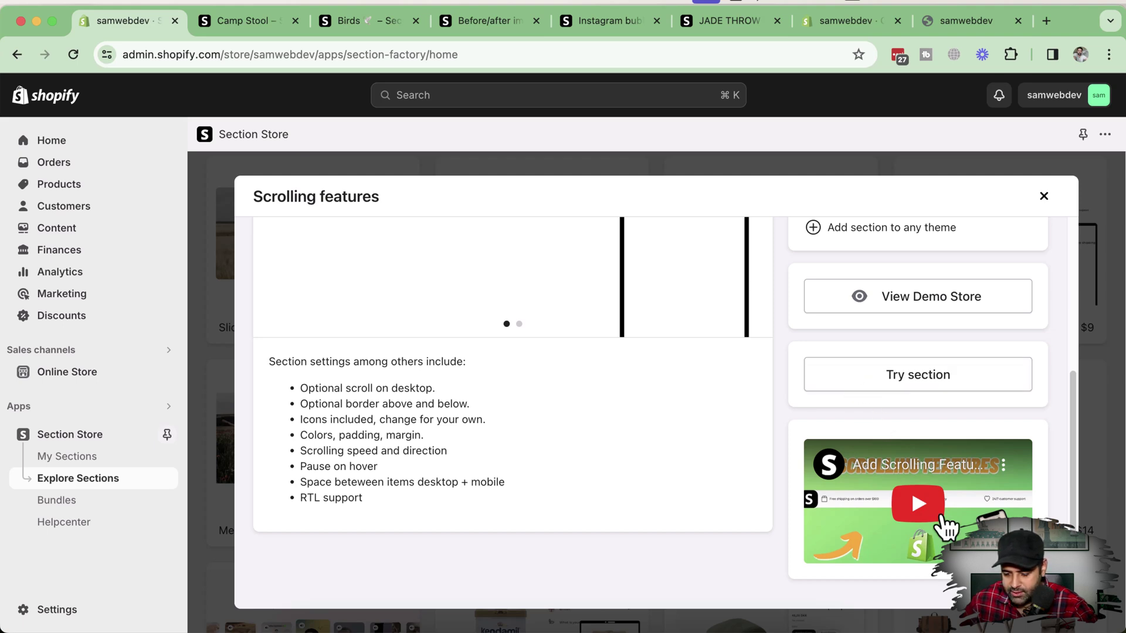
pyautogui.scroll(3, 1025, 448)
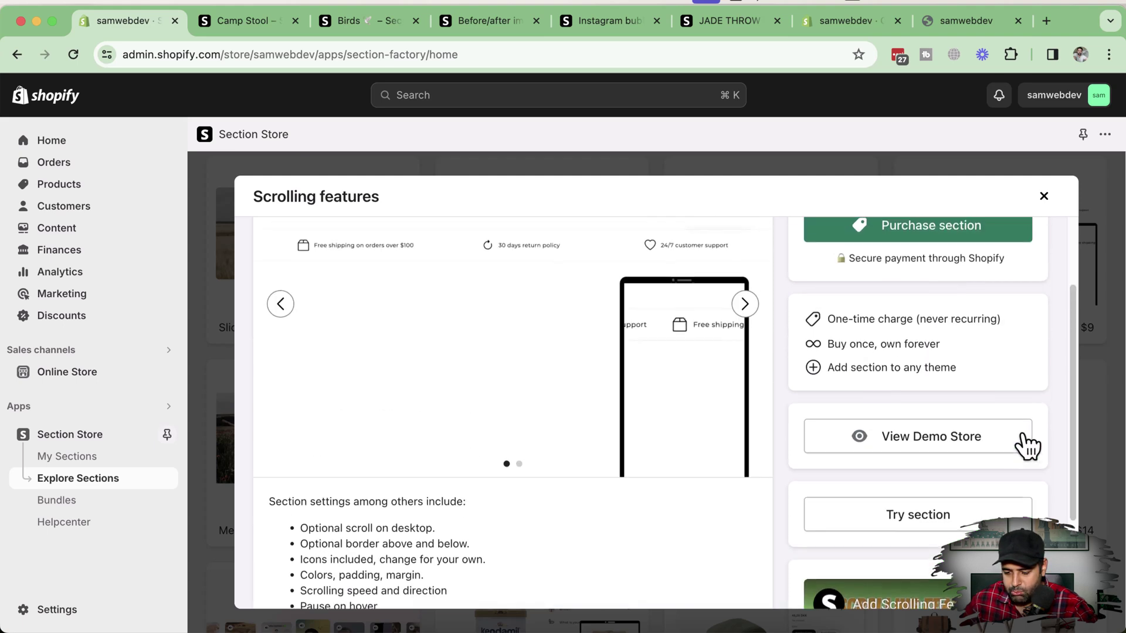
pyautogui.scroll(-3, 1025, 447)
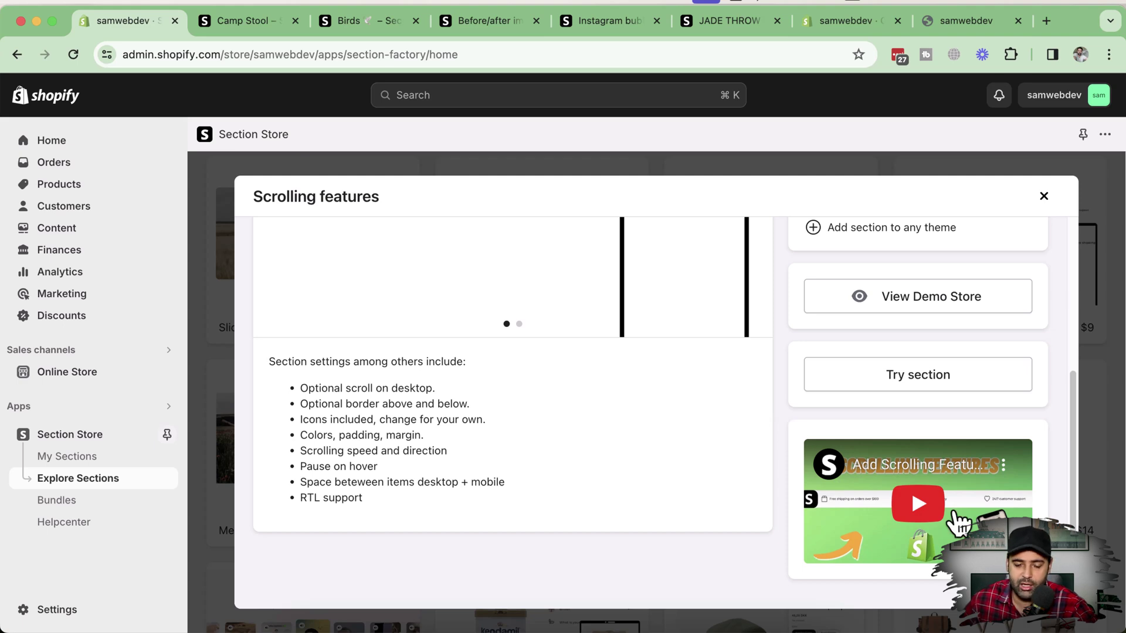
pyautogui.scroll(5, 959, 523)
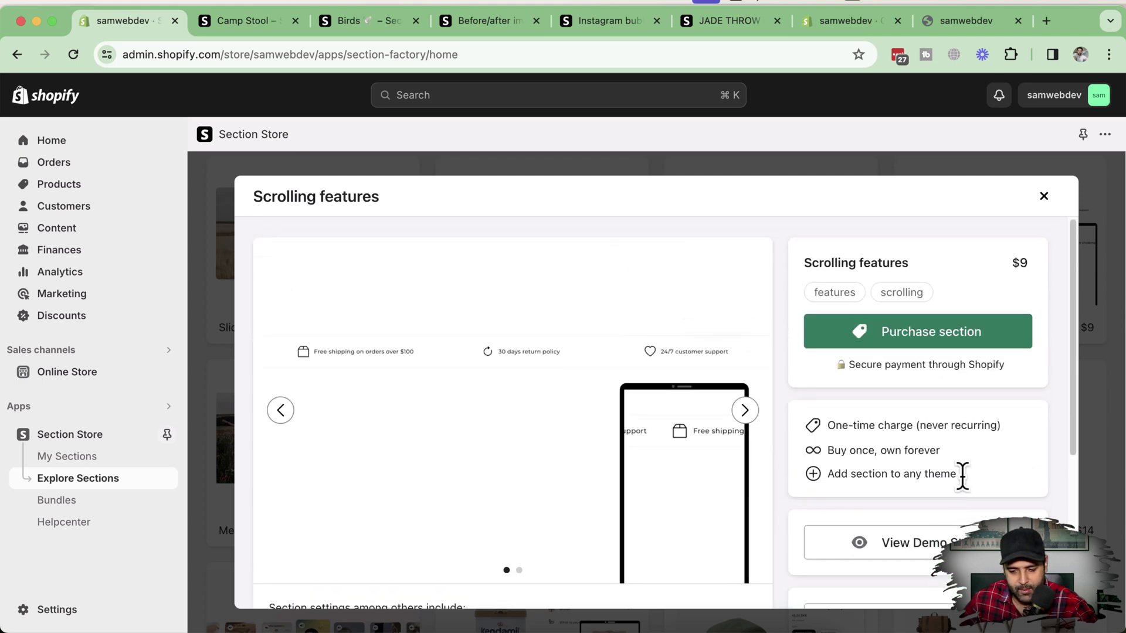